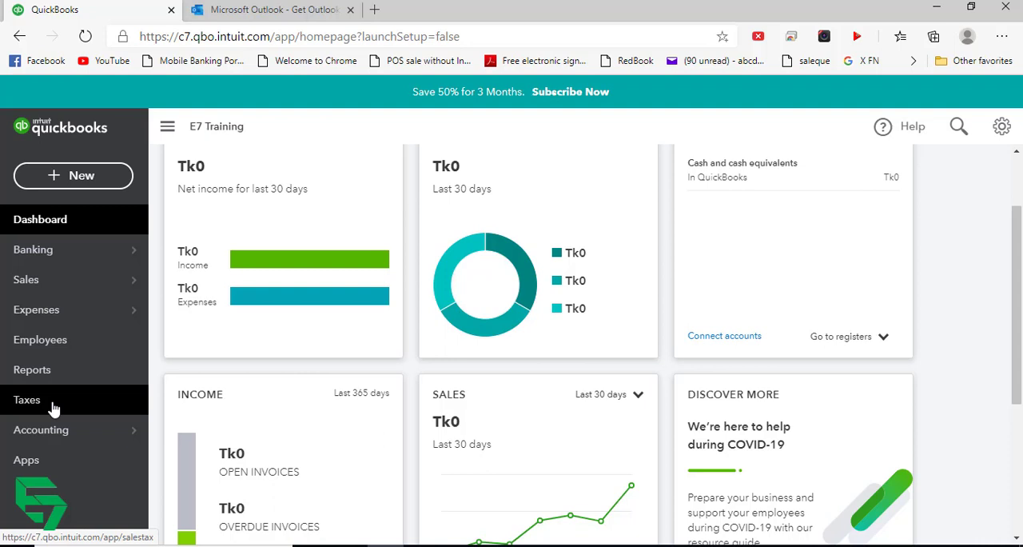
# - Start the sales tax setup and name the custom tax "10% VAT"
pyautogui.click(52, 408)
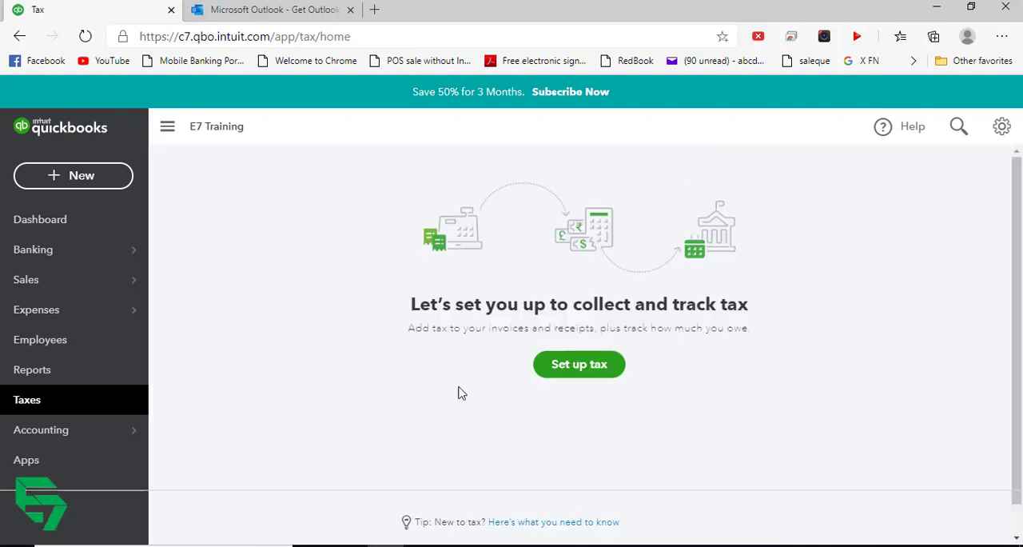
pyautogui.click(581, 373)
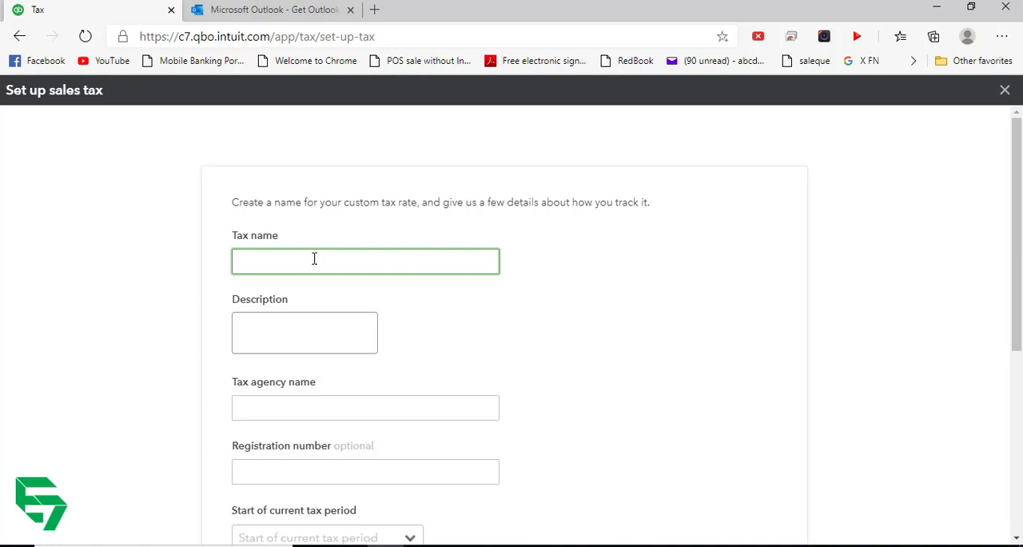
pyautogui.write('10% VAT')
# - Enter "VAT 10%" as the description of the new tax
pyautogui.click(317, 345)
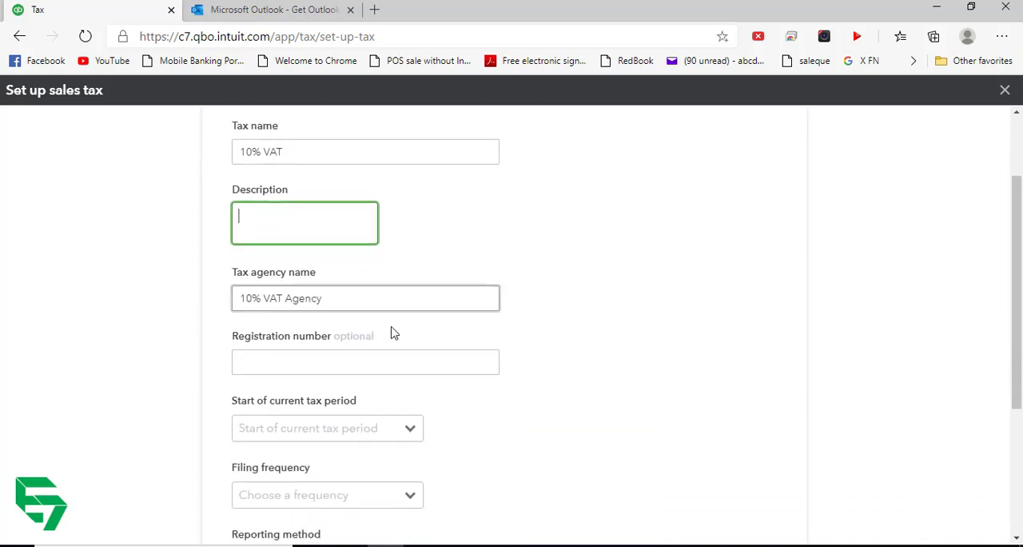
pyautogui.scroll(-1, 389, 326)
pyautogui.click(314, 362)
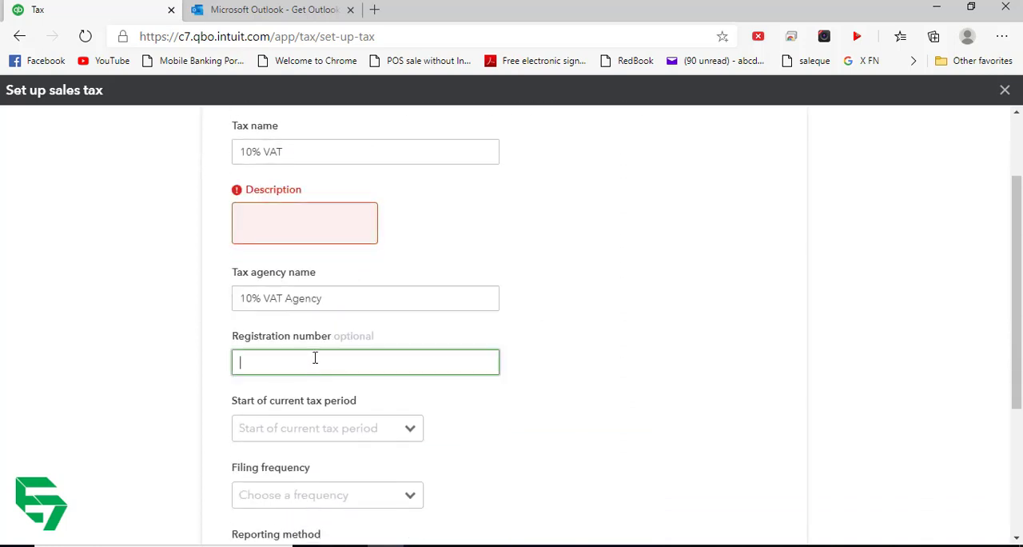
pyautogui.click(290, 211)
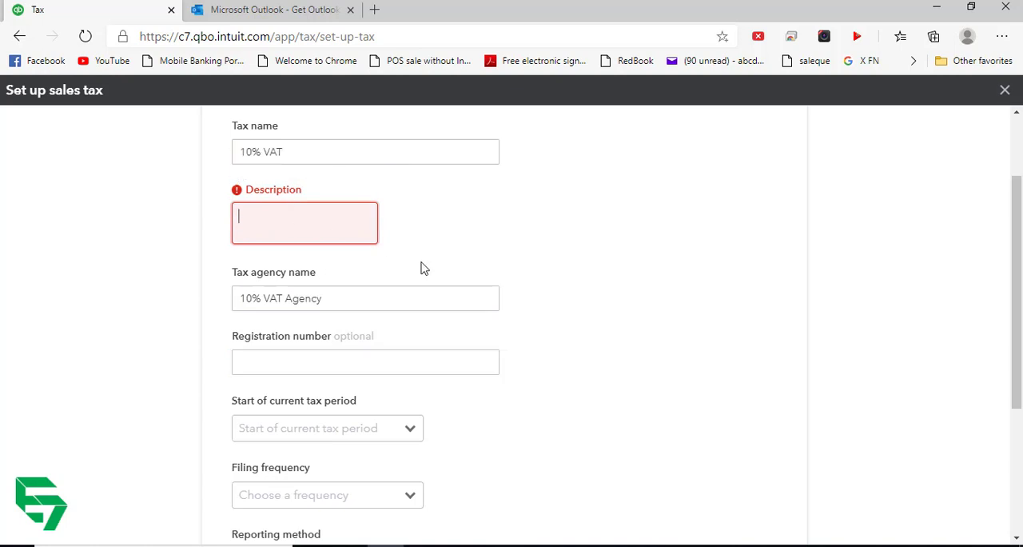
pyautogui.write('VAT')
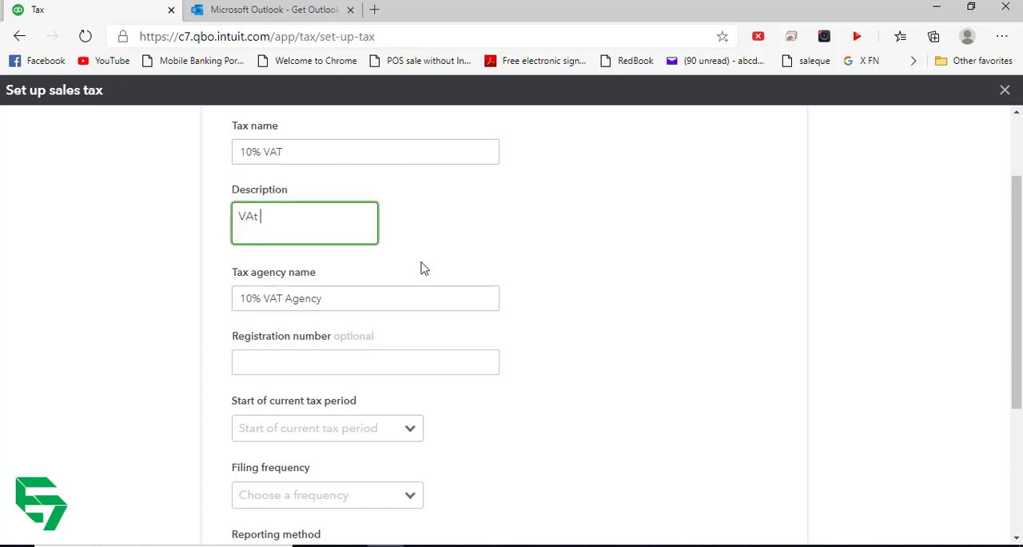
pyautogui.write(' 10%')
# - Fill in the tax registration number
pyautogui.click(327, 363)
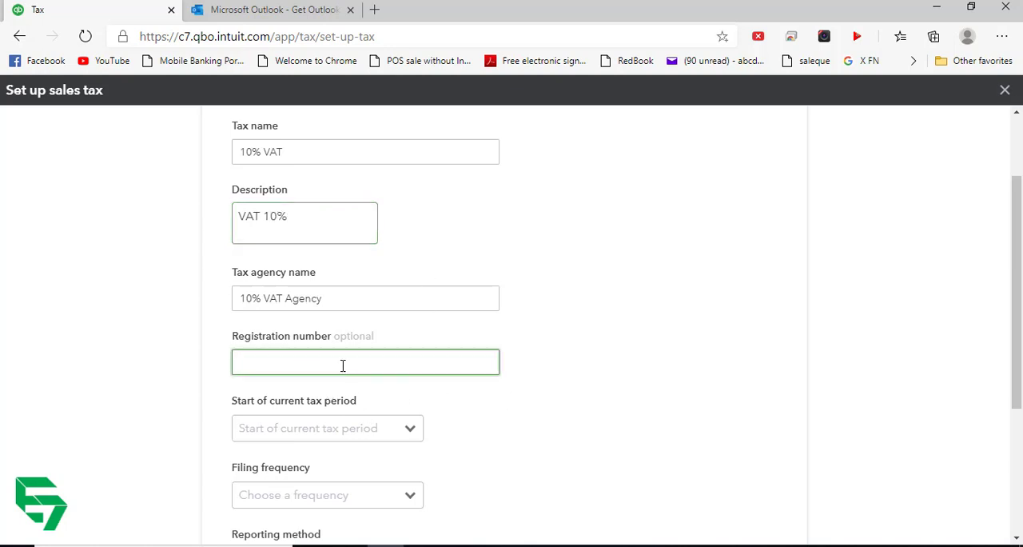
pyautogui.scroll(-2, 481, 410)
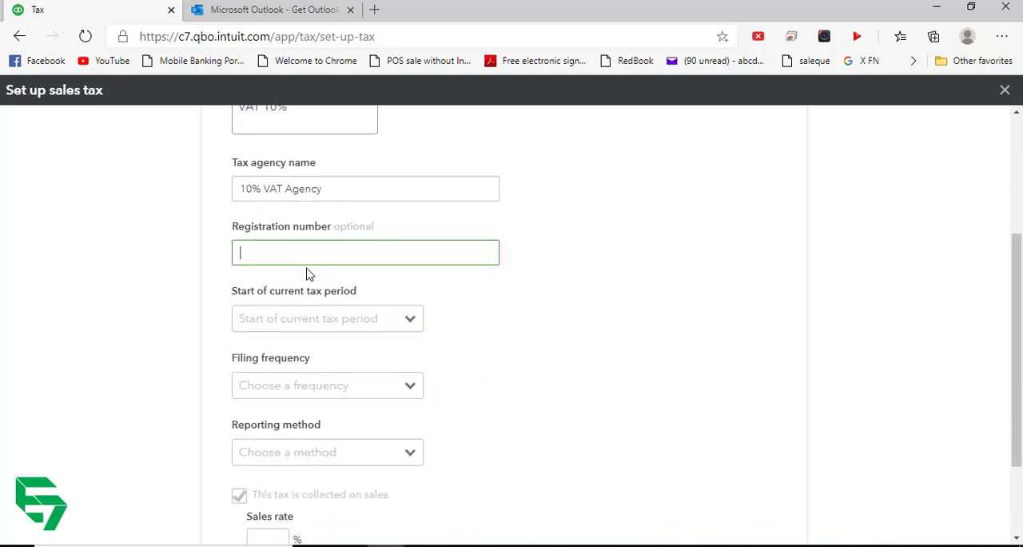
pyautogui.write('1234567')
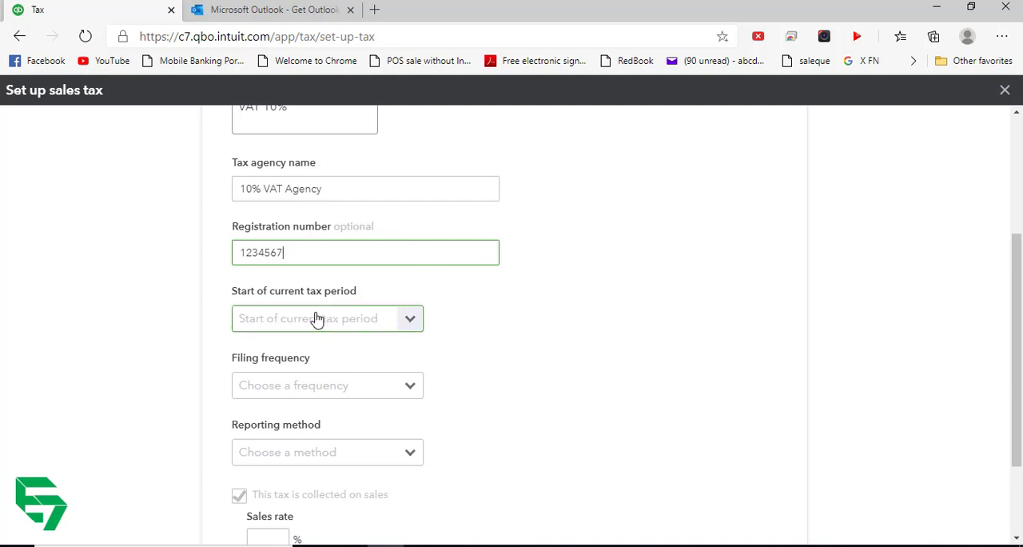
# - Set the start of the current tax period to January and the filing frequency to Monthly
pyautogui.click(410, 326)
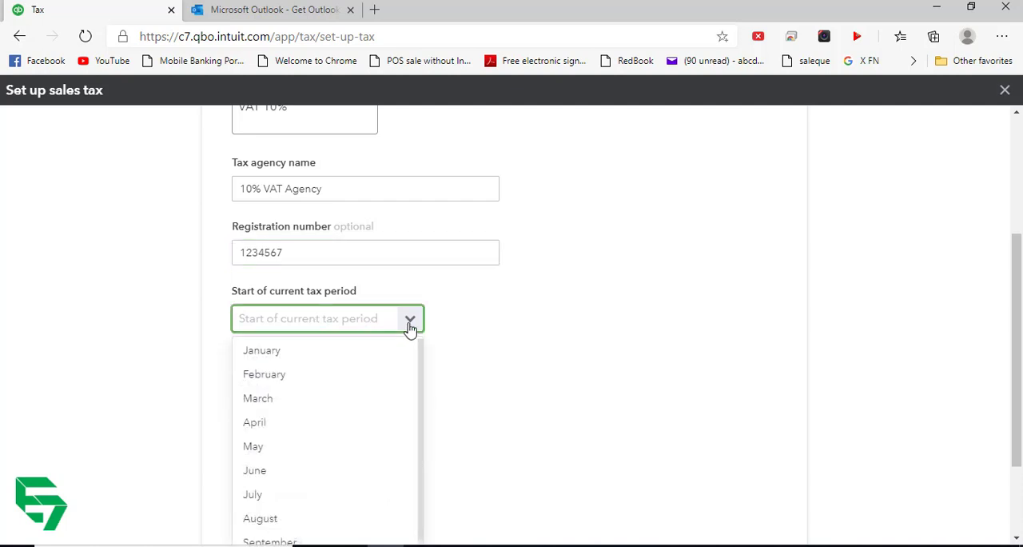
pyautogui.click(333, 358)
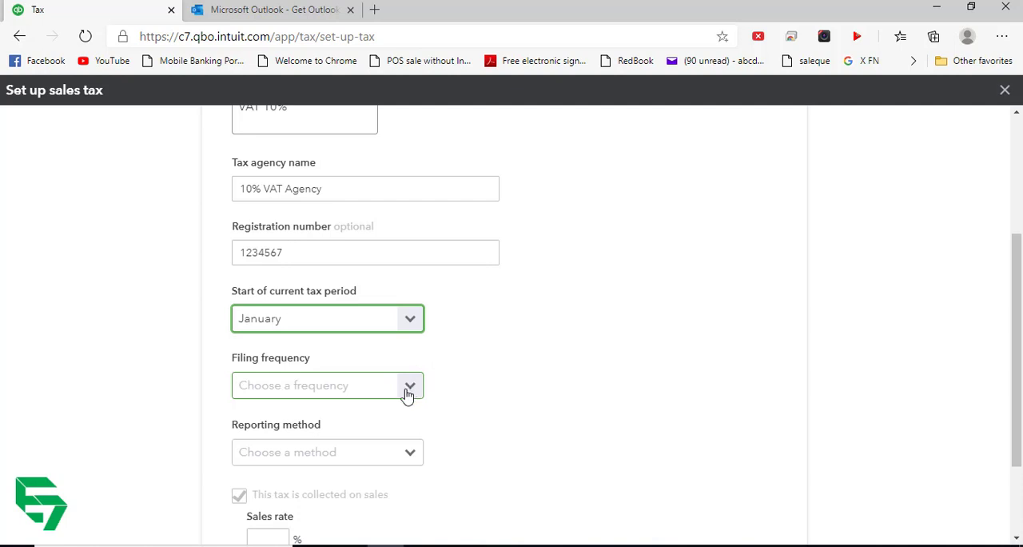
pyautogui.scroll(3, 479, 335)
pyautogui.scroll(-3, 469, 323)
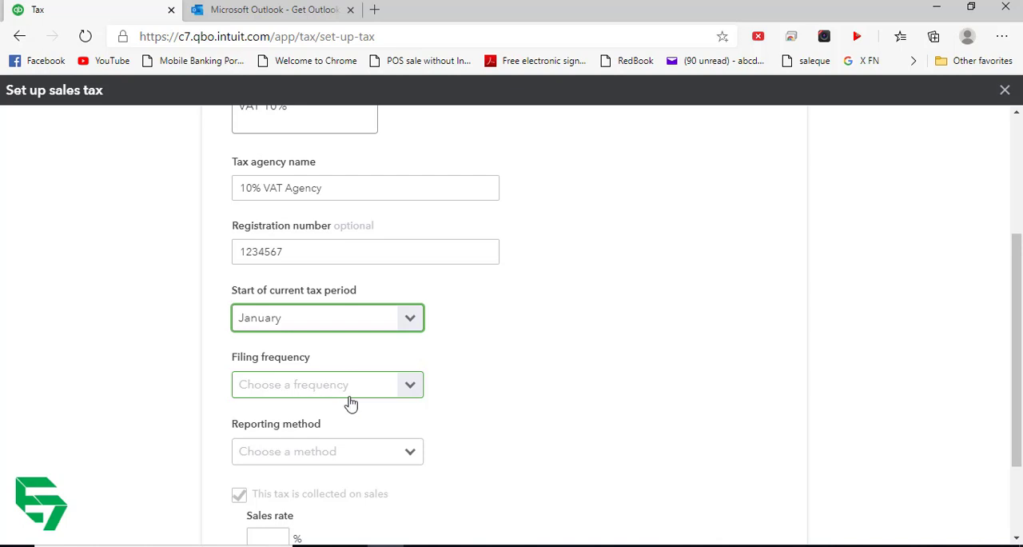
pyautogui.click(412, 388)
pyautogui.click(310, 418)
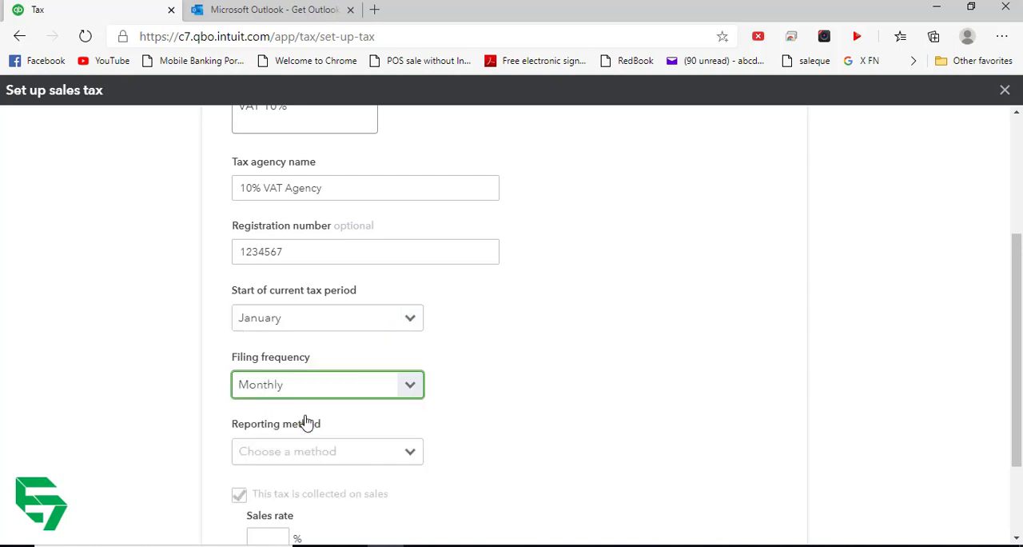
# - Choose Cash as the reporting method and set the sales rate to 10%
pyautogui.scroll(-2, 358, 468)
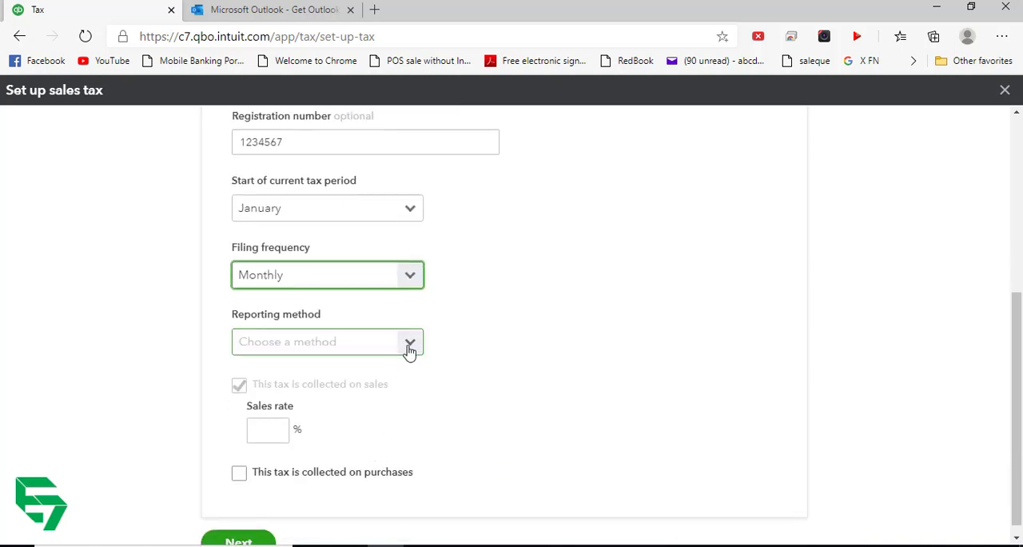
pyautogui.click(409, 345)
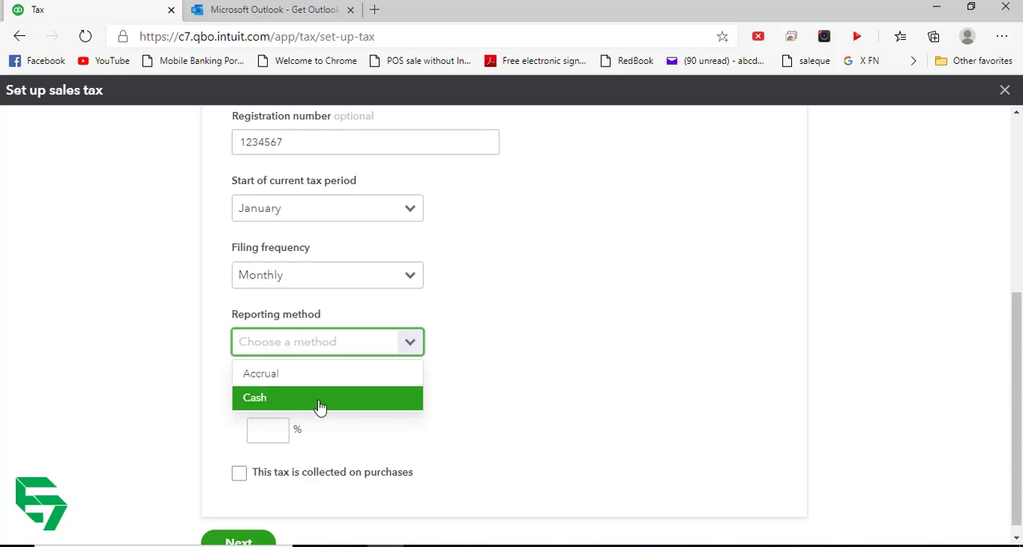
pyautogui.click(320, 403)
pyautogui.click(258, 429)
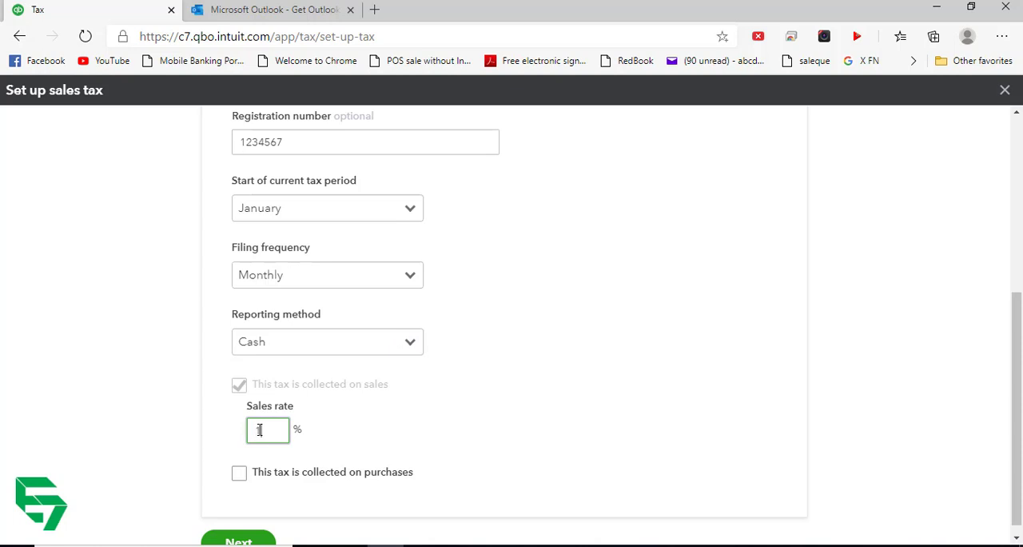
pyautogui.write('10')
pyautogui.press('Tab')
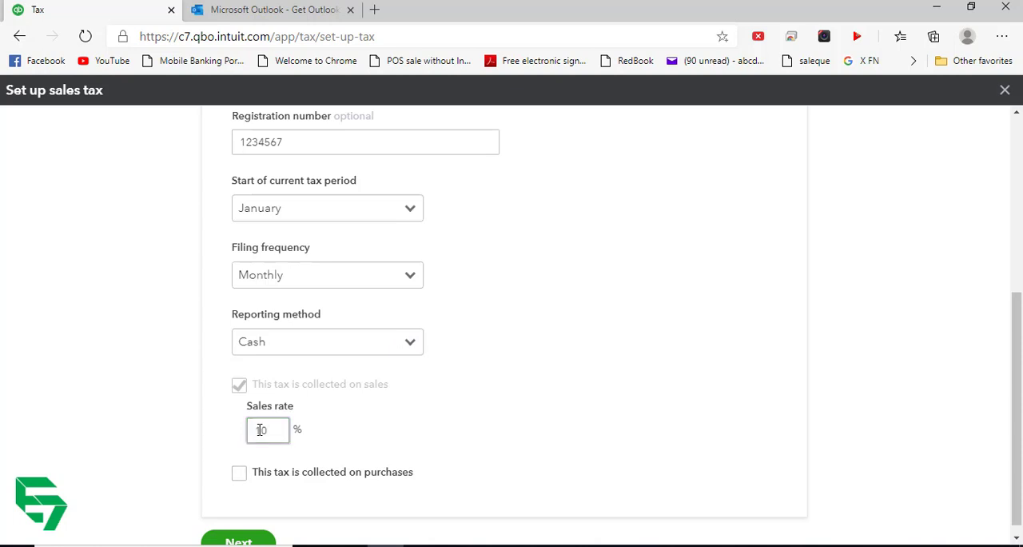
# - Apply the tax to purchases as well, with a purchase rate of 10%, and mark purchase tax as reclaimable
pyautogui.click(239, 474)
pyautogui.scroll(-1, 254, 479)
pyautogui.click(265, 444)
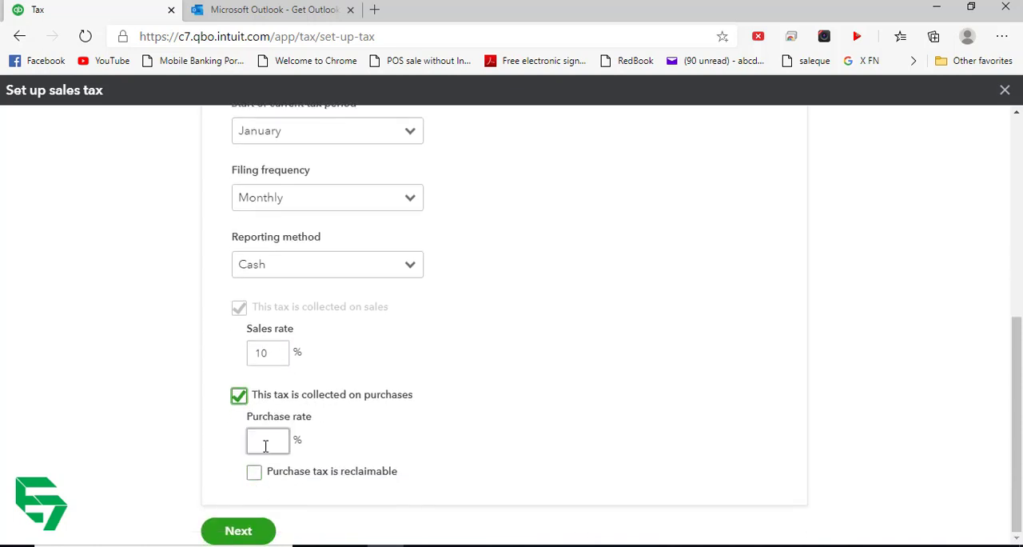
pyautogui.write('10%')
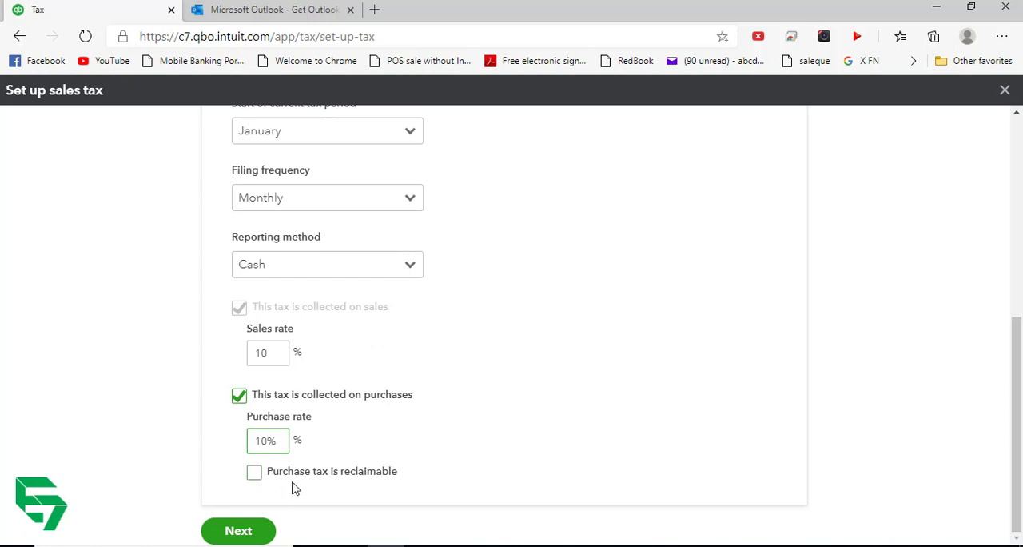
pyautogui.click(254, 473)
pyautogui.click(275, 441)
pyautogui.moveTo(281, 442); pyautogui.dragTo(229, 446)
pyautogui.write('10')
pyautogui.press('BackSpace')
pyautogui.write('0')
pyautogui.press('Tab')
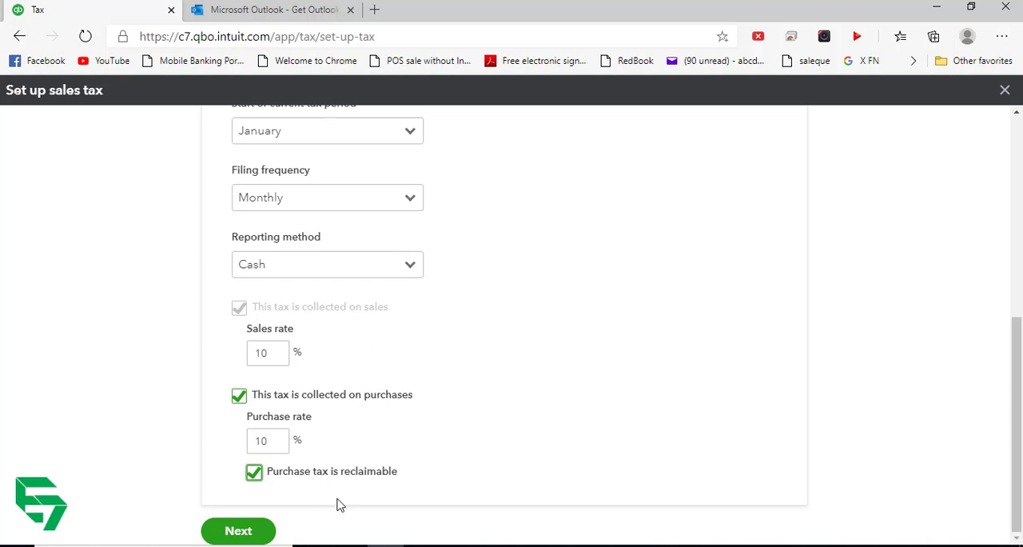
# - Submit the tax setup, move the tutorial video out of the way and acknowledge the setup confirmation
pyautogui.click(236, 531)
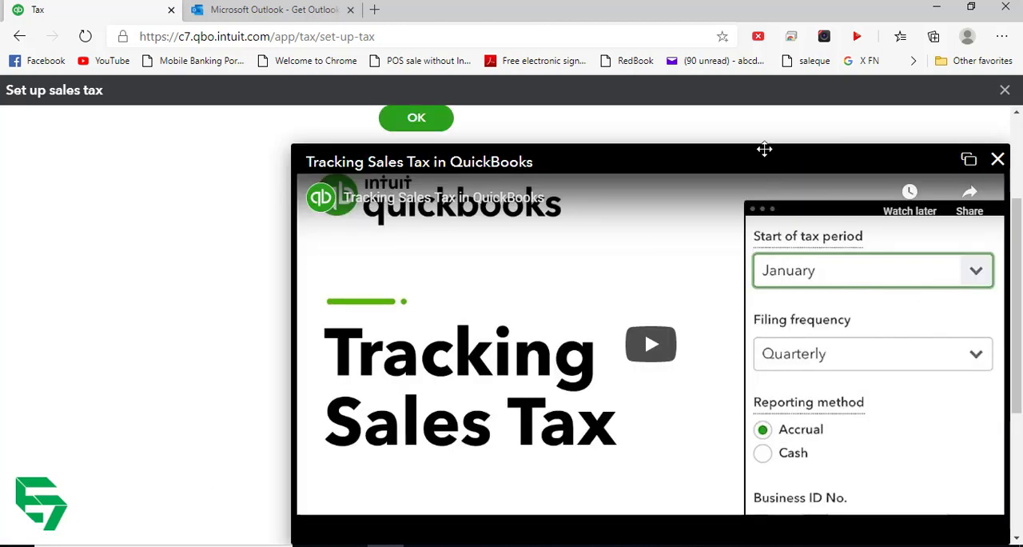
pyautogui.moveTo(764, 151); pyautogui.dragTo(757, 232)
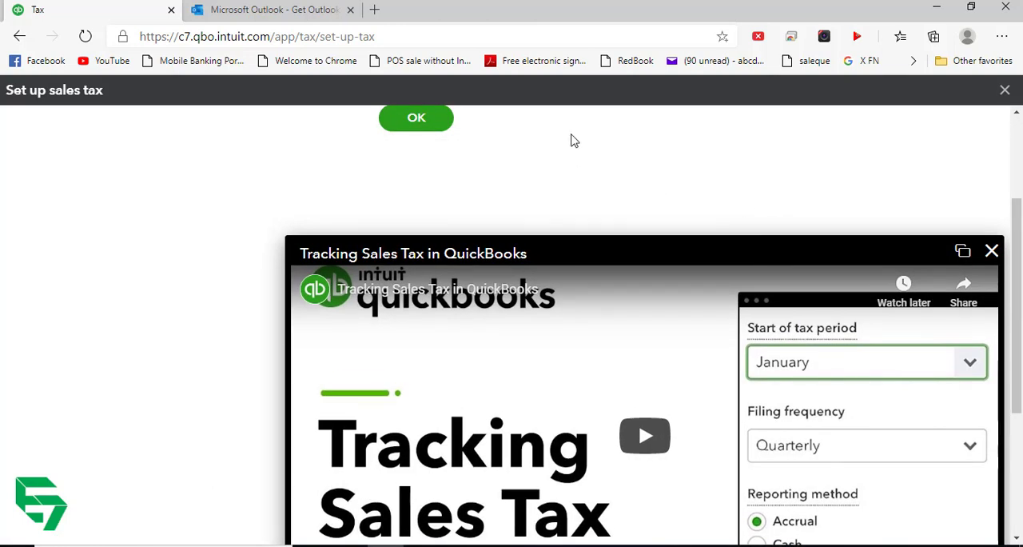
pyautogui.scroll(3, 705, 141)
pyautogui.moveTo(670, 405); pyautogui.dragTo(474, 226)
pyautogui.click(417, 284)
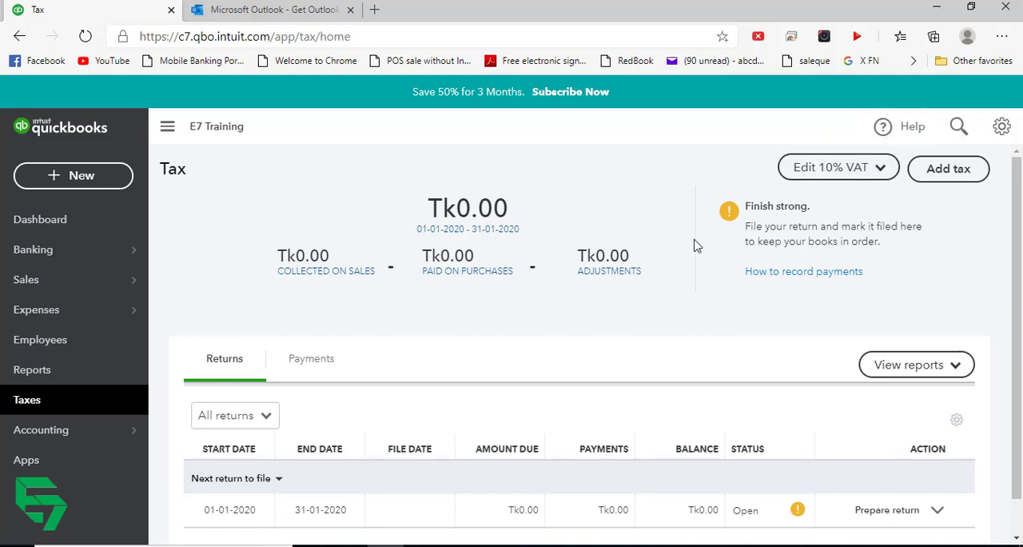
# - Review the tax returns overview and the form for adding another tax rate, and close the form without saving
pyautogui.scroll(-1, 464, 329)
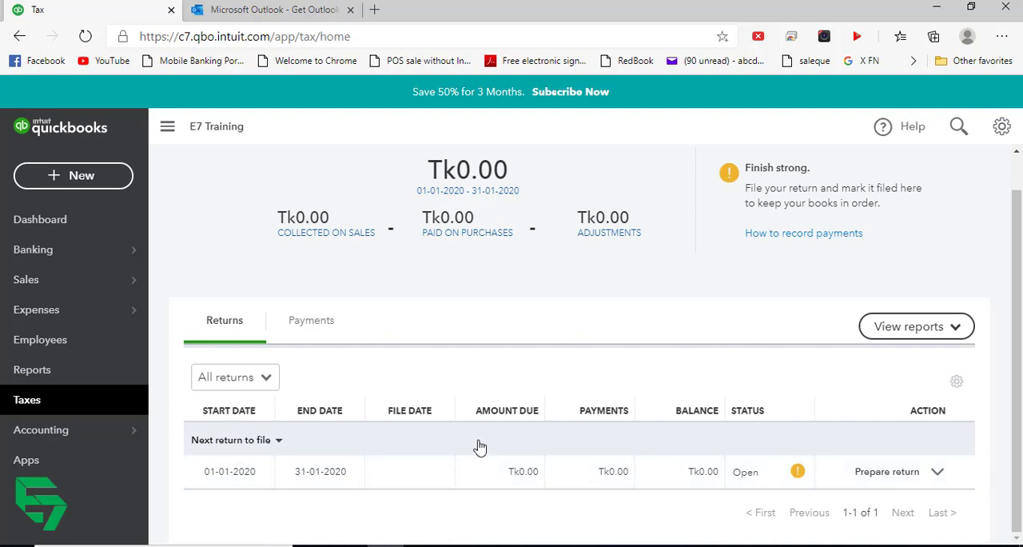
pyautogui.scroll(1, 884, 199)
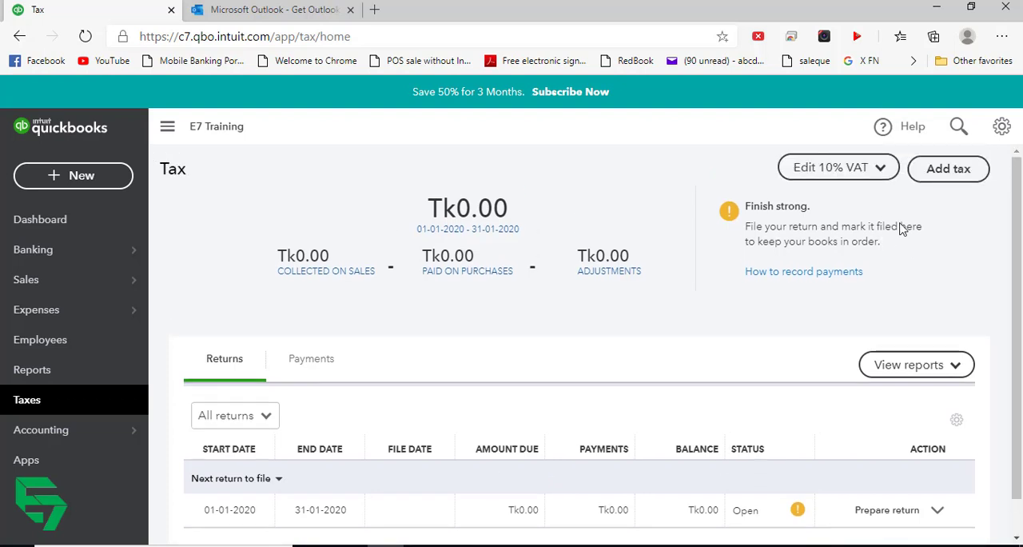
pyautogui.click(935, 171)
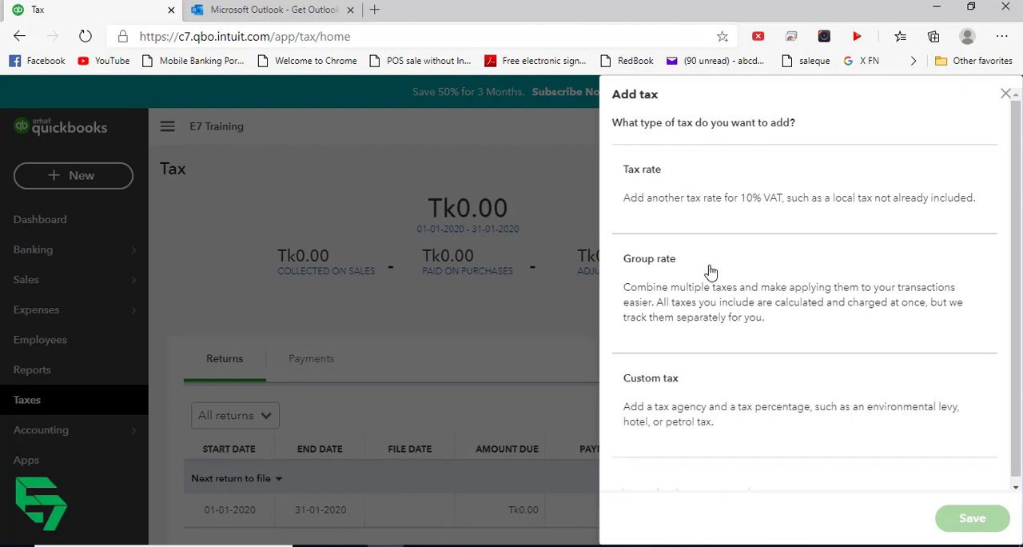
pyautogui.click(680, 179)
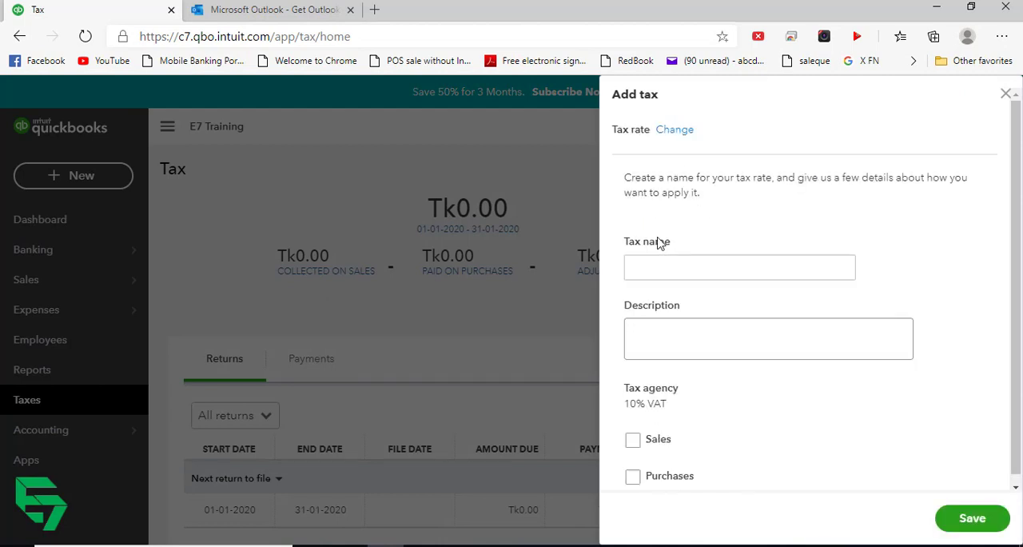
pyautogui.click(685, 266)
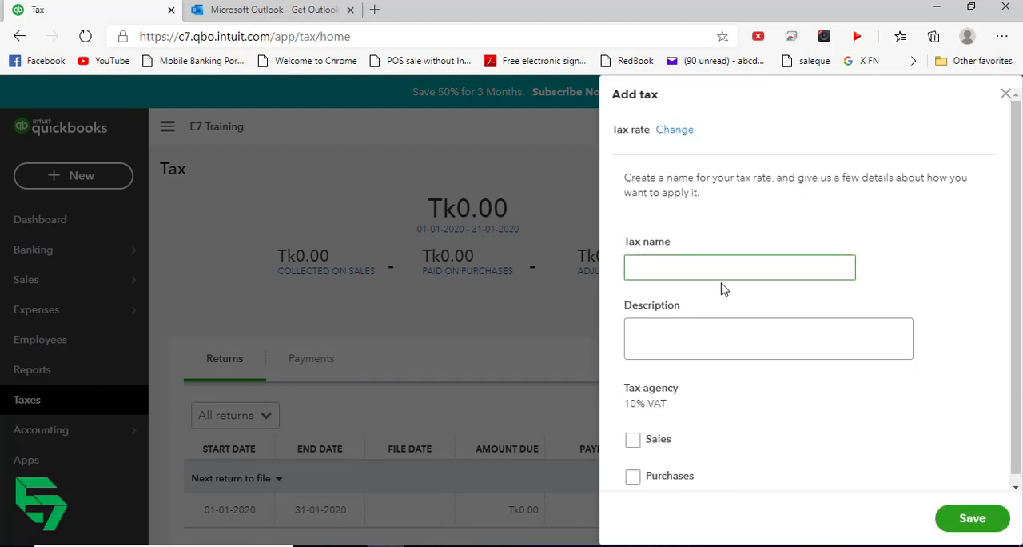
pyautogui.click(676, 342)
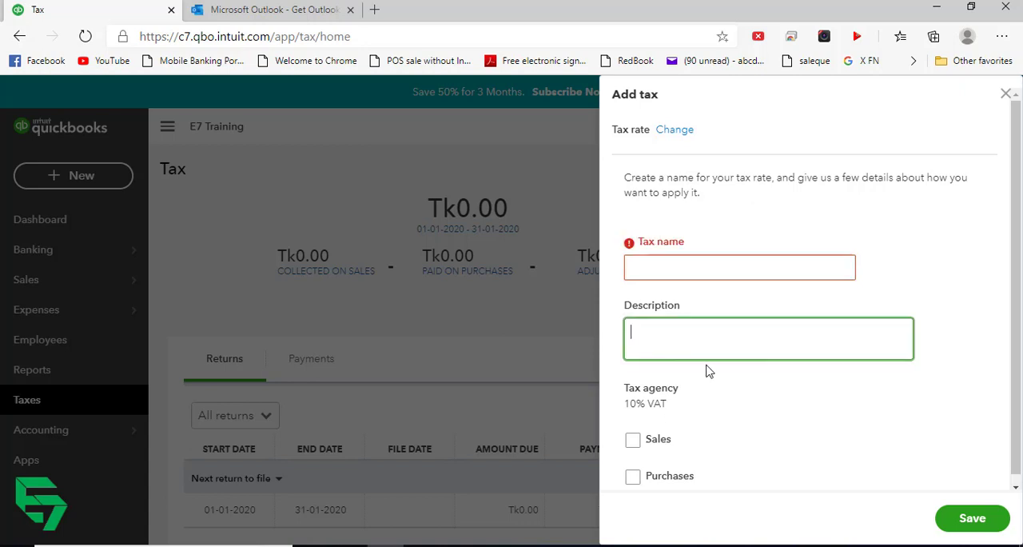
pyautogui.scroll(-1, 702, 428)
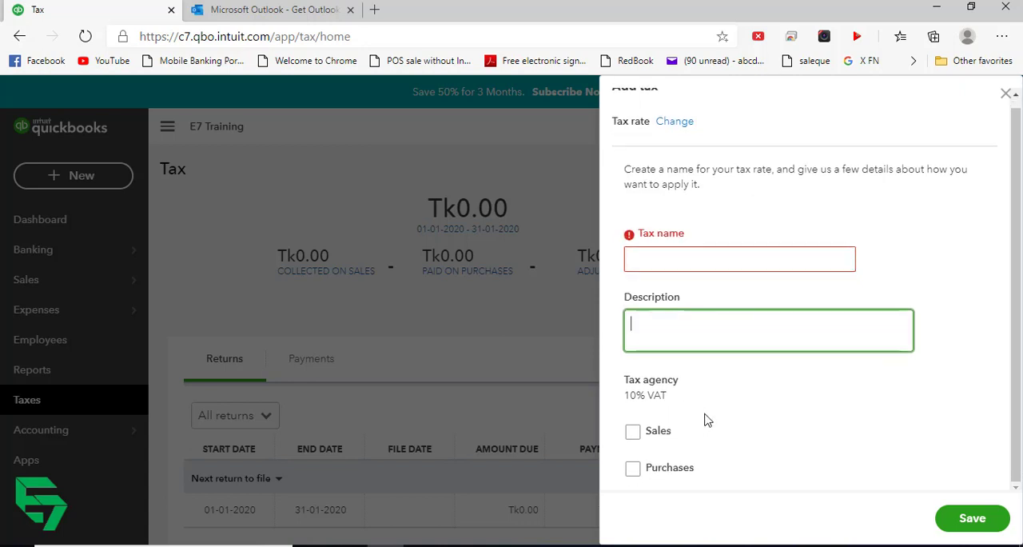
pyautogui.click(1006, 95)
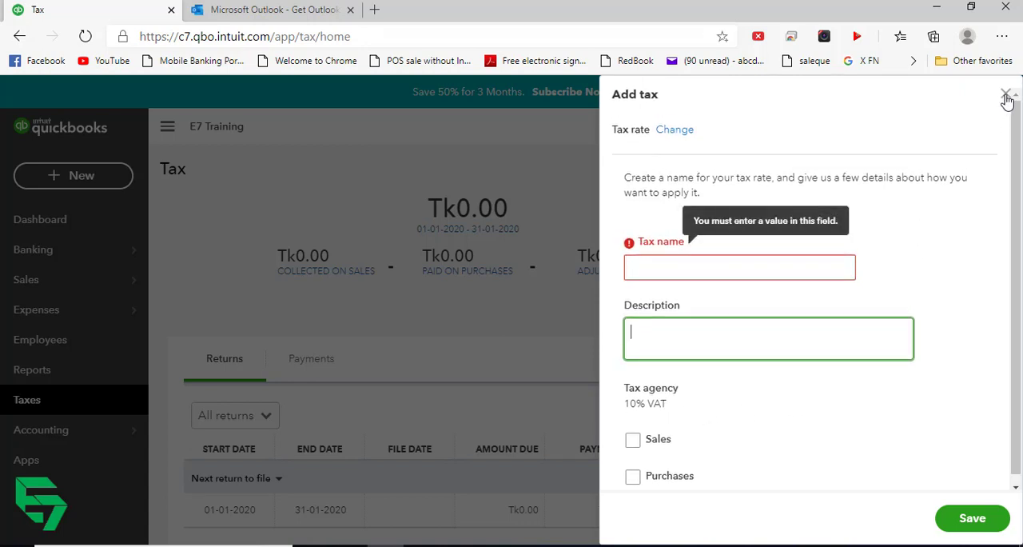
pyautogui.click(1006, 97)
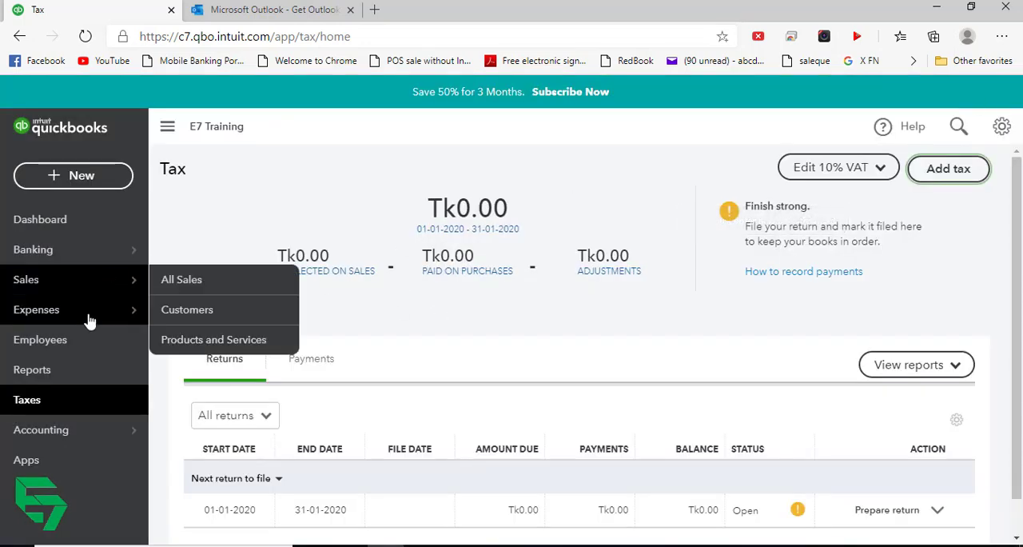
# - Open the Products and Services list of the sales area
pyautogui.click(89, 286)
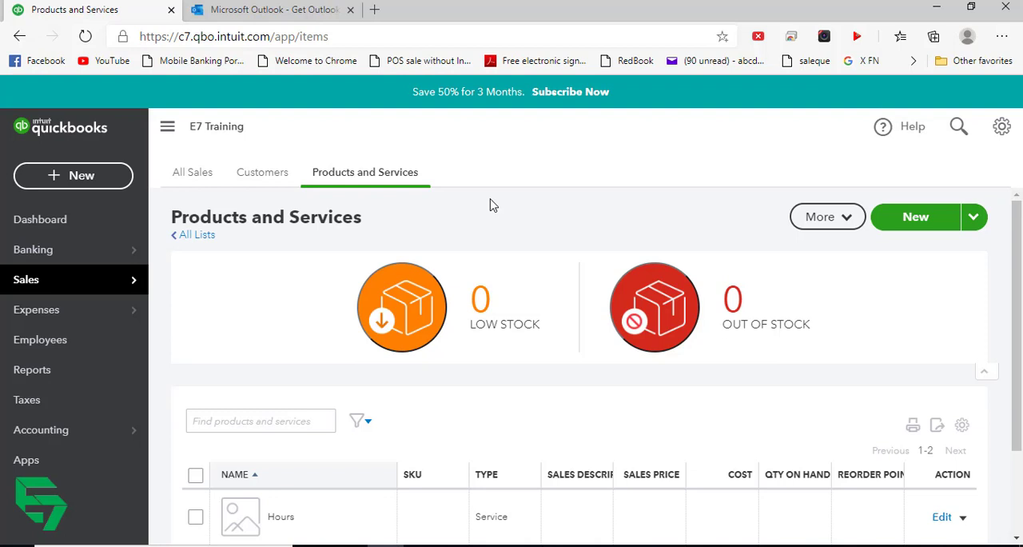
pyautogui.moveTo(64, 290)
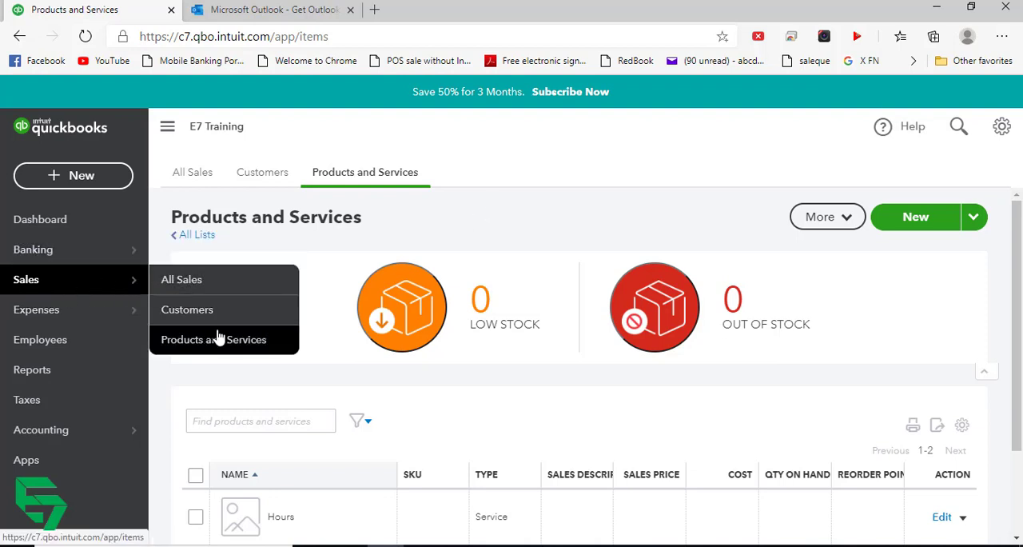
pyautogui.click(369, 179)
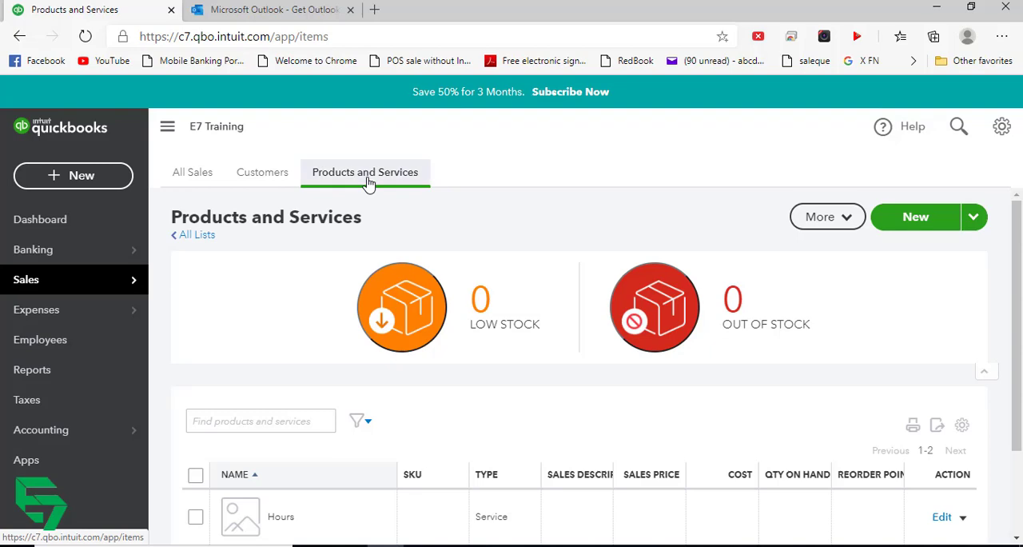
# - Create a new inventory item named Samsung A50 with SKU 1212
pyautogui.click(915, 224)
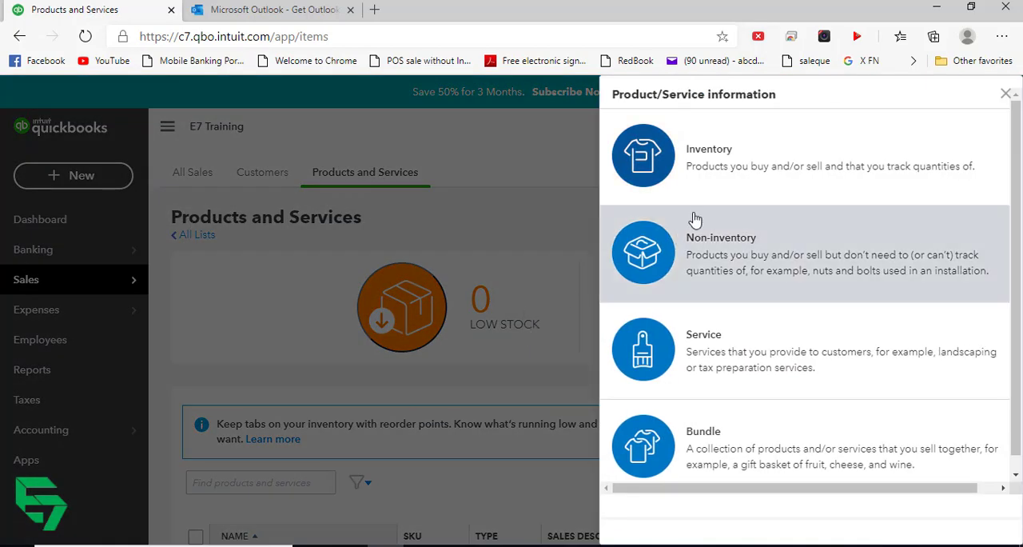
pyautogui.click(716, 176)
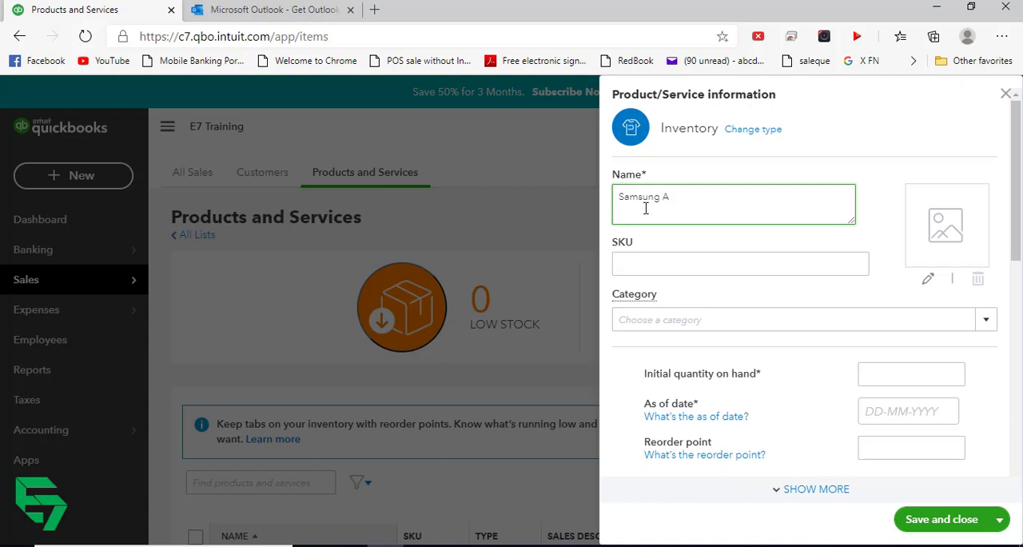
pyautogui.press('Tab')
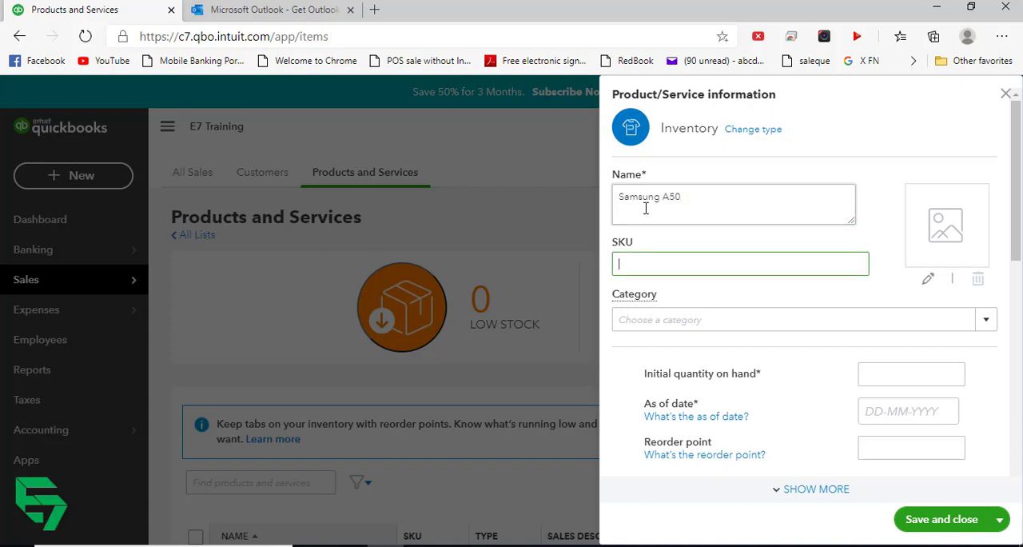
pyautogui.write('1212')
# - Set the Samsung A50's initial quantity on hand to 0 as of 01-01-2020
pyautogui.press('Tab')
pyautogui.press('Tab')
pyautogui.press('Tab')
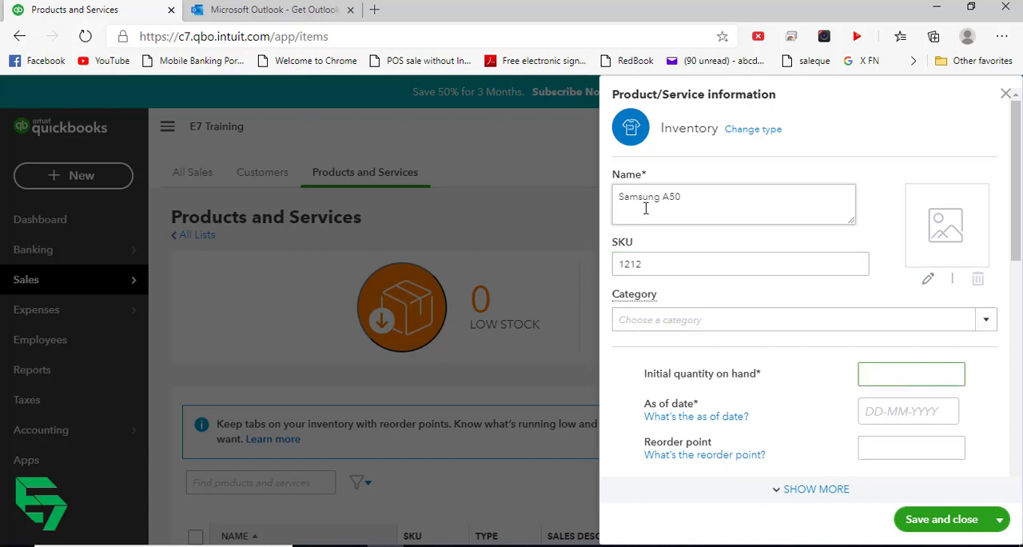
pyautogui.write('0')
pyautogui.press('Tab')
pyautogui.press('Tab')
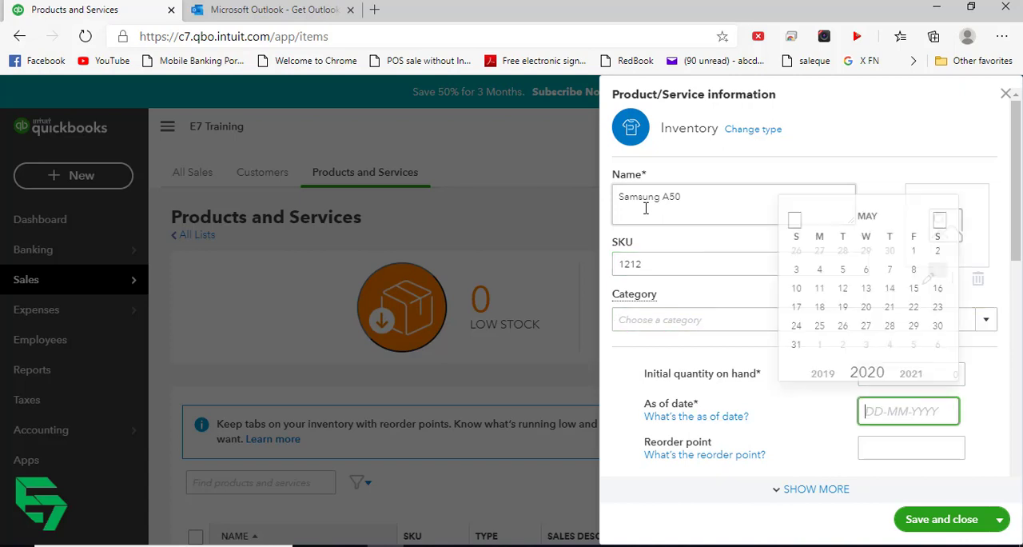
pyautogui.write('1')
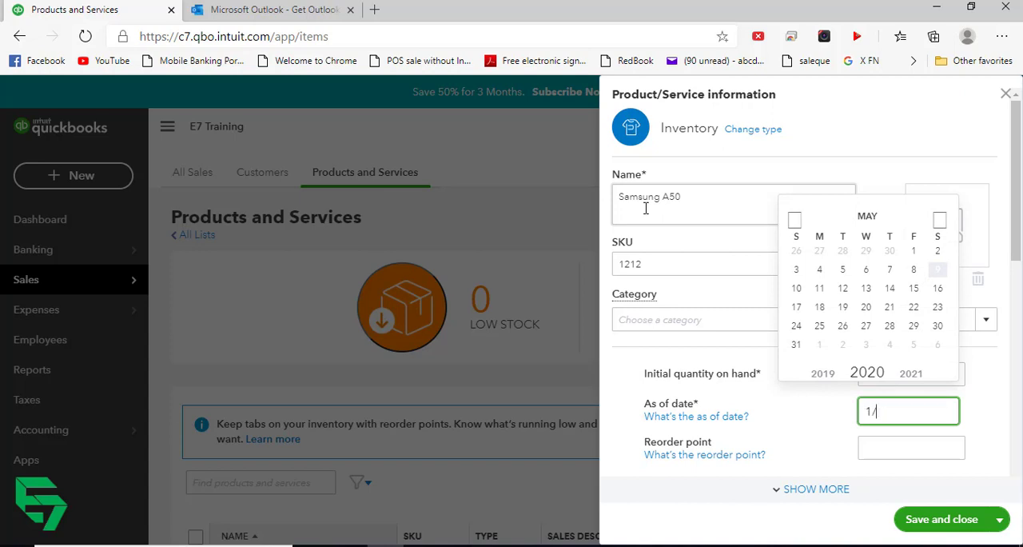
pyautogui.write('/1/2020')
pyautogui.press('Tab')
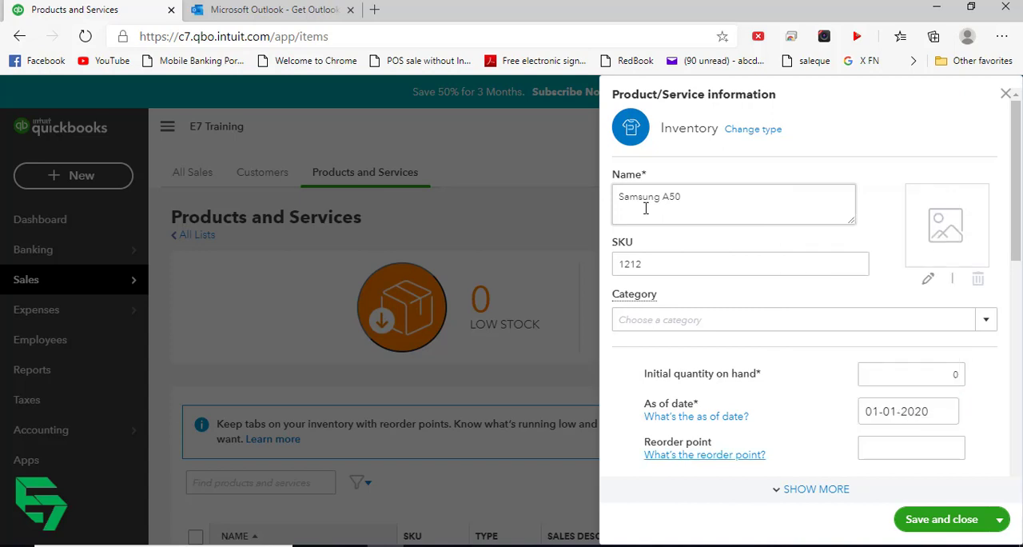
pyautogui.press('Tab')
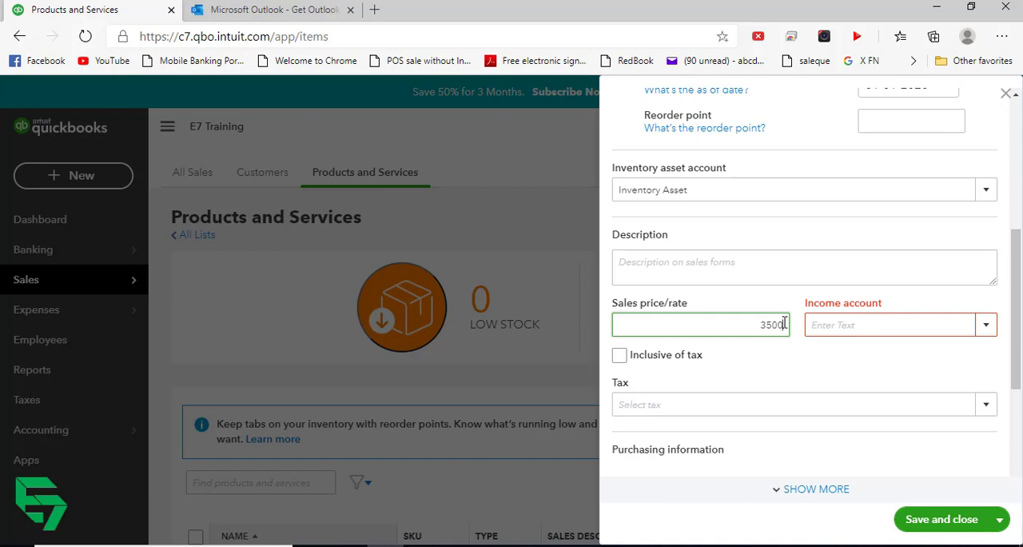
# - Set the Samsung A50's sales price to 35,000 and its income account to Sales of Product Income
pyautogui.write('0')
pyautogui.press('Tab')
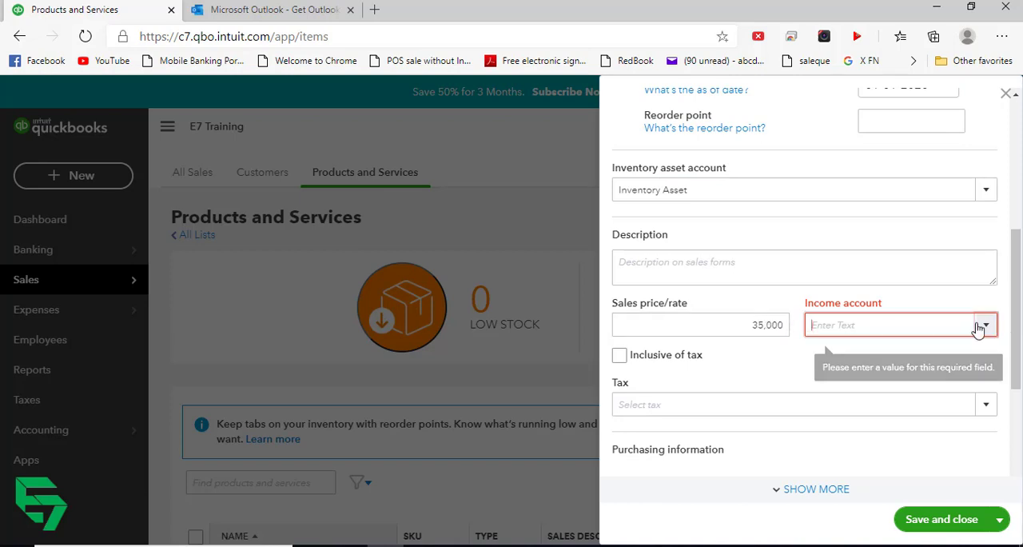
pyautogui.click(980, 326)
pyautogui.click(983, 327)
pyautogui.click(983, 327)
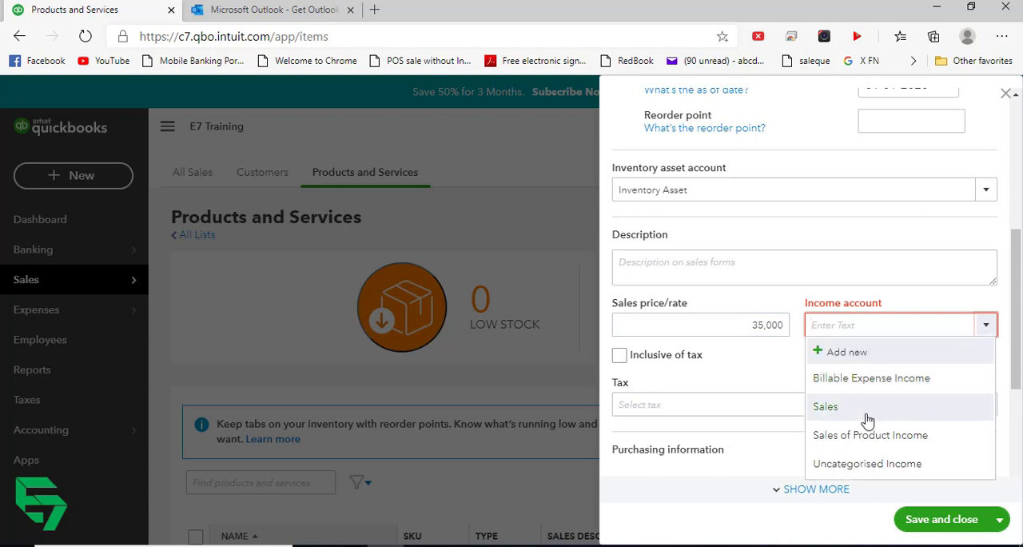
pyautogui.click(867, 412)
pyautogui.click(986, 325)
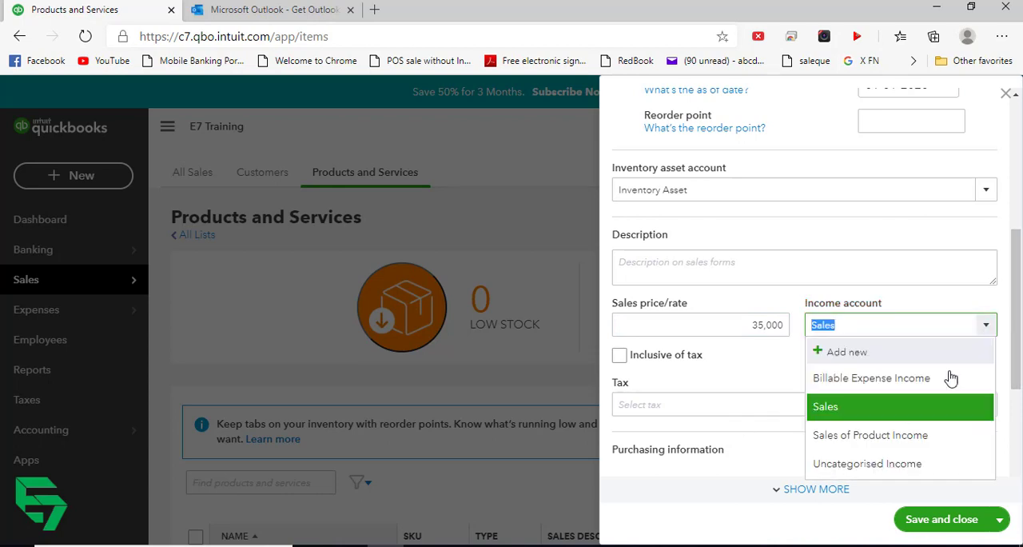
pyautogui.click(923, 439)
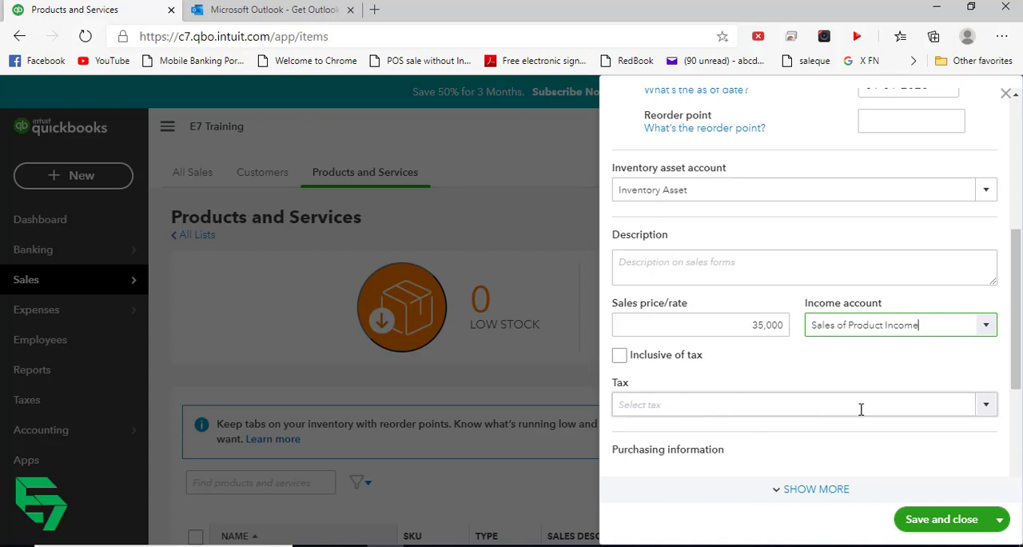
# - Assign the 10% VAT sales tax to the Samsung A50 and highlight its sales price
pyautogui.click(987, 408)
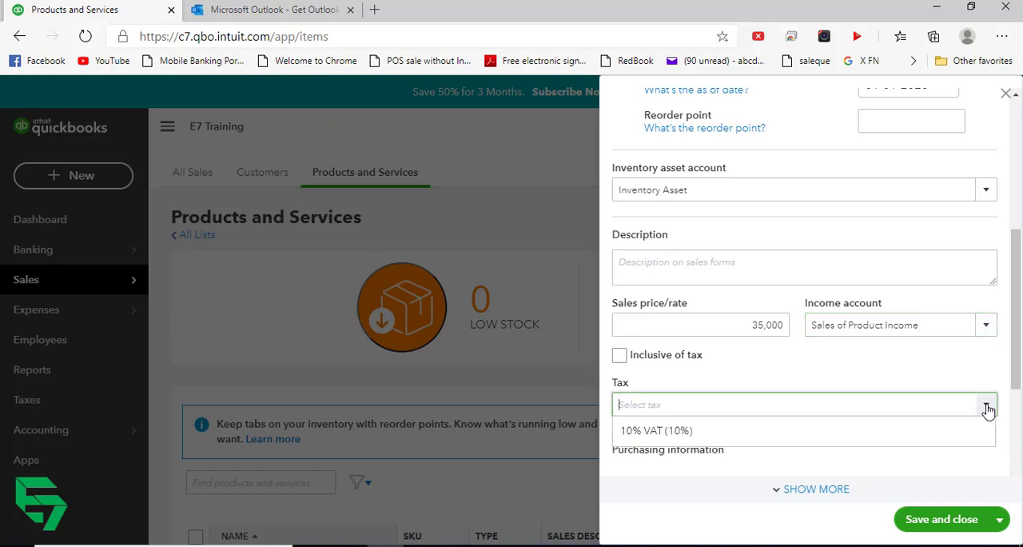
pyautogui.click(701, 433)
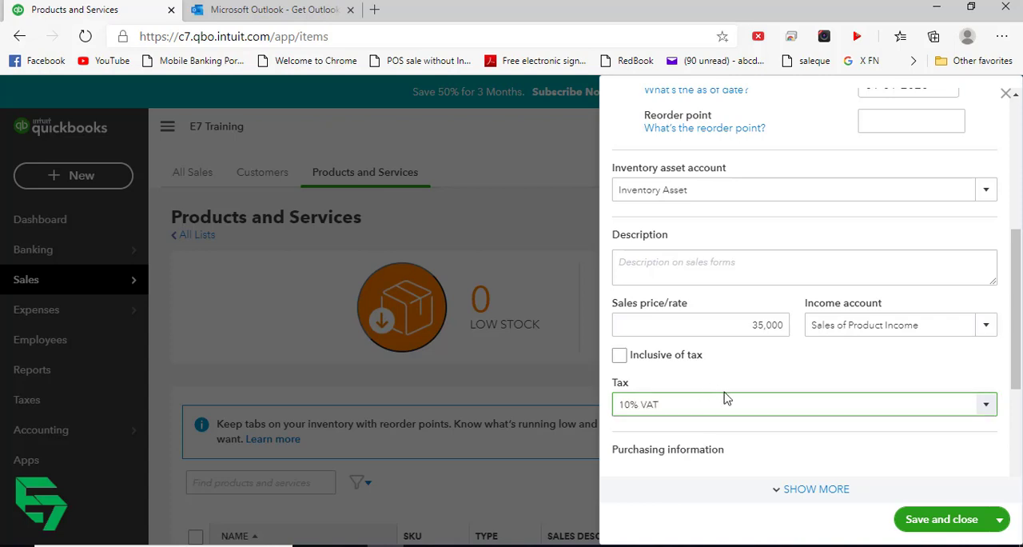
pyautogui.scroll(-1, 687, 359)
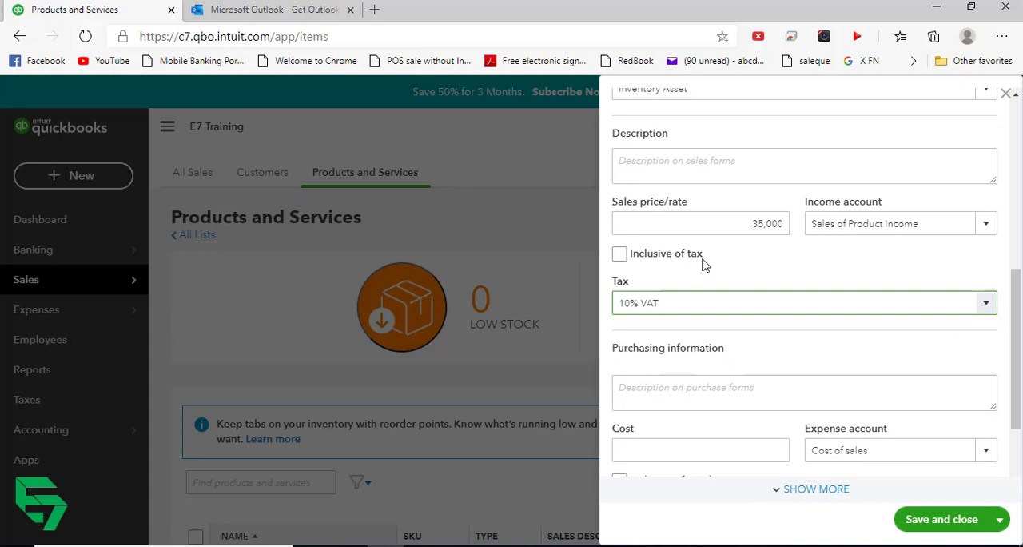
pyautogui.moveTo(740, 223); pyautogui.dragTo(793, 228)
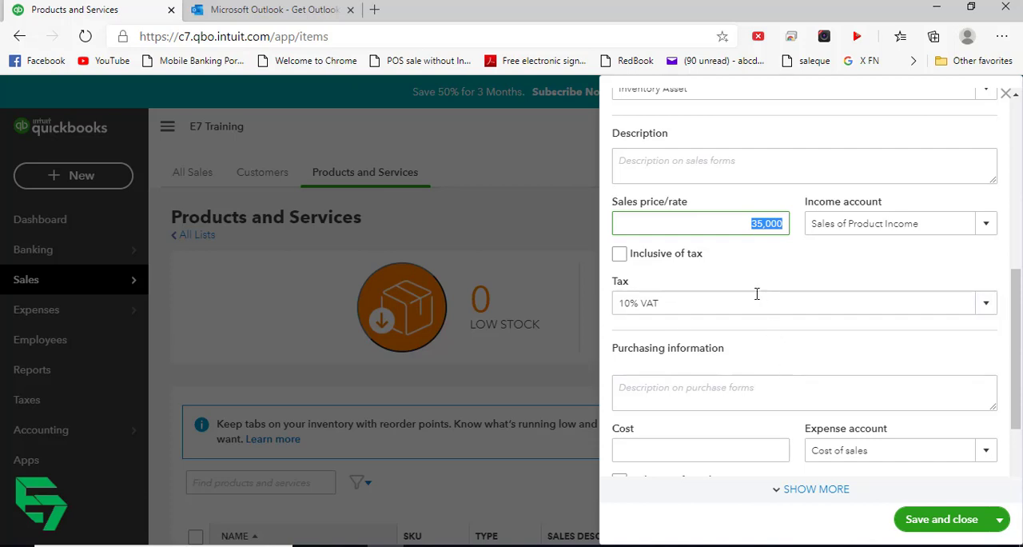
# - Set the Samsung A50's purchase cost to 30,000, keeping Cost of sales as the expense account
pyautogui.scroll(-2, 723, 353)
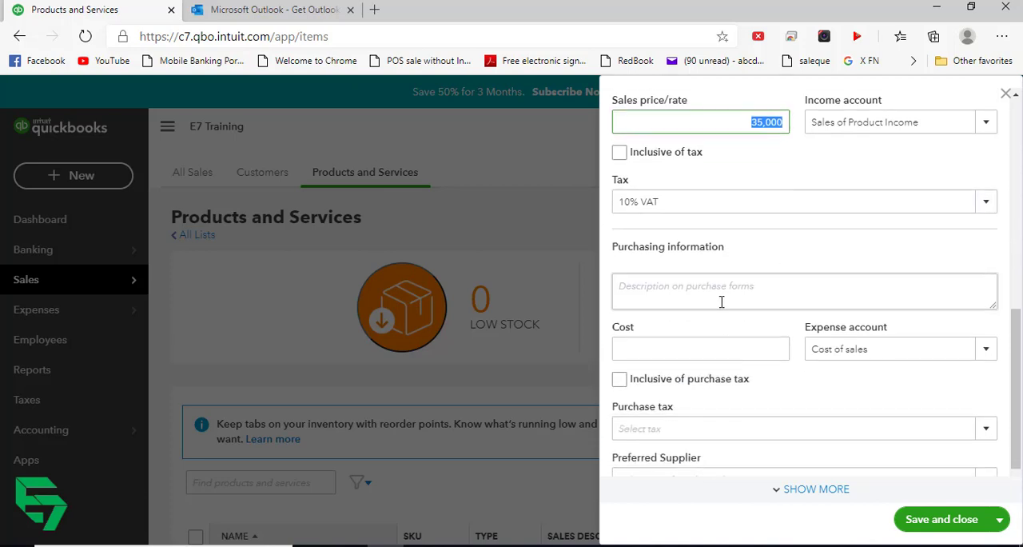
pyautogui.click(697, 343)
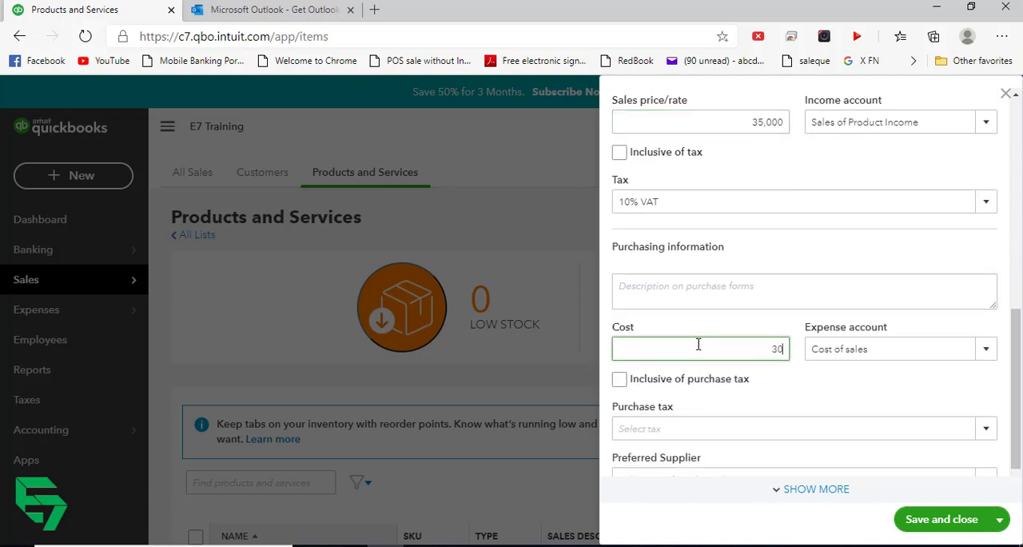
pyautogui.press('Tab')
pyautogui.press('Tab')
pyautogui.press('Tab')
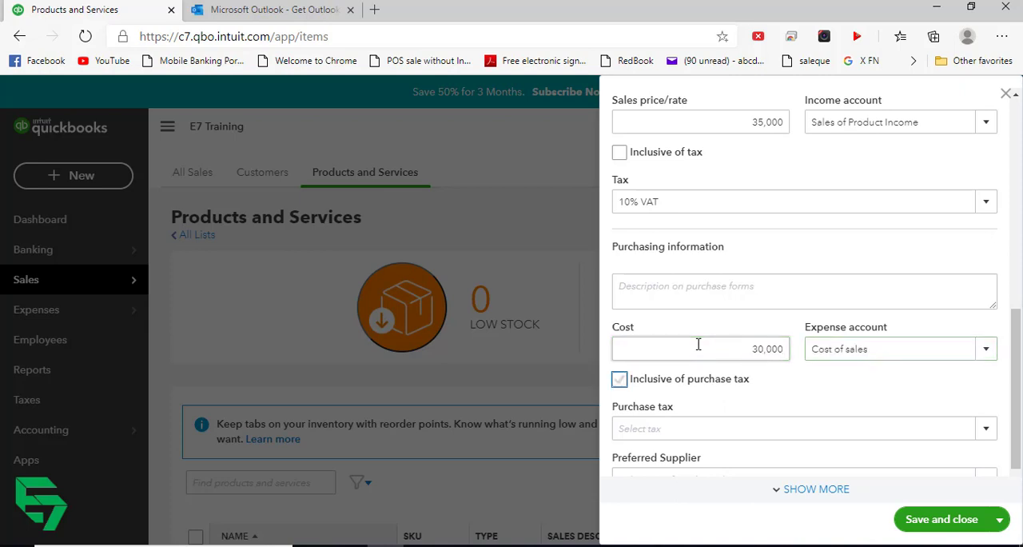
# - Assign 10% VAT as the Samsung A50's purchase tax, and save and close the item
pyautogui.click(986, 428)
pyautogui.click(687, 468)
pyautogui.scroll(-1, 714, 389)
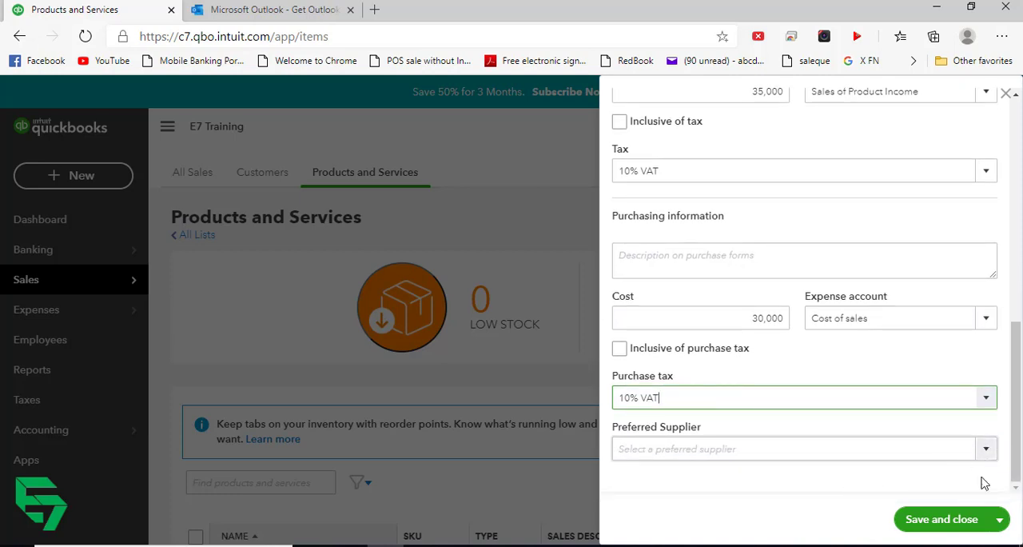
pyautogui.click(946, 525)
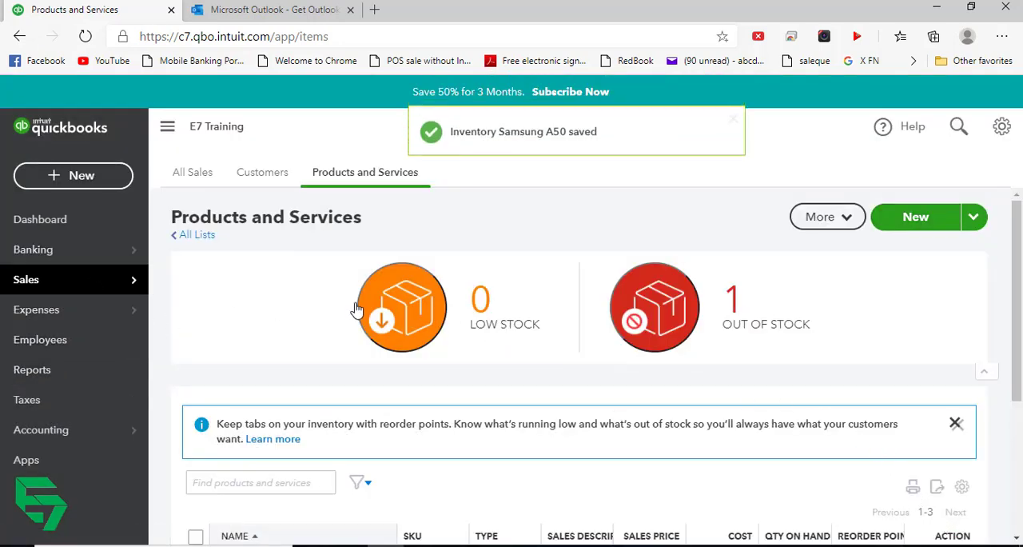
# - Create another inventory item named Samsung A70 with SKU 11223
pyautogui.click(914, 227)
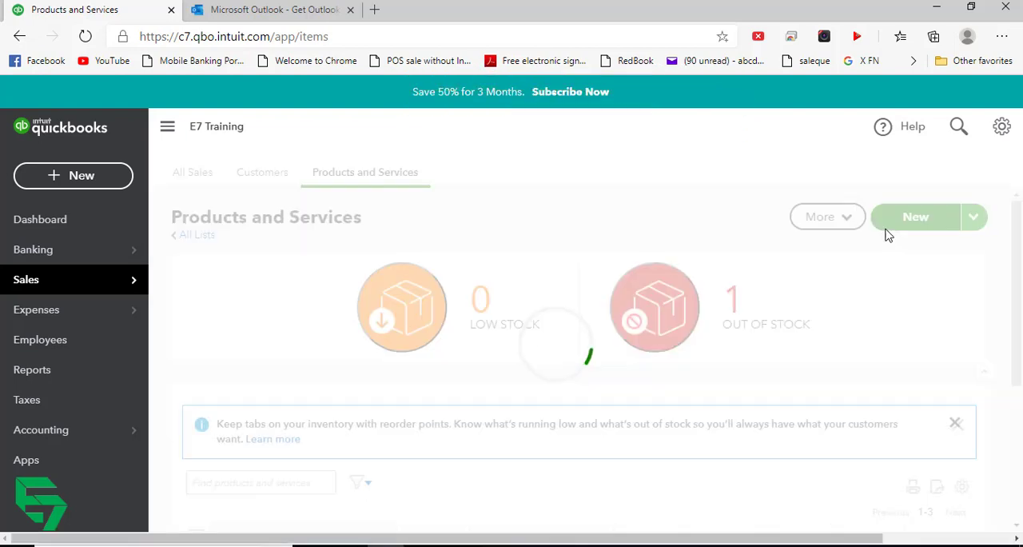
pyautogui.click(691, 176)
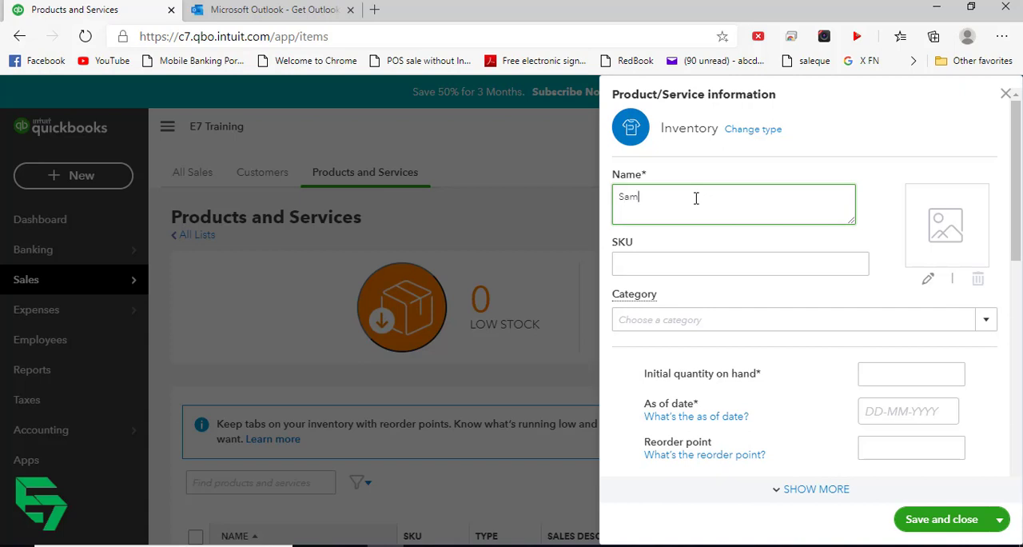
pyautogui.write('Samsung A70')
pyautogui.press('Tab')
pyautogui.press('Tab')
pyautogui.hotkey('shift', 'Tab')
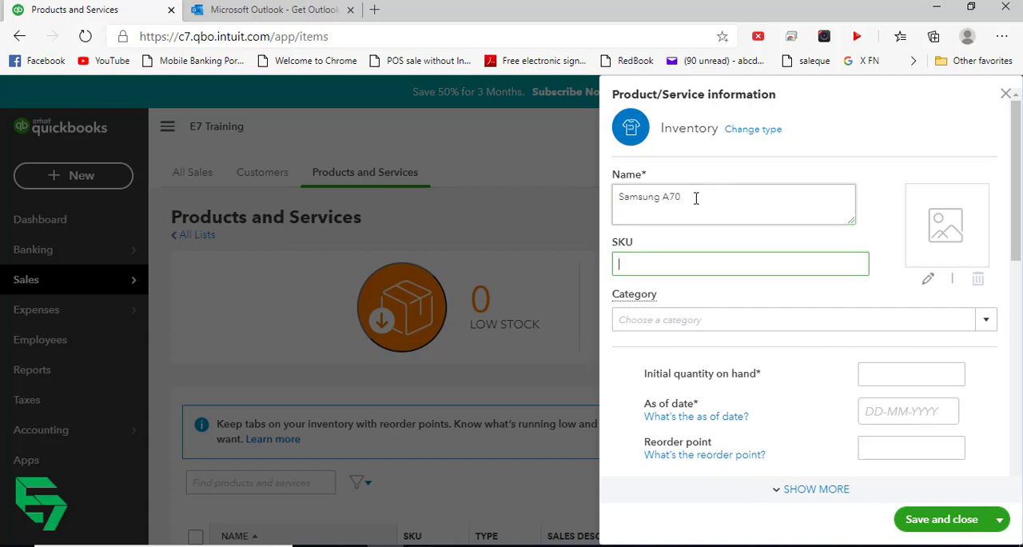
pyautogui.write('11223')
# - Set the Samsung A70's initial quantity on hand to 0 as of 01-01-2020
pyautogui.press('Tab')
pyautogui.press('Tab')
pyautogui.press('Tab')
pyautogui.press('Tab')
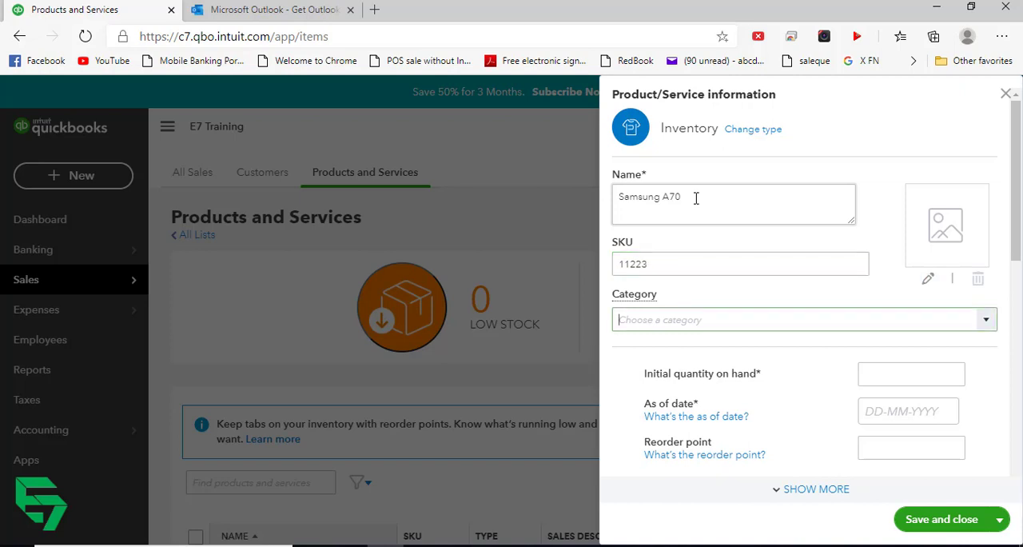
pyautogui.hotkey('shift', 'Tab')
pyautogui.press('Tab')
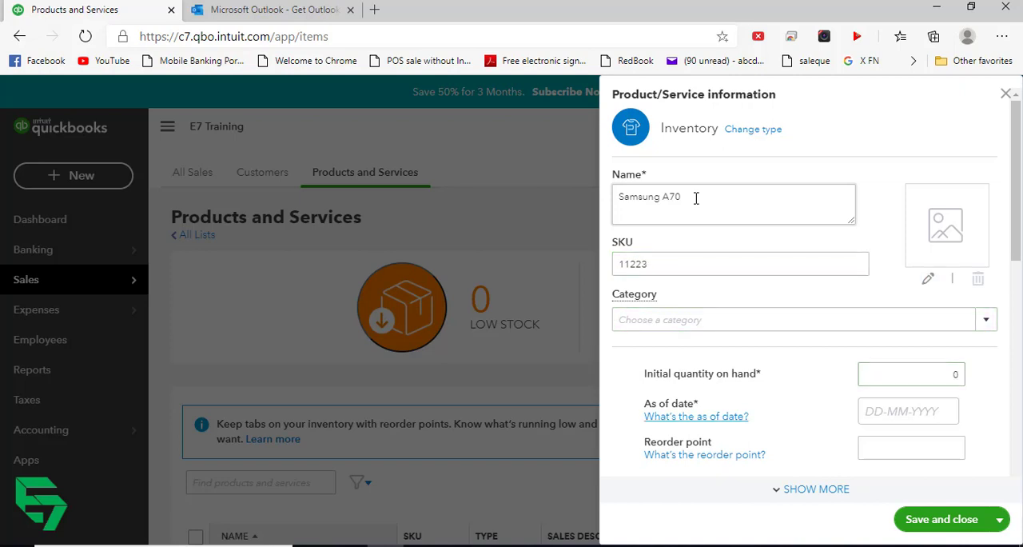
pyautogui.press('Tab')
pyautogui.write('1/1/')
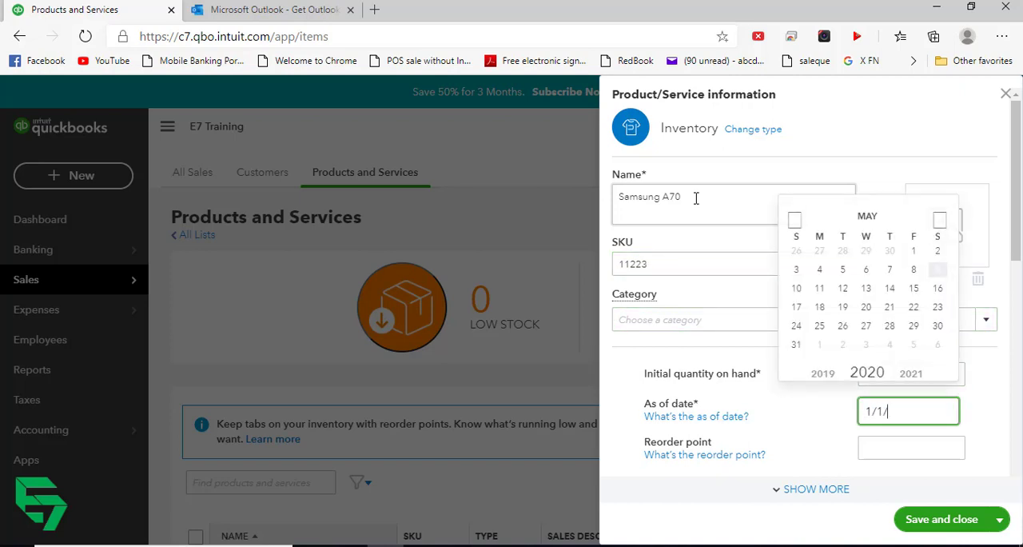
pyautogui.write('2020')
pyautogui.press('Tab')
pyautogui.press('Tab')
pyautogui.press('Tab')
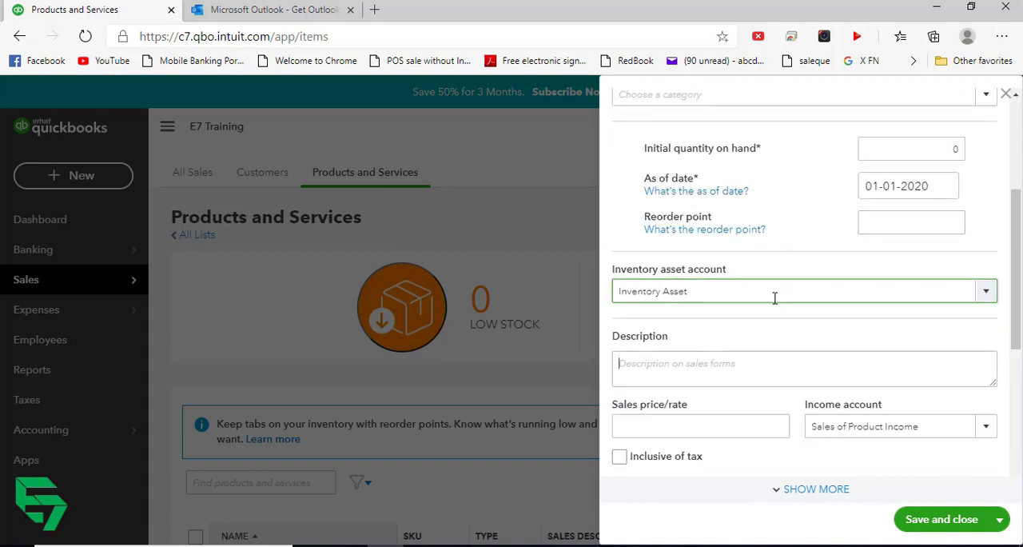
# - Set the Samsung A70's sales price to 40,000
pyautogui.click(729, 371)
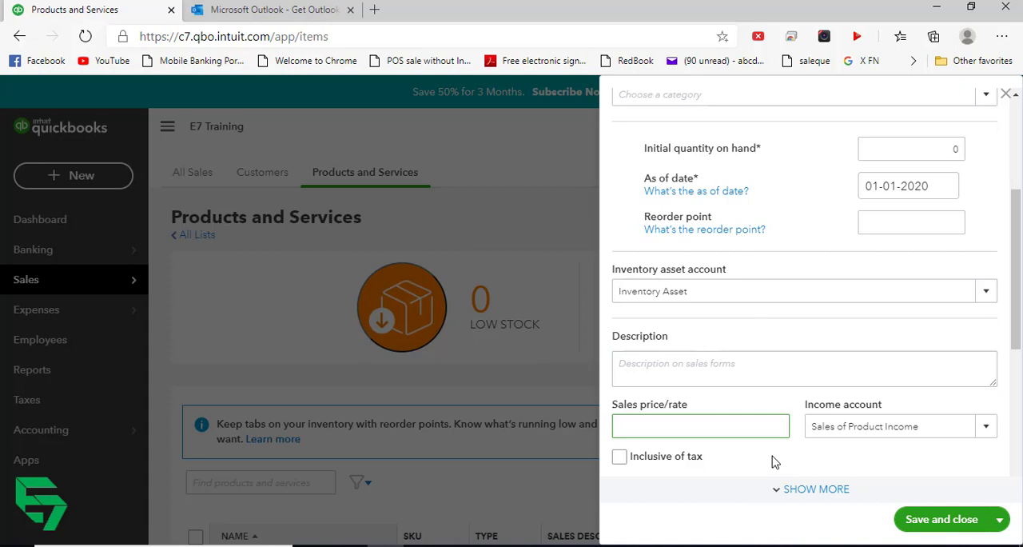
pyautogui.press('Tab')
pyautogui.press('Tab')
pyautogui.press('Tab')
pyautogui.press('Tab')
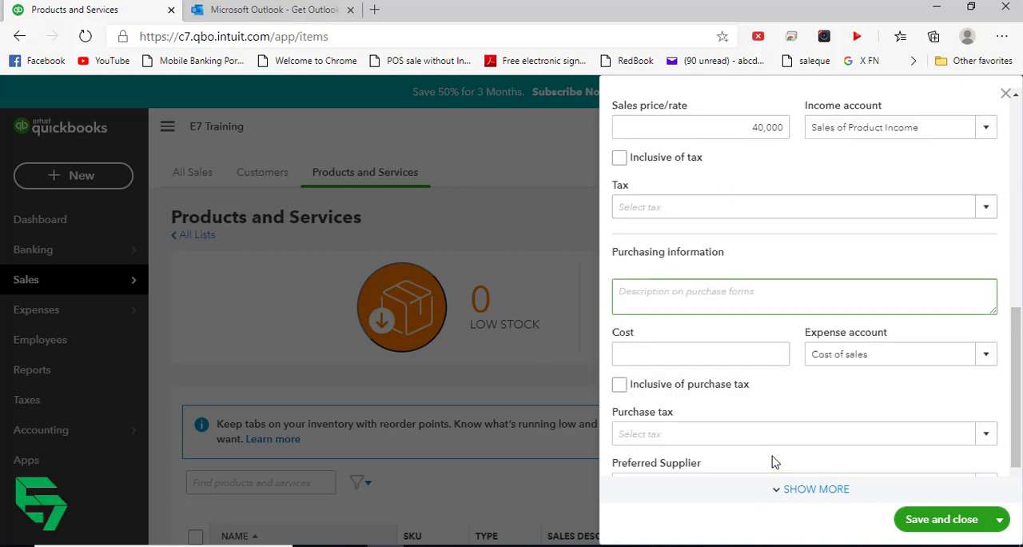
# - Set the Samsung A70's purchase cost to 30000
pyautogui.press('Tab')
pyautogui.press('Tab')
pyautogui.press('Tab')
pyautogui.press('Tab')
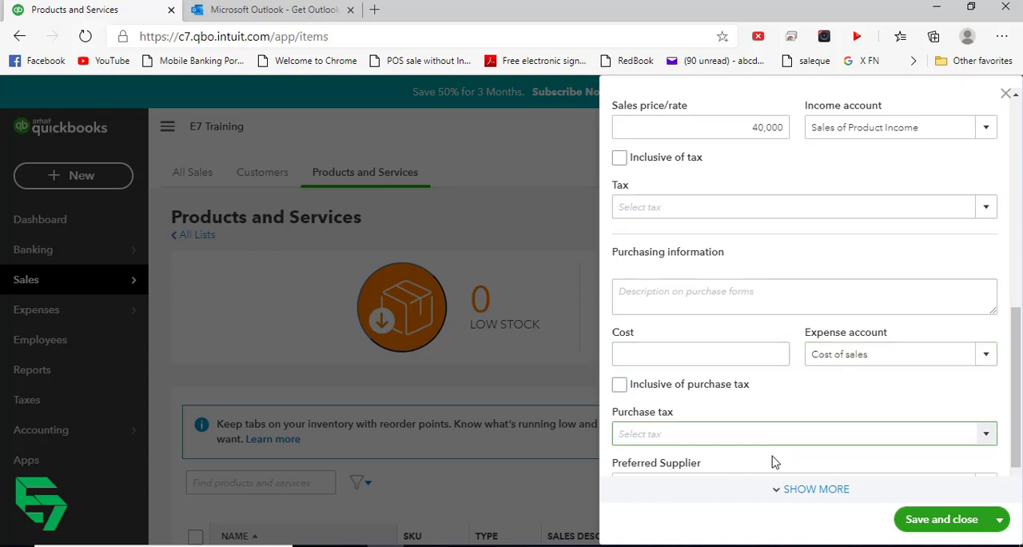
pyautogui.press('Tab')
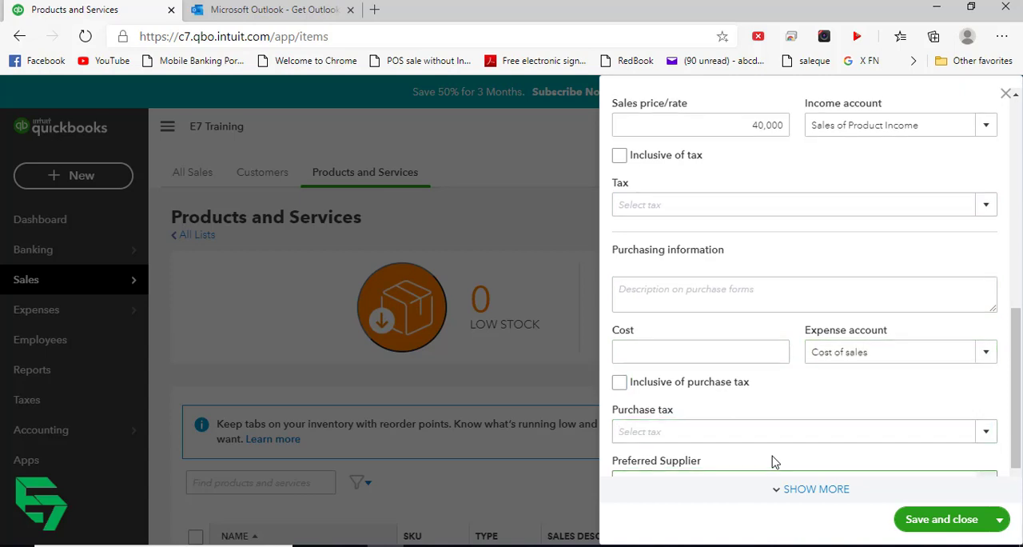
pyautogui.press('Tab')
pyautogui.scroll(-1, 773, 453)
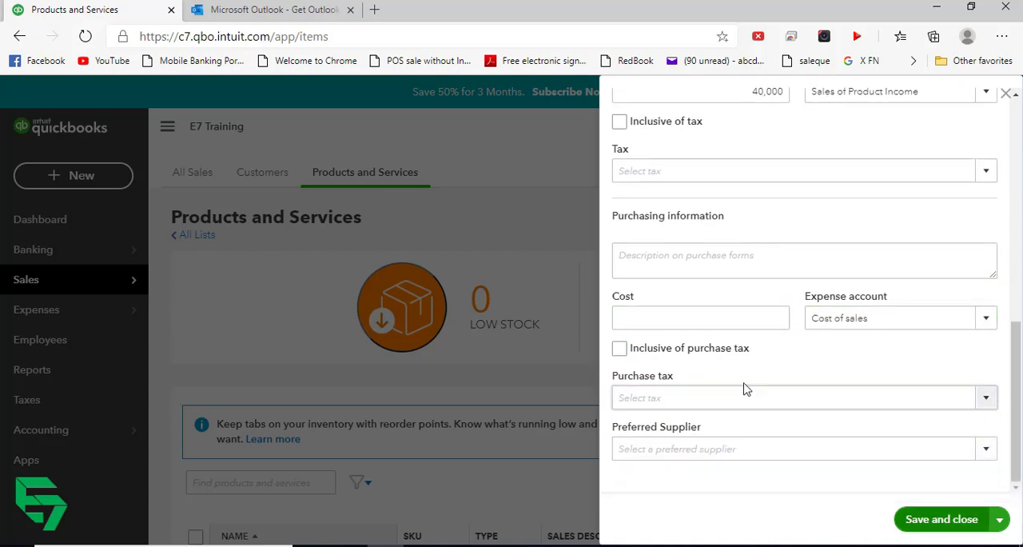
pyautogui.scroll(2, 794, 384)
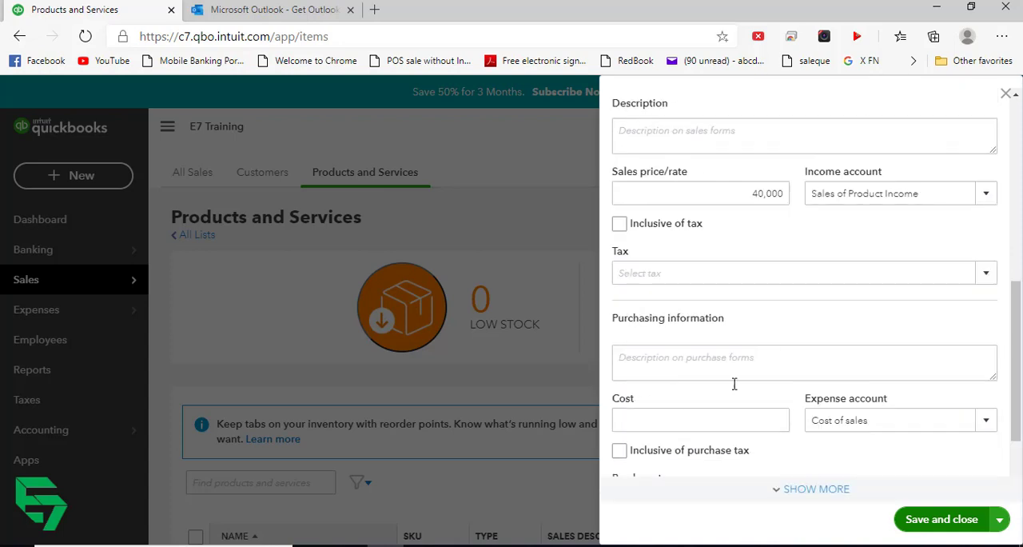
pyautogui.scroll(-2, 707, 384)
pyautogui.click(699, 316)
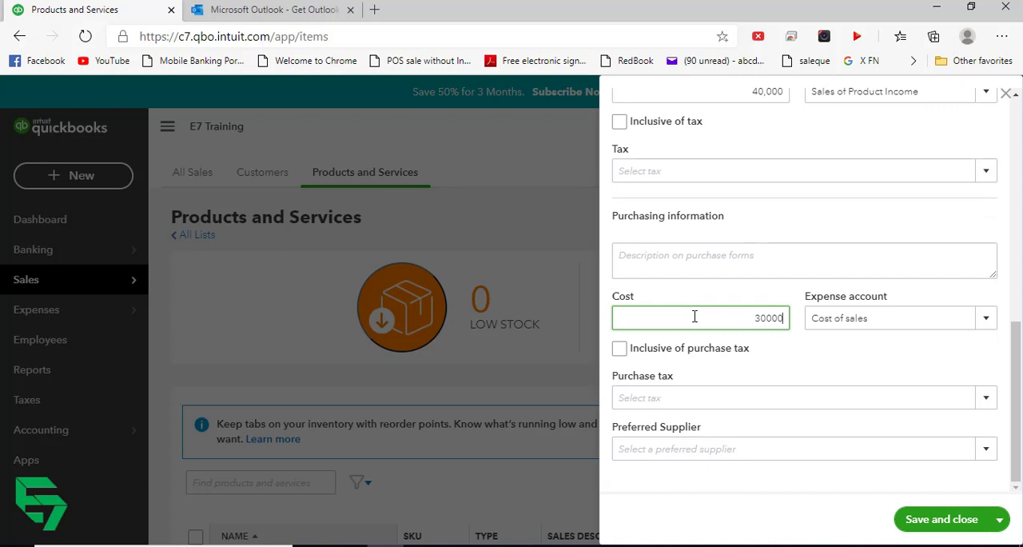
# - Save the Samsung A70 item and close its form
pyautogui.press('Tab')
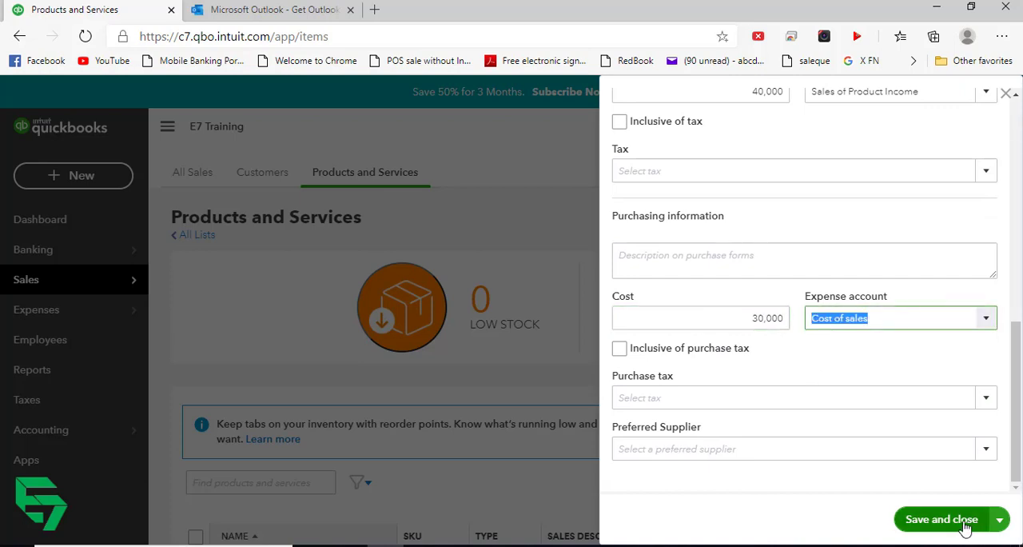
pyautogui.click(951, 523)
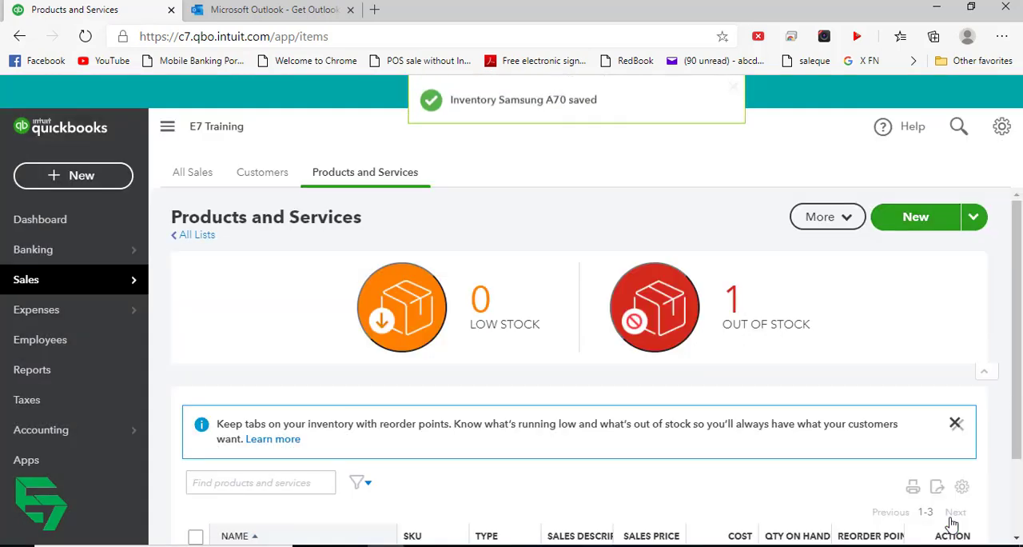
# - Start a new bill and add Transtec as a new supplier on it
pyautogui.moveTo(64, 284)
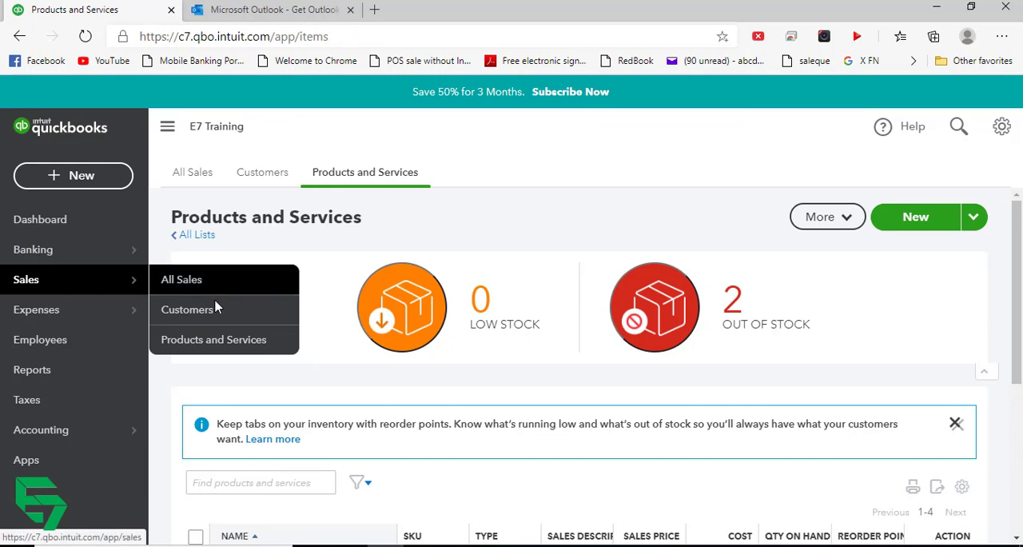
pyautogui.click(77, 312)
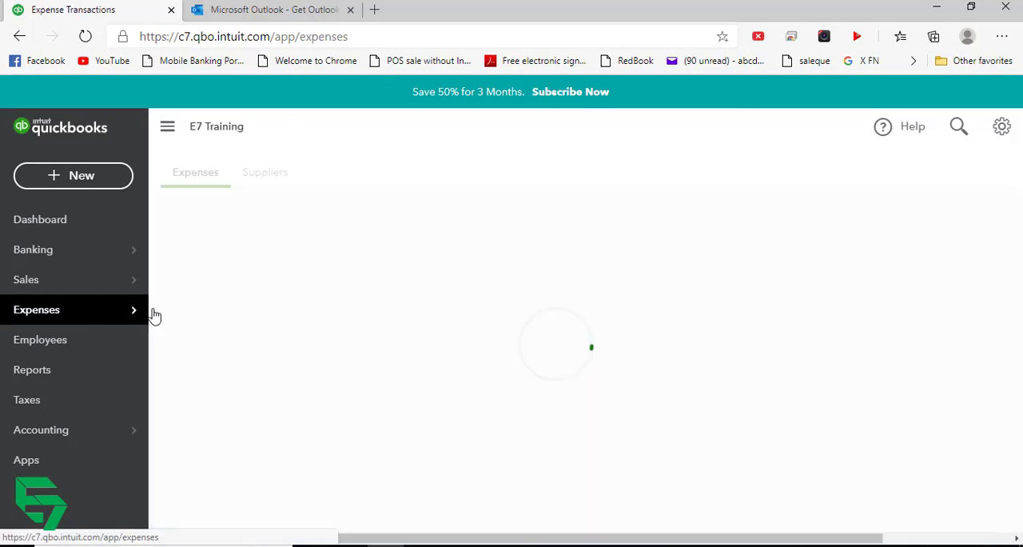
pyautogui.click(81, 179)
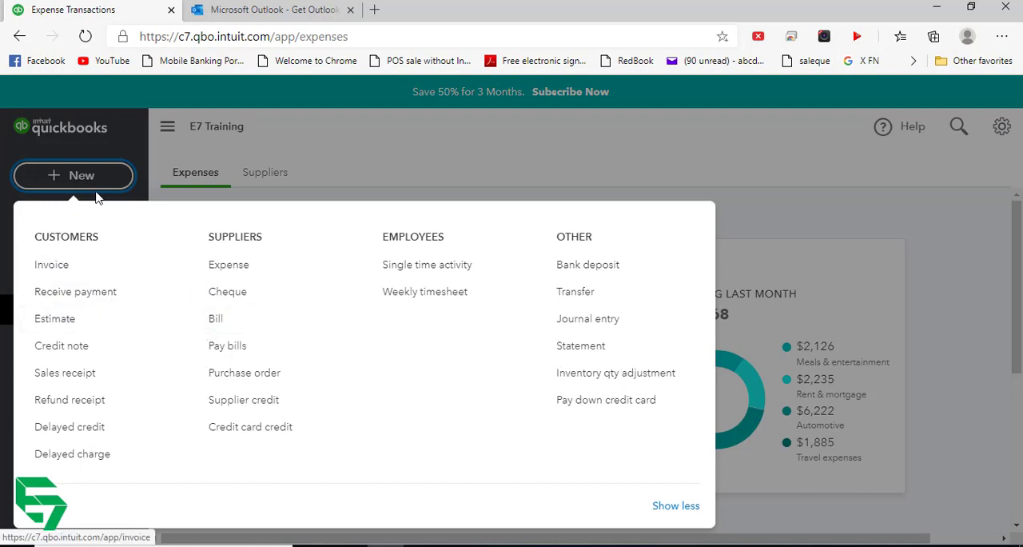
pyautogui.click(214, 318)
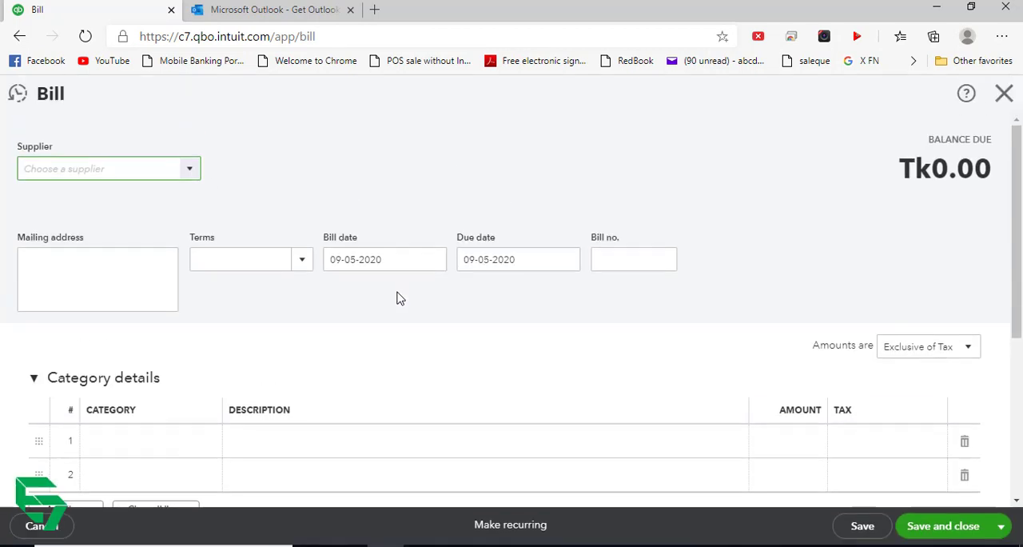
pyautogui.click(190, 170)
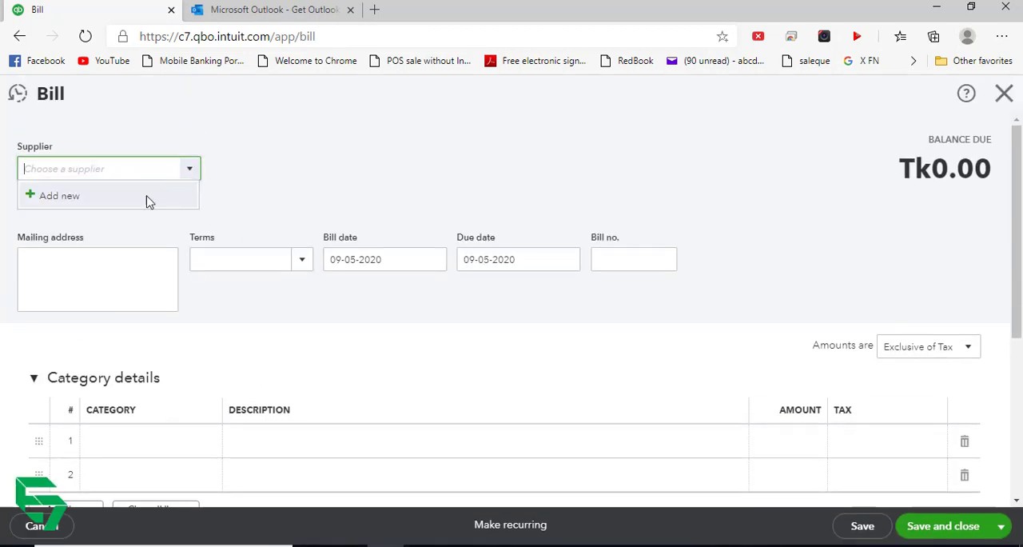
pyautogui.click(64, 203)
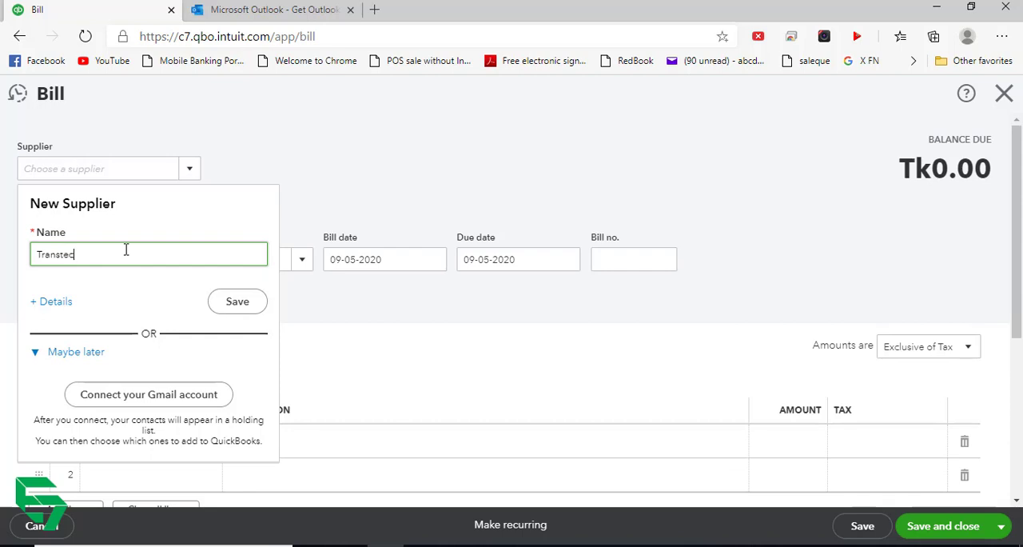
pyautogui.click(237, 303)
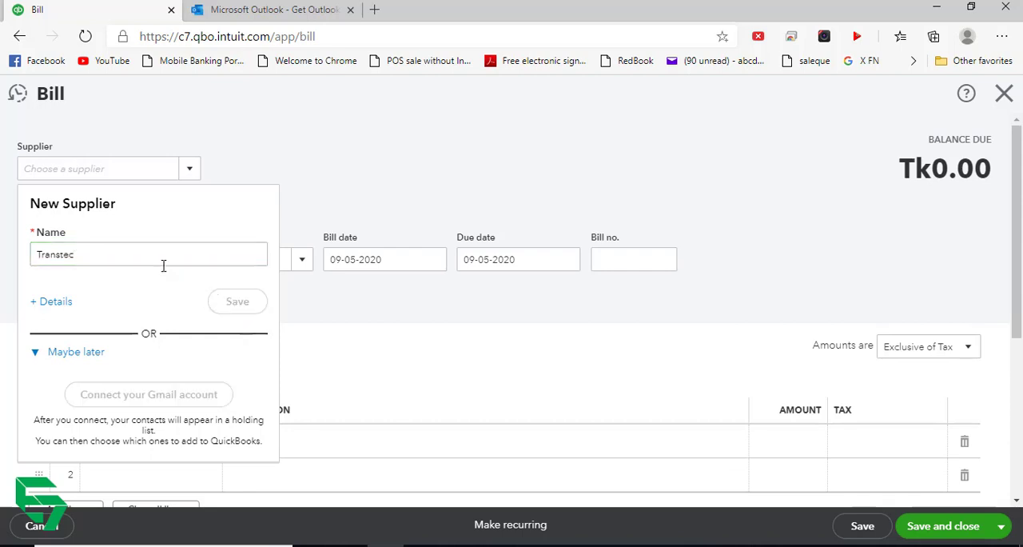
# - Collapse the bill's category details and add Samsung A50 as its first item line
pyautogui.scroll(-2, 175, 459)
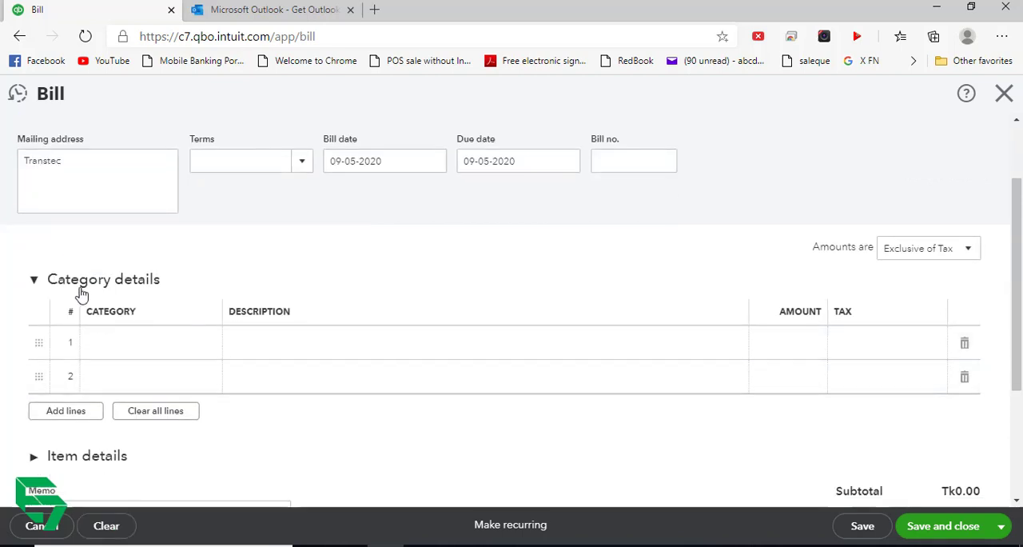
pyautogui.click(36, 284)
pyautogui.scroll(-1, 80, 351)
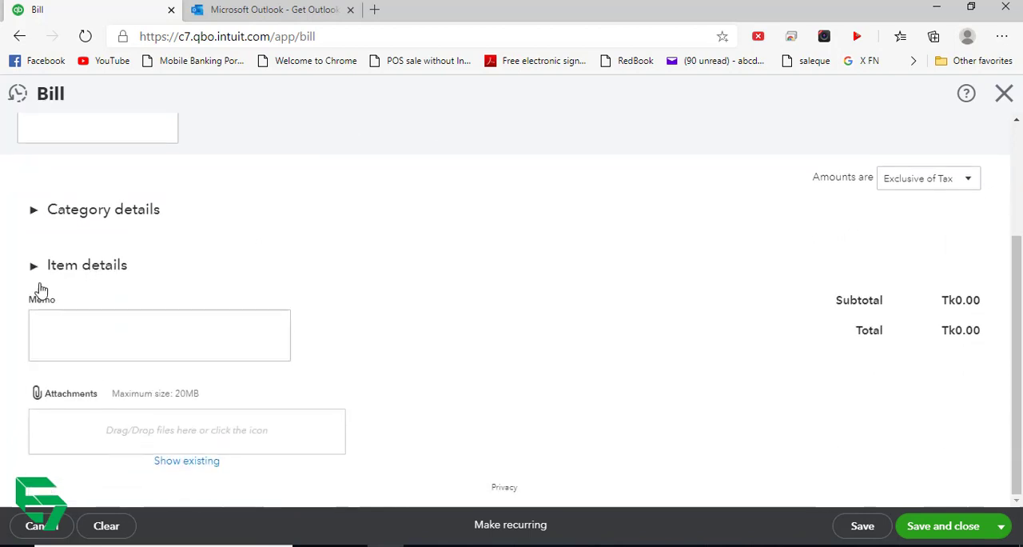
pyautogui.click(35, 266)
pyautogui.click(197, 334)
pyautogui.click(216, 330)
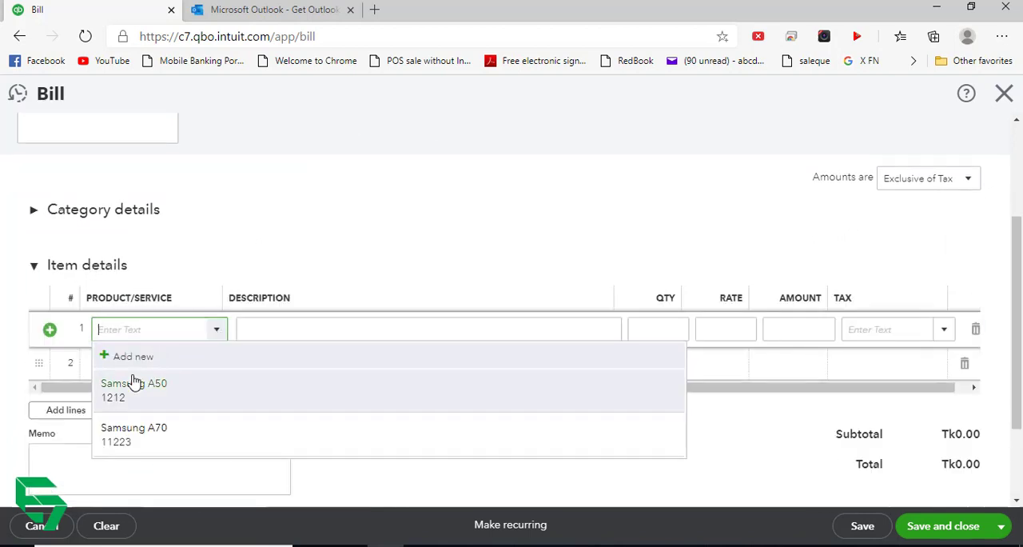
pyautogui.click(198, 402)
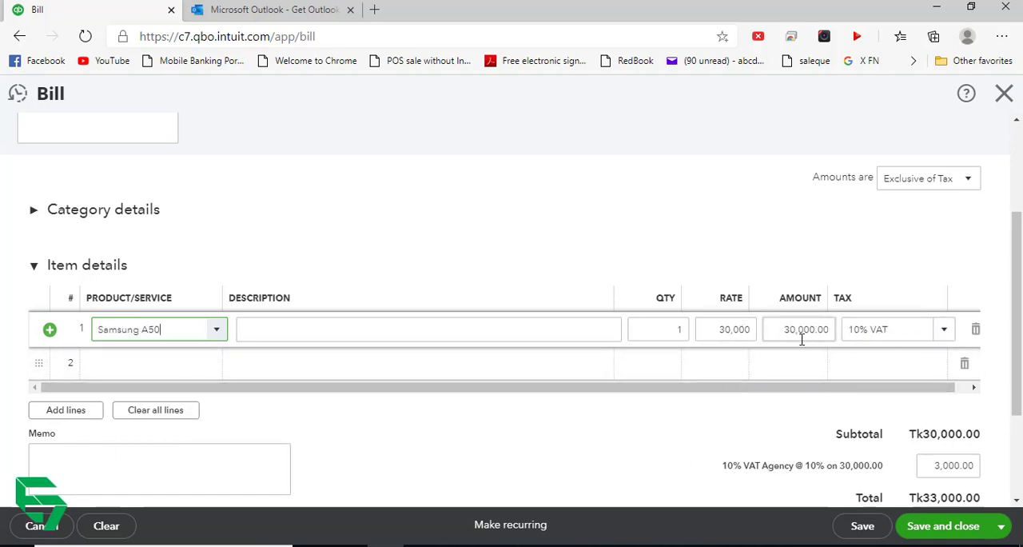
pyautogui.scroll(-1, 870, 365)
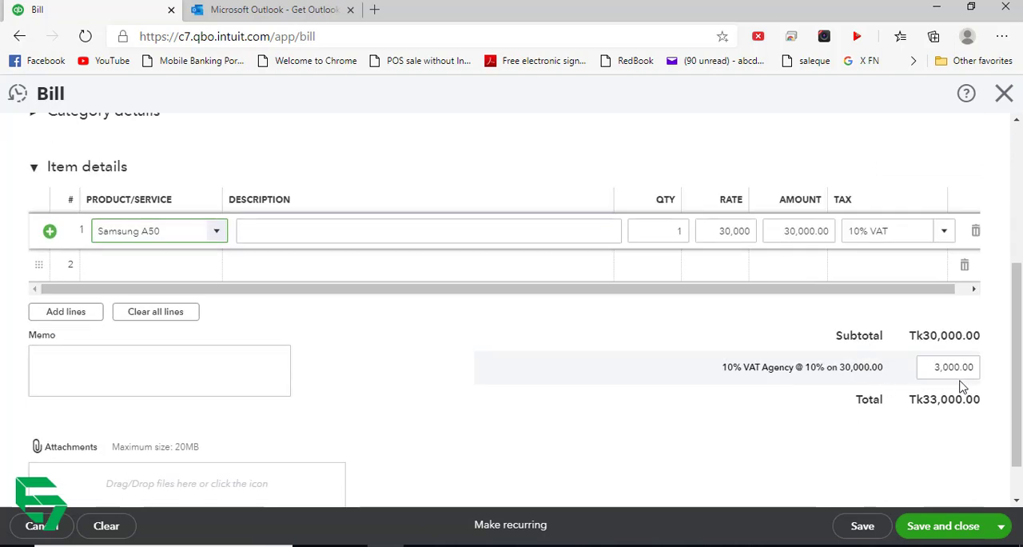
pyautogui.click(927, 367)
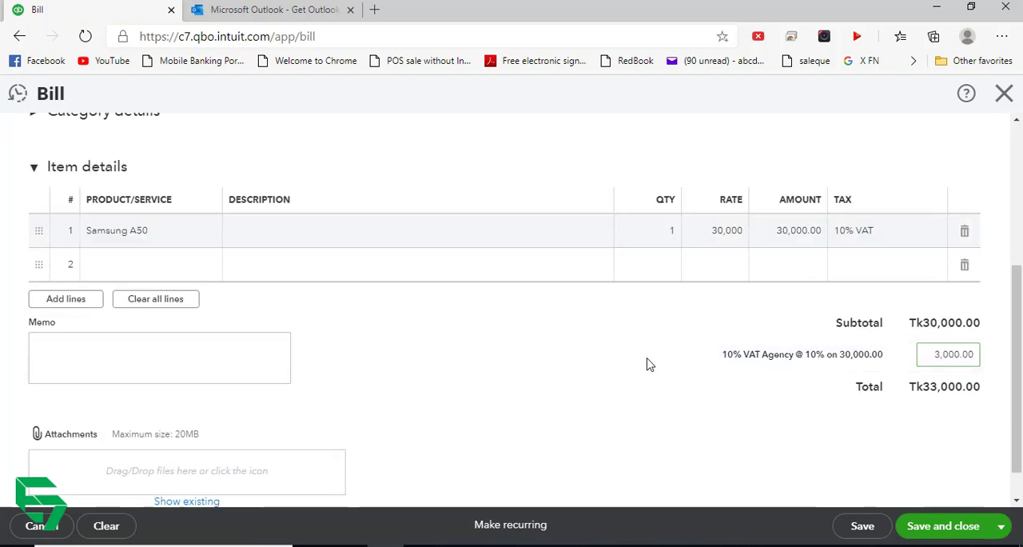
# - Add Samsung A70 as the bill's second item line with 10% VAT
pyautogui.click(169, 264)
pyautogui.click(216, 264)
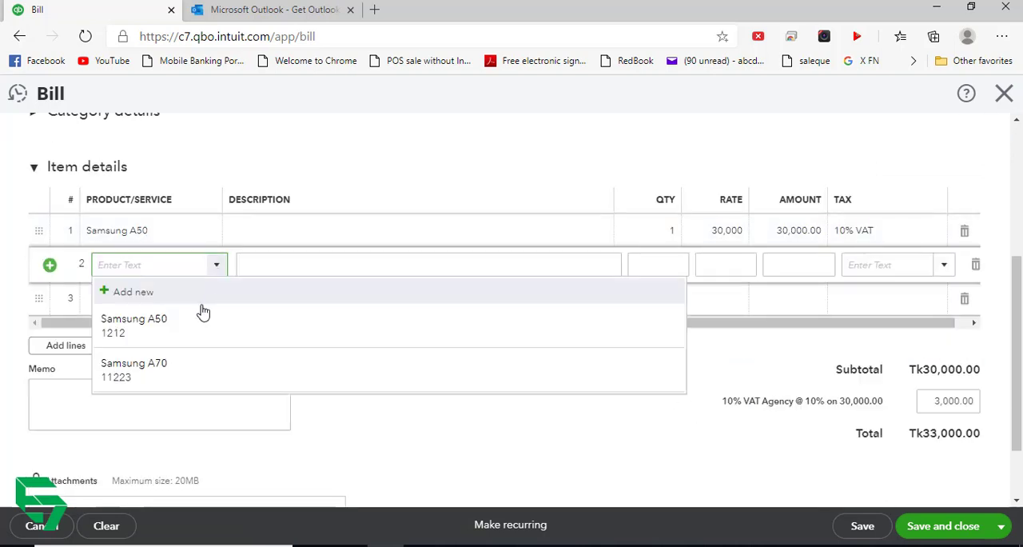
pyautogui.click(183, 366)
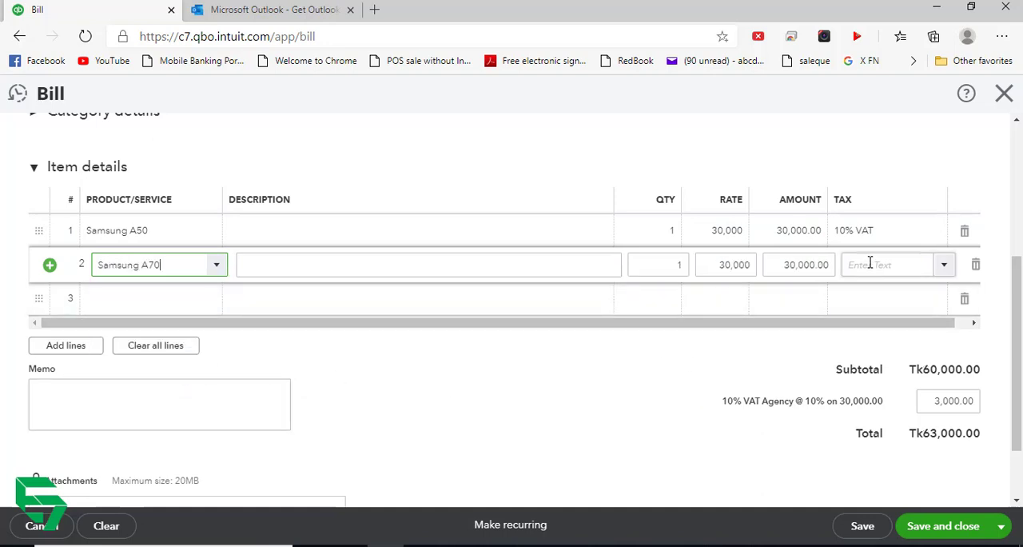
pyautogui.click(944, 272)
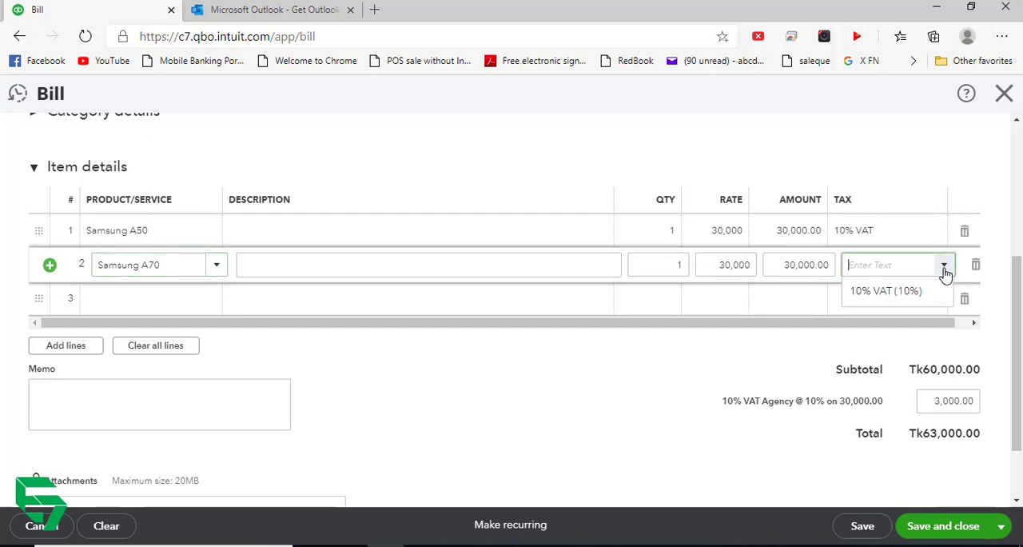
pyautogui.click(875, 291)
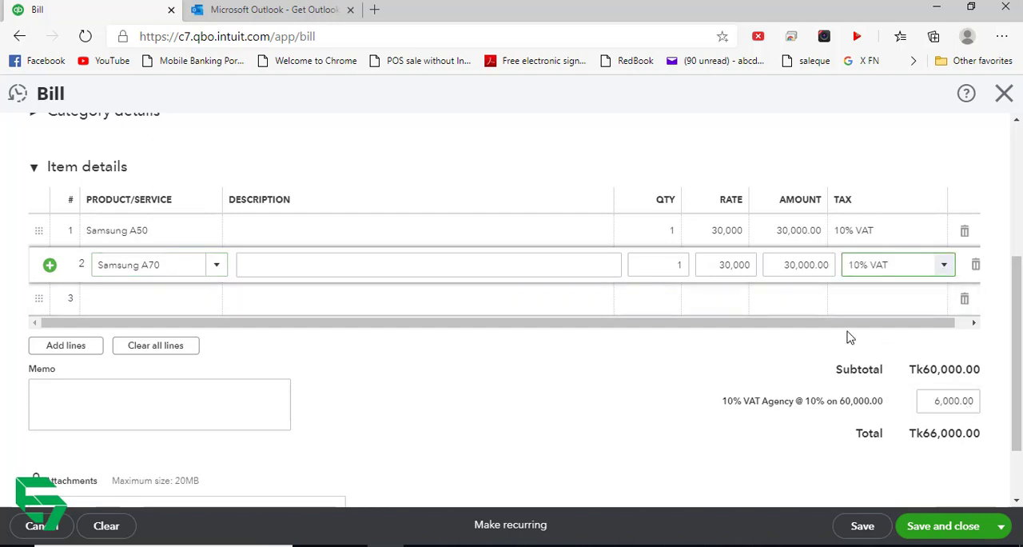
# - Delete the Samsung A70 line from the bill
pyautogui.scroll(1, 849, 336)
pyautogui.click(944, 364)
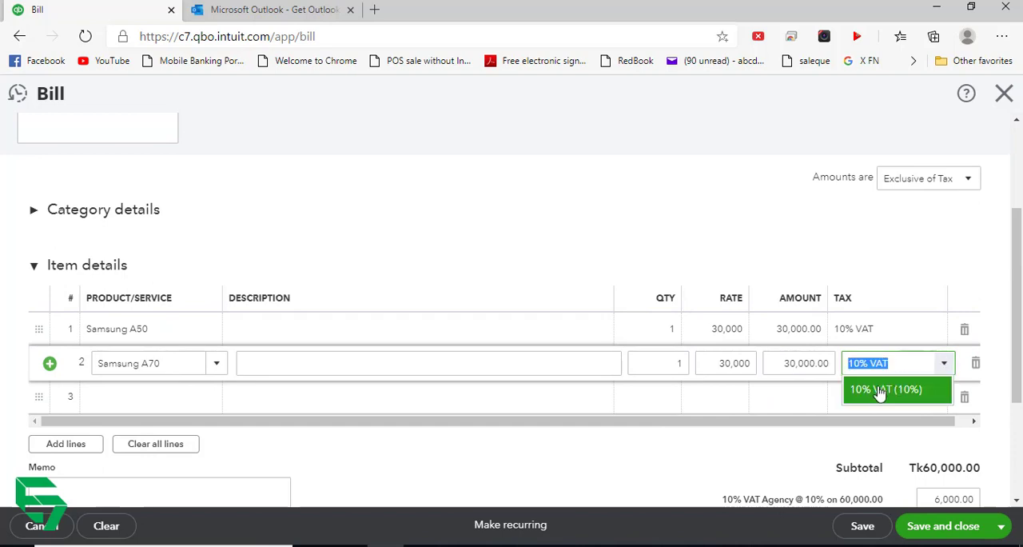
pyautogui.click(788, 408)
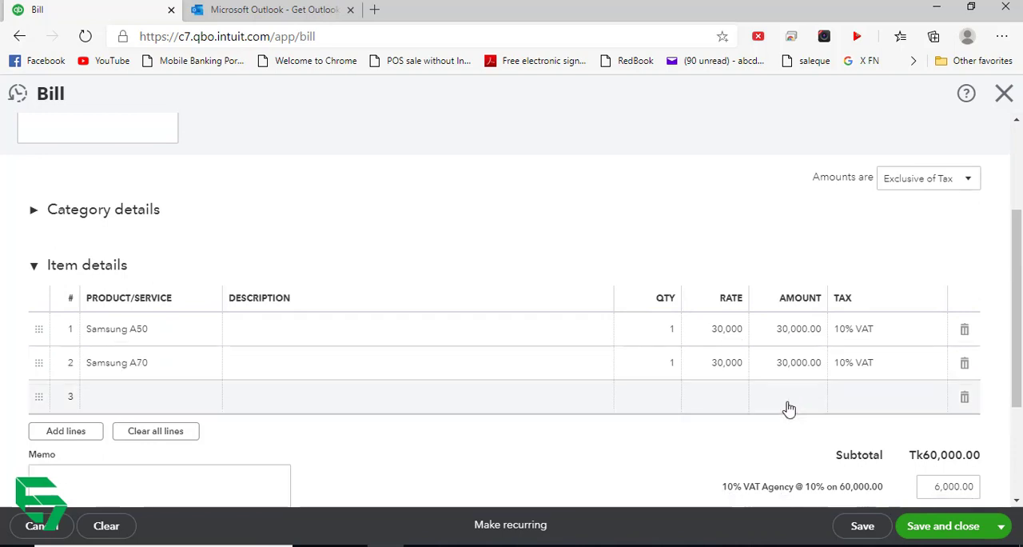
pyautogui.click(887, 377)
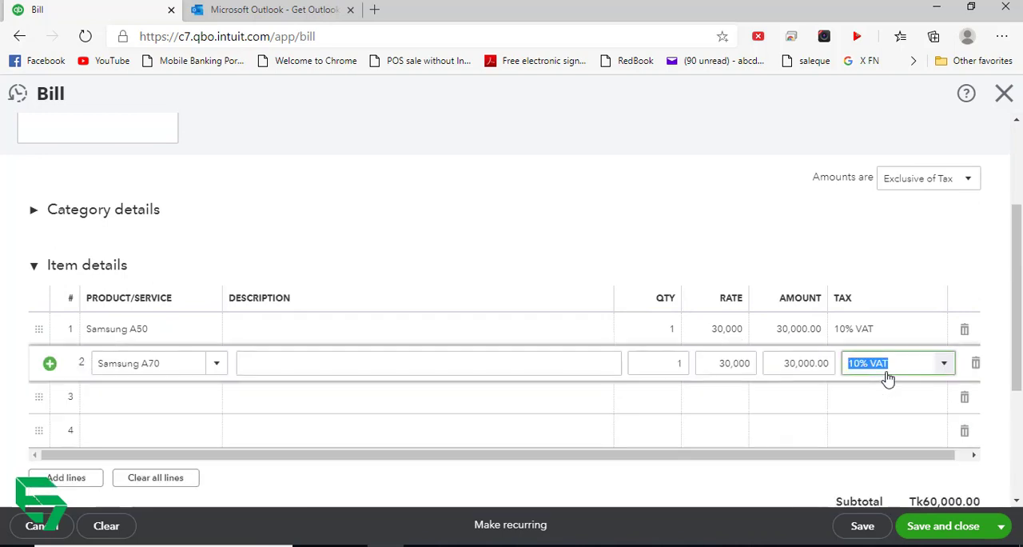
pyautogui.click(976, 364)
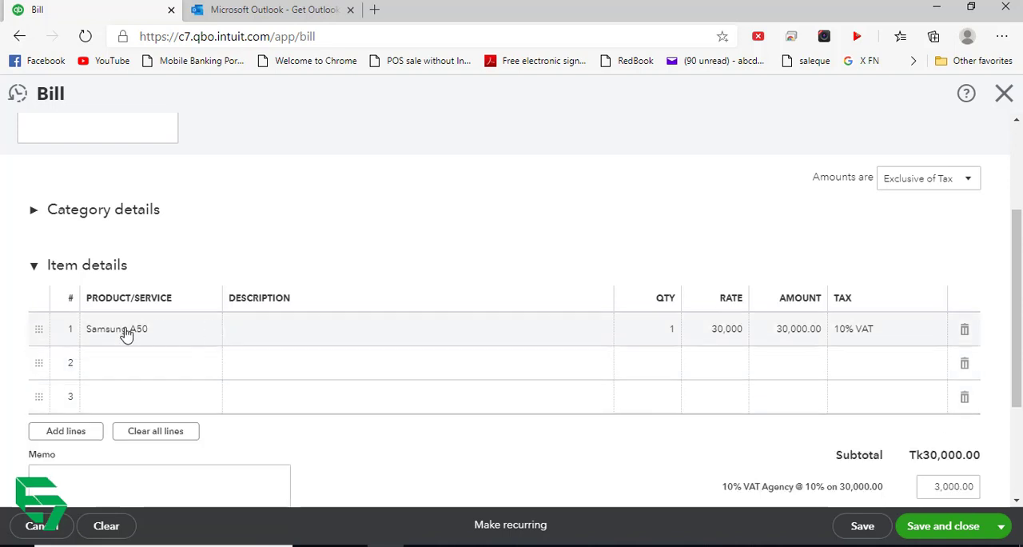
pyautogui.click(194, 358)
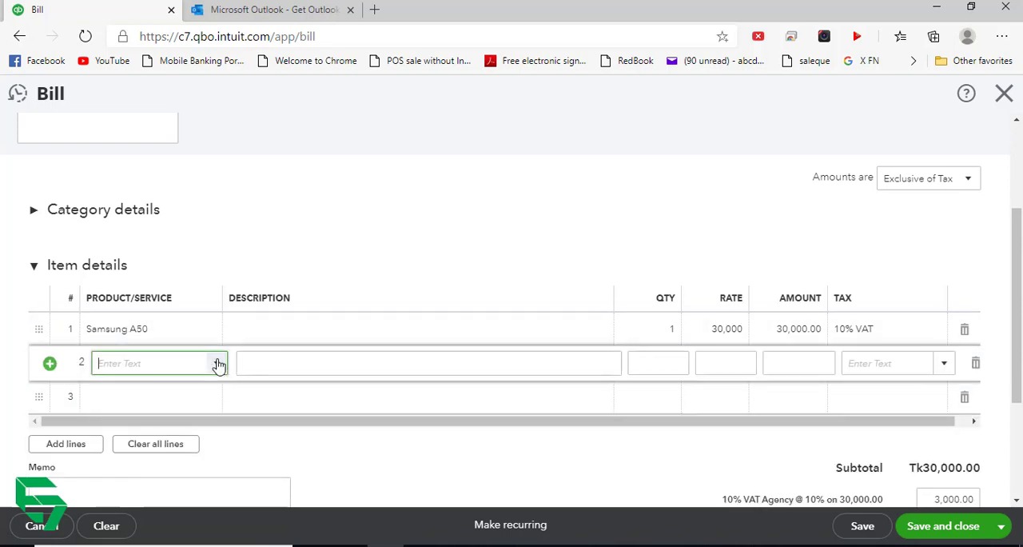
pyautogui.click(215, 362)
pyautogui.click(312, 244)
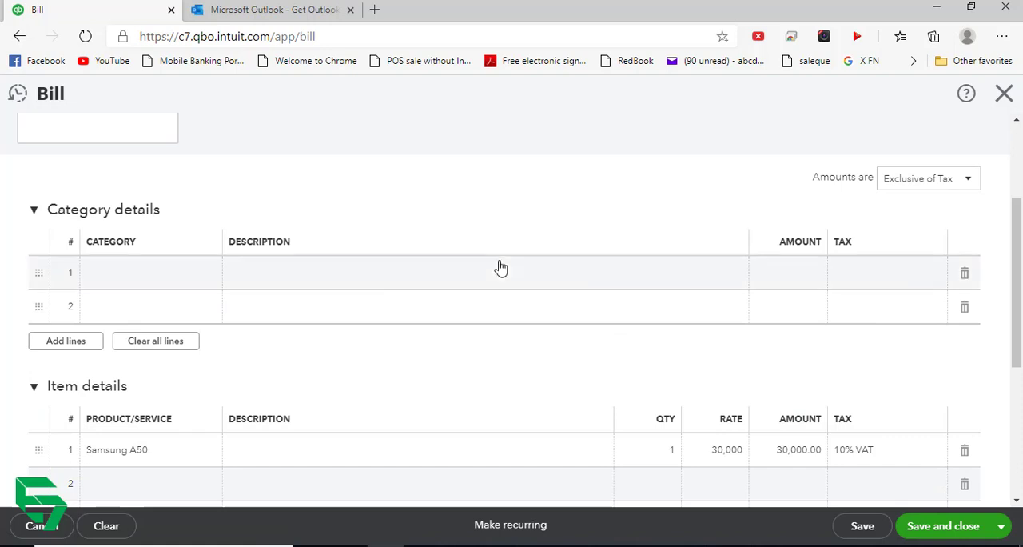
pyautogui.scroll(3, 527, 320)
pyautogui.scroll(-3, 400, 336)
pyautogui.click(192, 248)
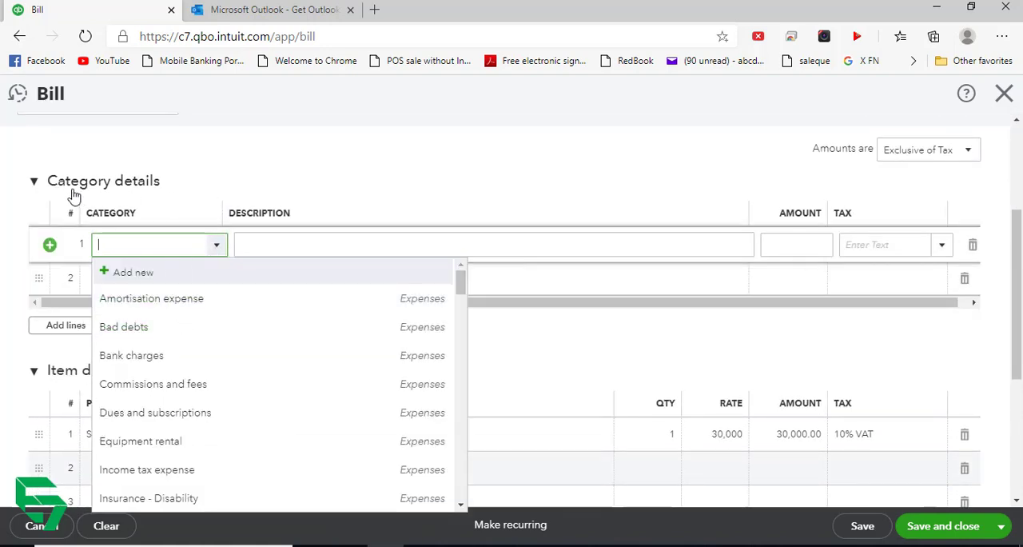
pyautogui.click(34, 183)
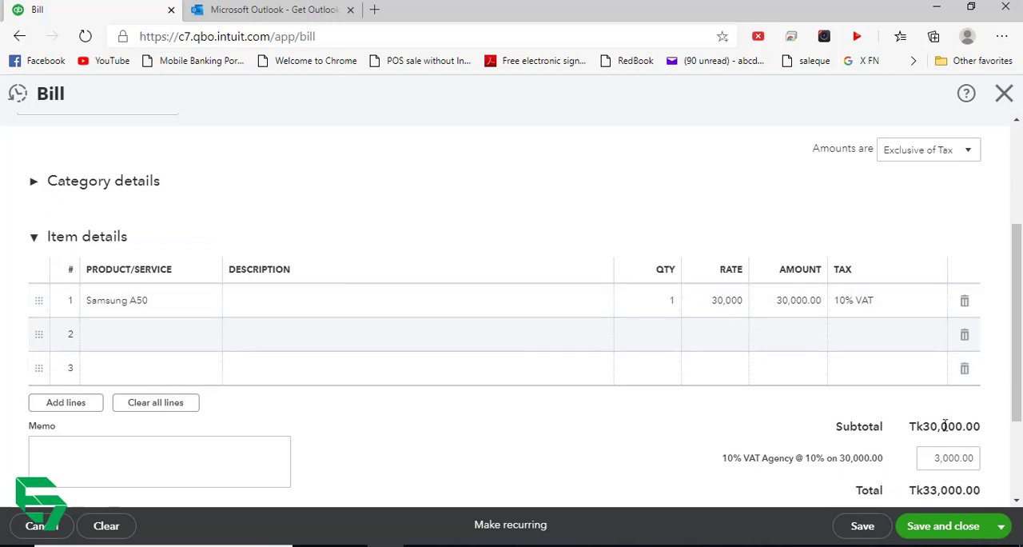
# - Save and close the Samsung A50 bill and start another bill for supplier Transtec
pyautogui.scroll(-1, 895, 421)
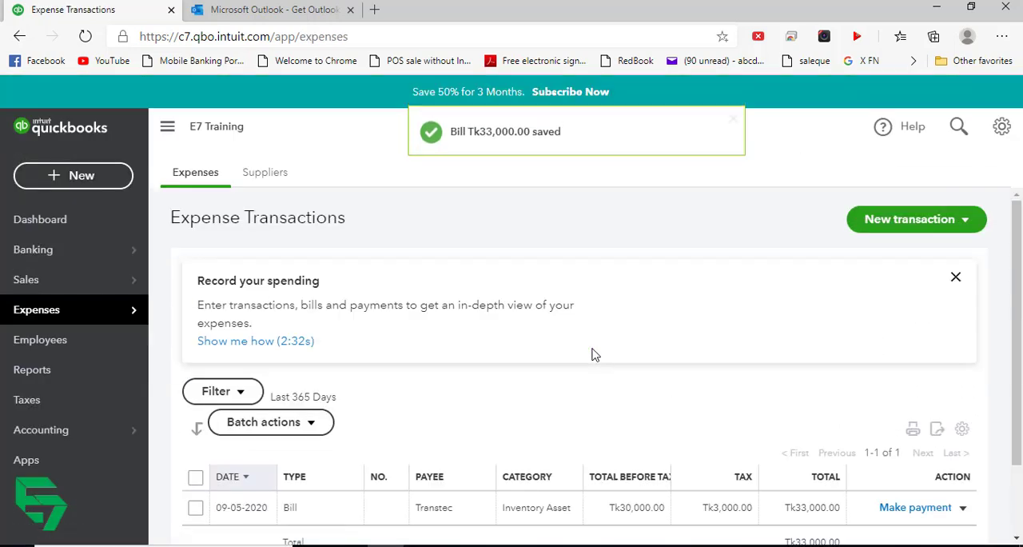
pyautogui.click(108, 182)
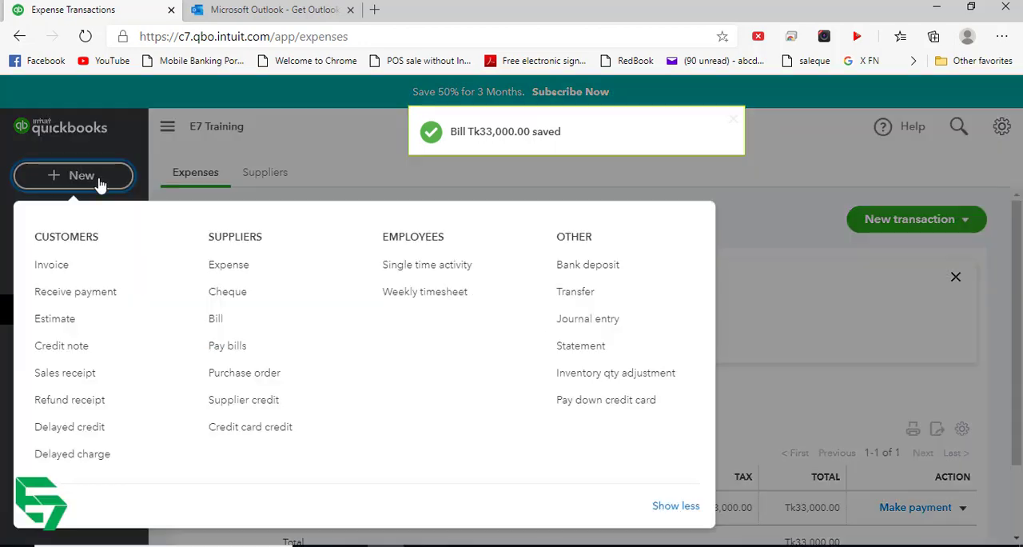
pyautogui.click(217, 318)
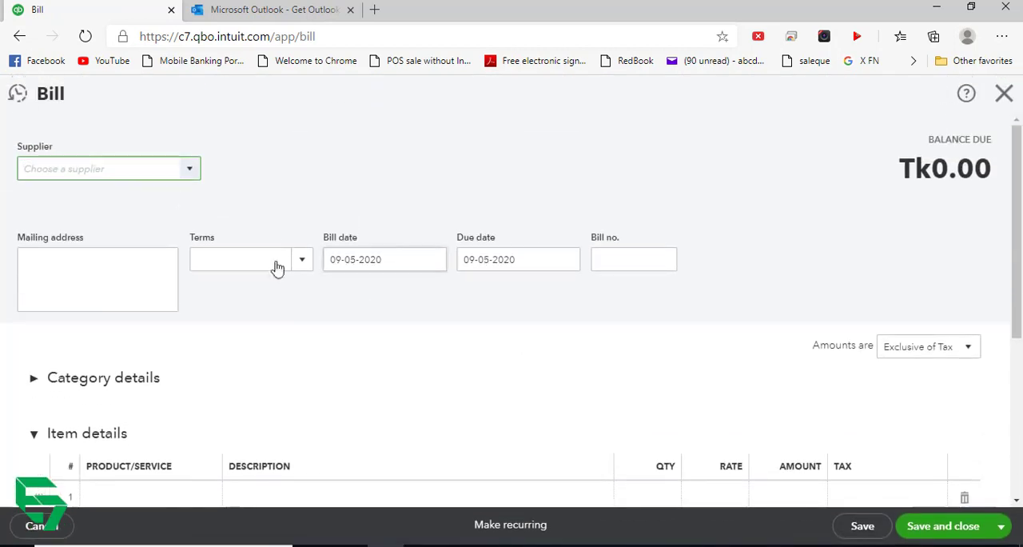
pyautogui.click(117, 225)
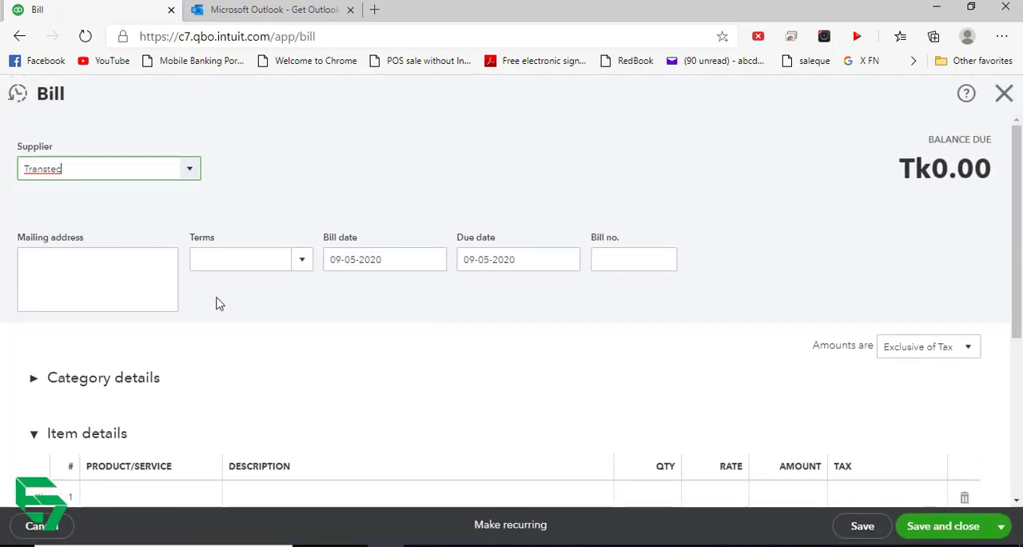
# - Replace the prefilled Samsung A50 line with Samsung A70 and try to save the bill without choosing a tax
pyautogui.scroll(-3, 414, 336)
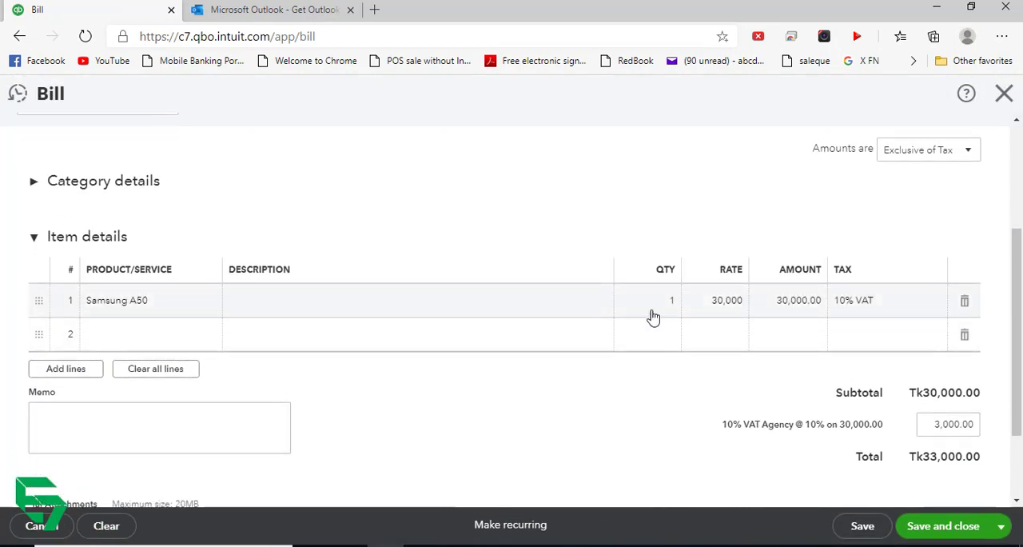
pyautogui.click(197, 310)
pyautogui.click(216, 301)
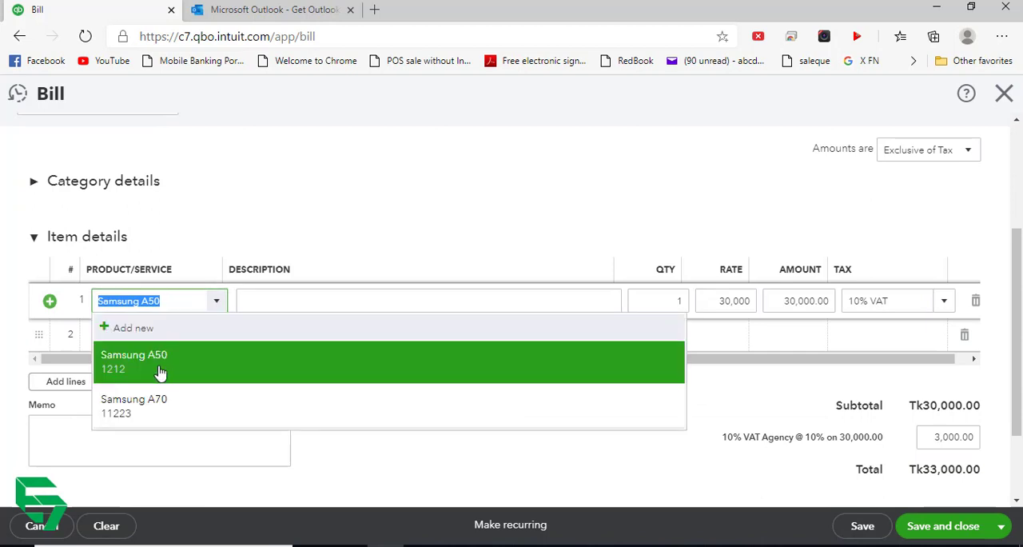
pyautogui.click(171, 410)
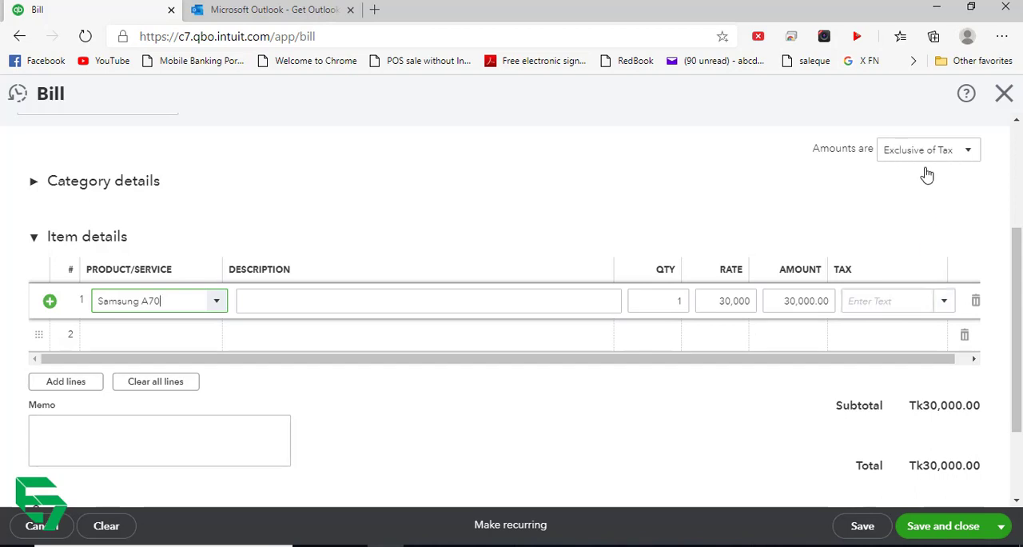
pyautogui.click(942, 528)
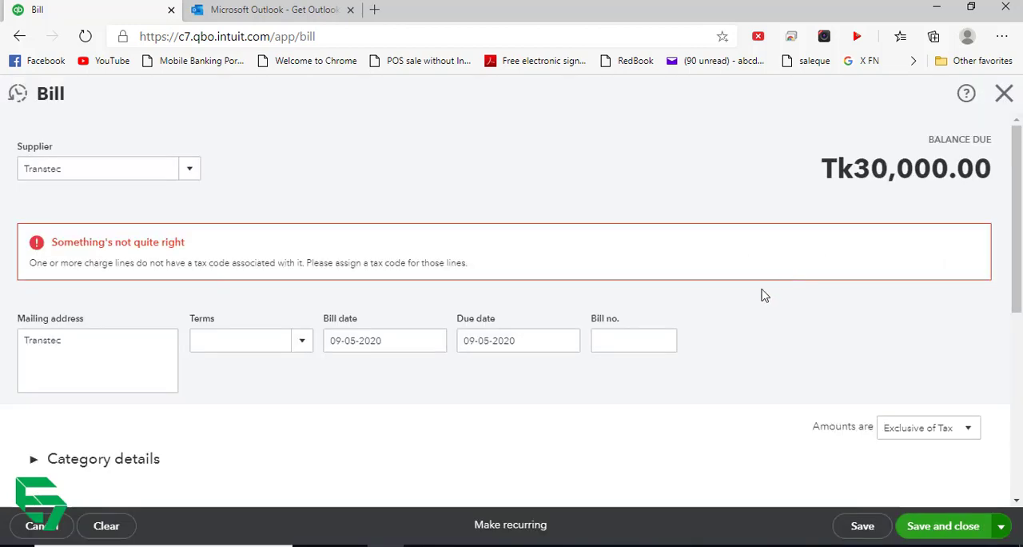
# - Set the bill's amounts to Out of scope of Tax, then save and close the bill
pyautogui.scroll(-1, 847, 301)
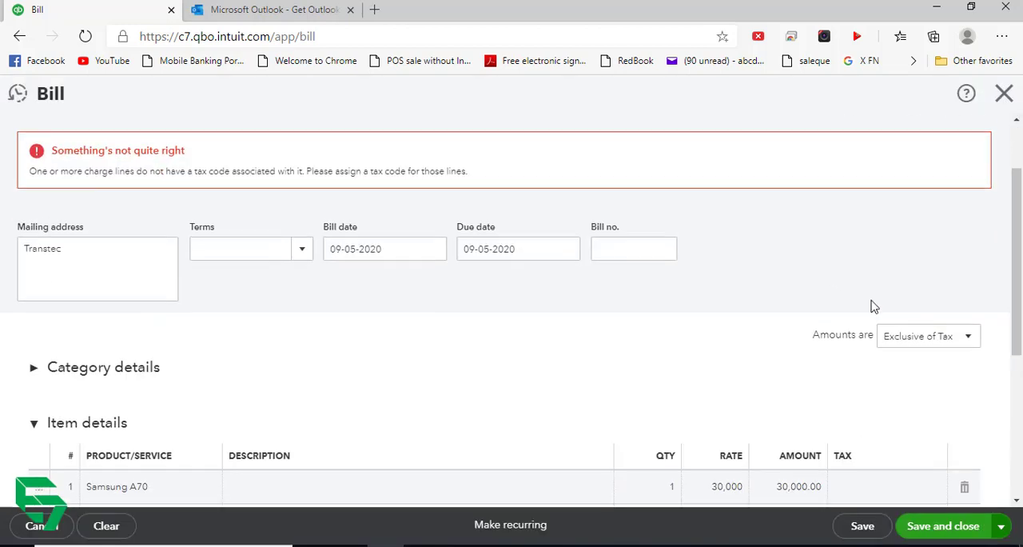
pyautogui.click(967, 332)
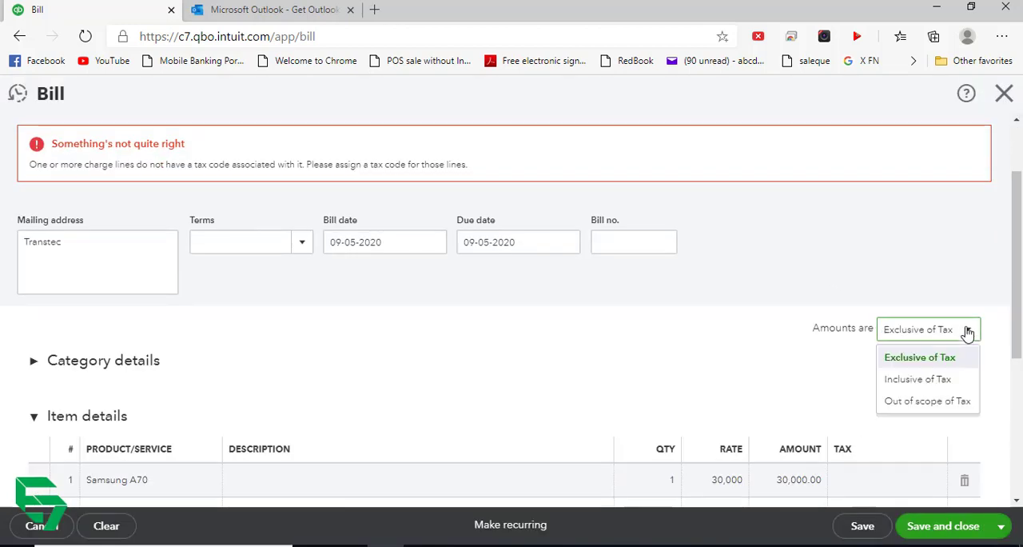
pyautogui.scroll(-1, 955, 324)
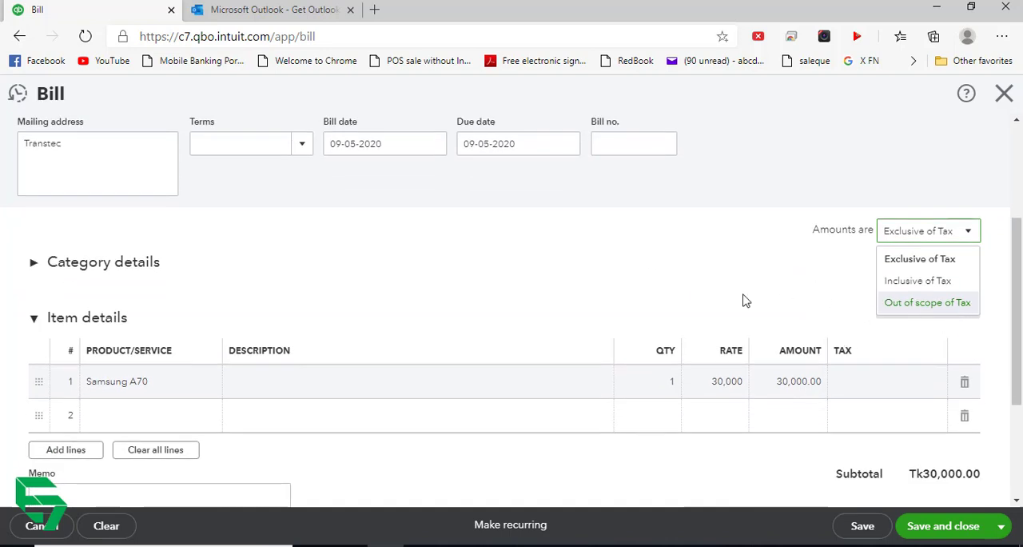
pyautogui.click(909, 304)
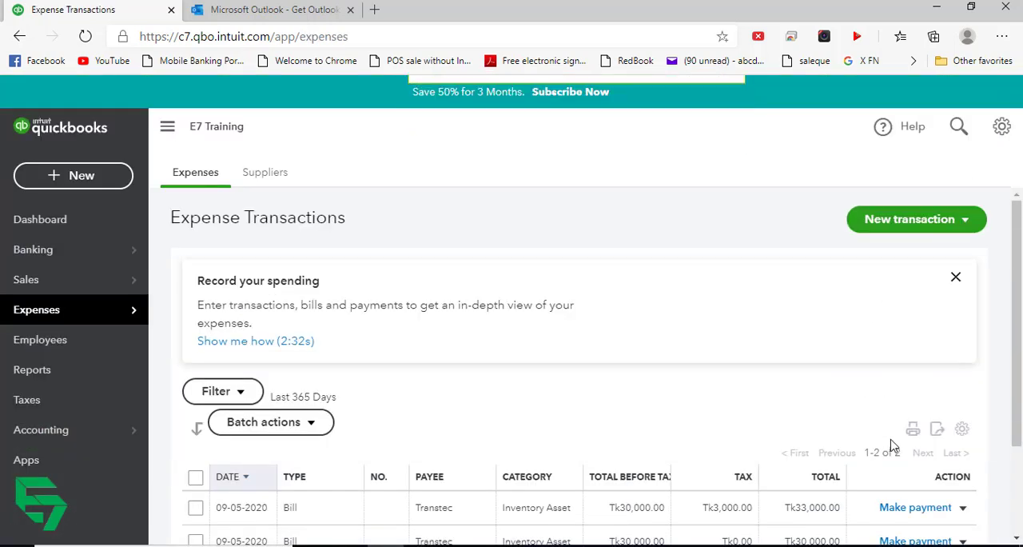
# - Start another bill for supplier Transtec
pyautogui.click(110, 181)
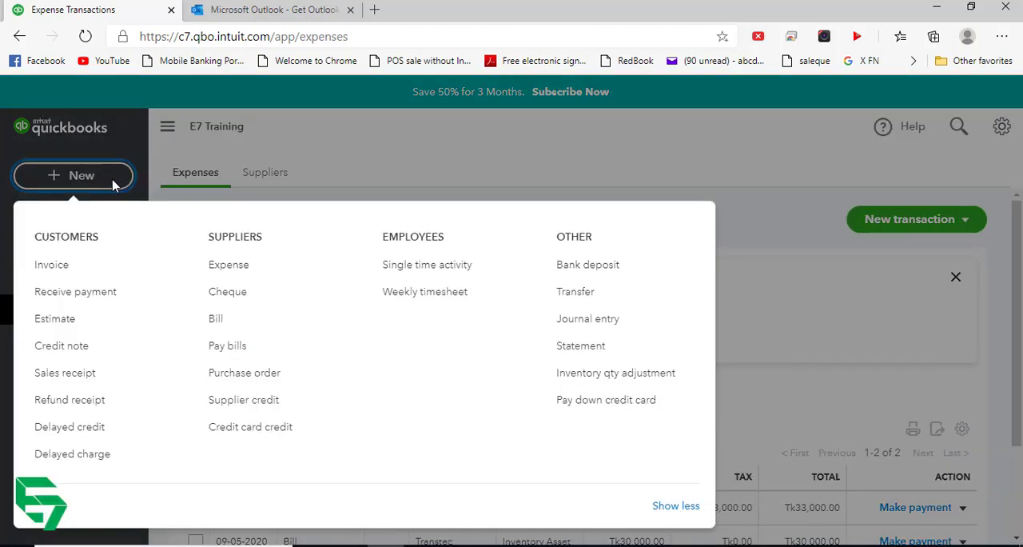
pyautogui.click(225, 319)
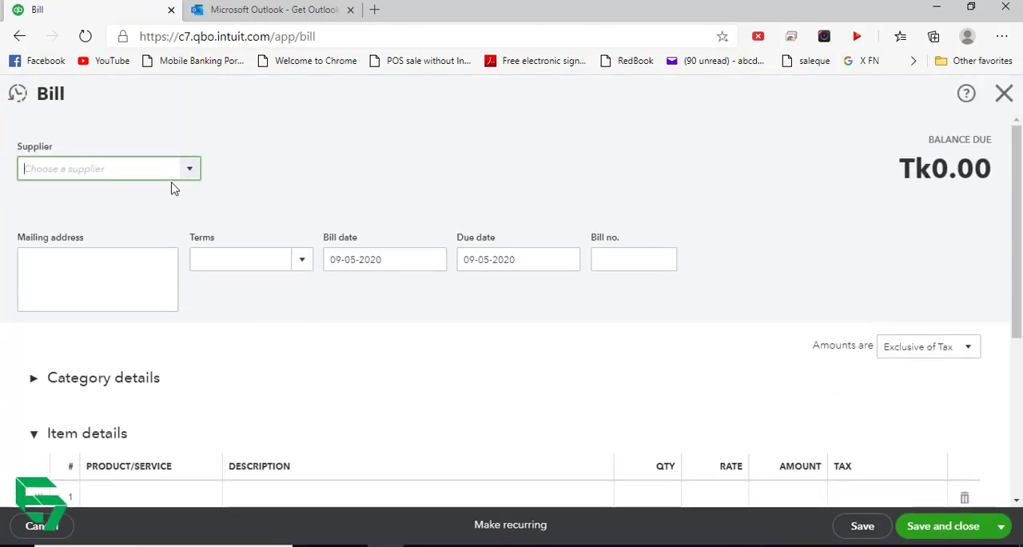
pyautogui.click(170, 178)
pyautogui.click(94, 230)
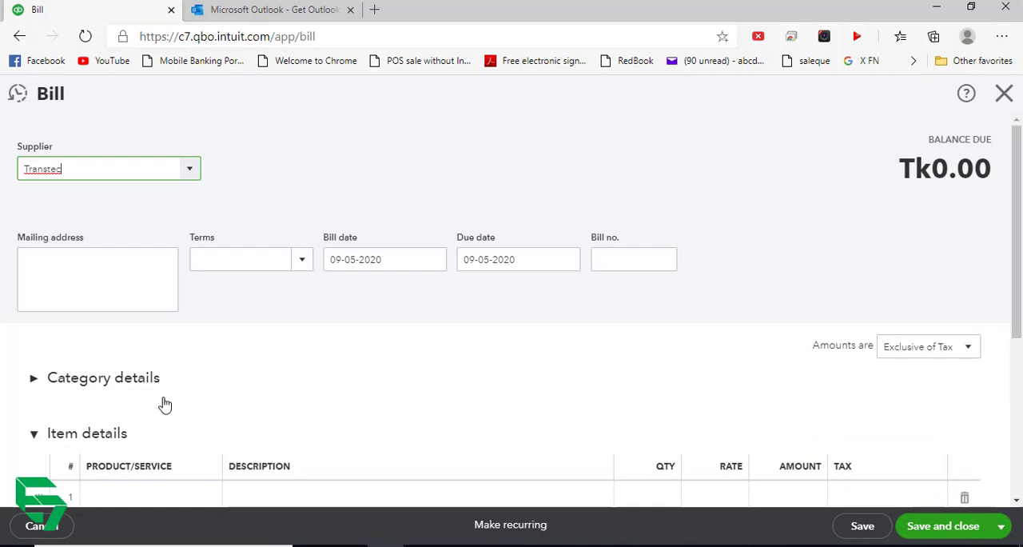
pyautogui.scroll(-3, 171, 372)
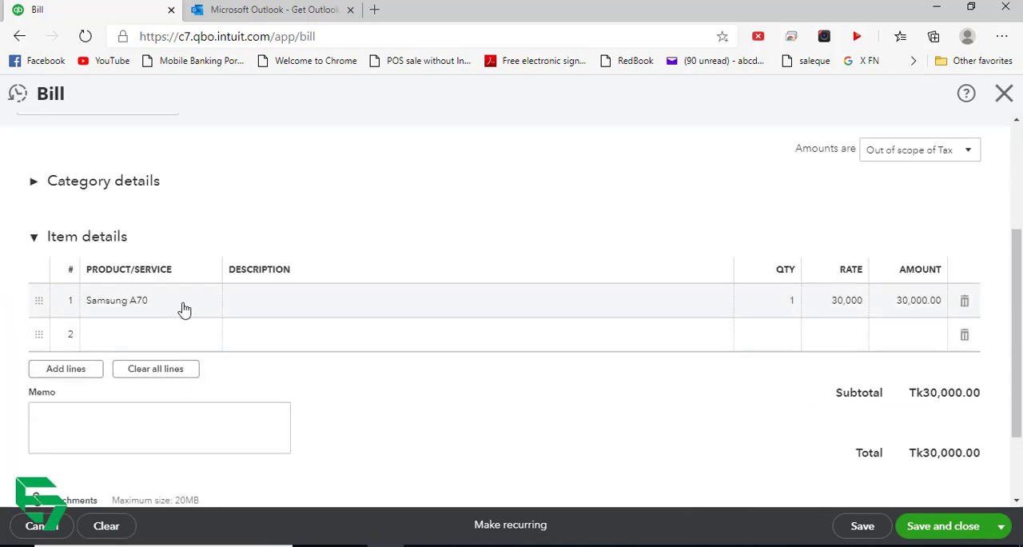
# - Add Samsung A50 as the second item line below the prefilled Samsung A70
pyautogui.click(183, 309)
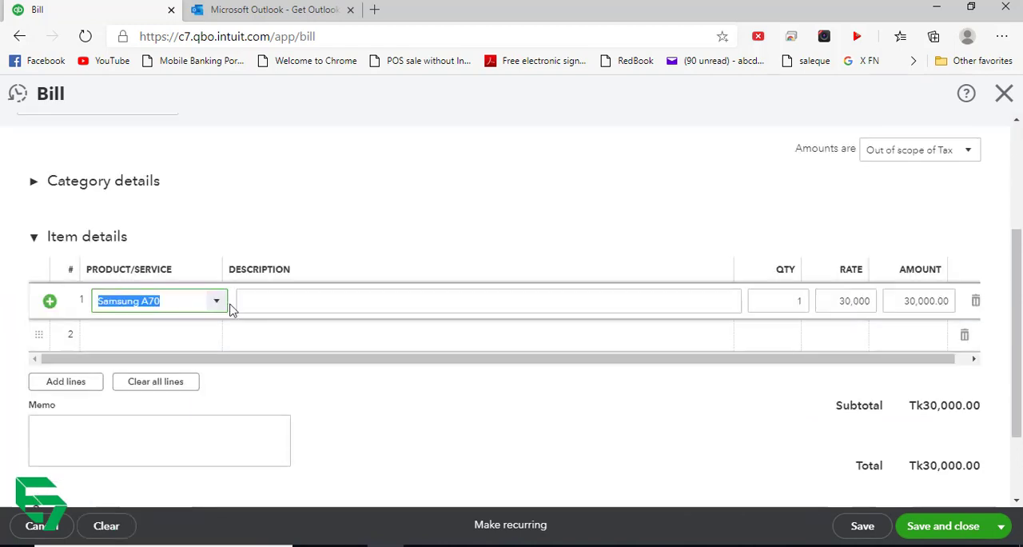
pyautogui.click(168, 336)
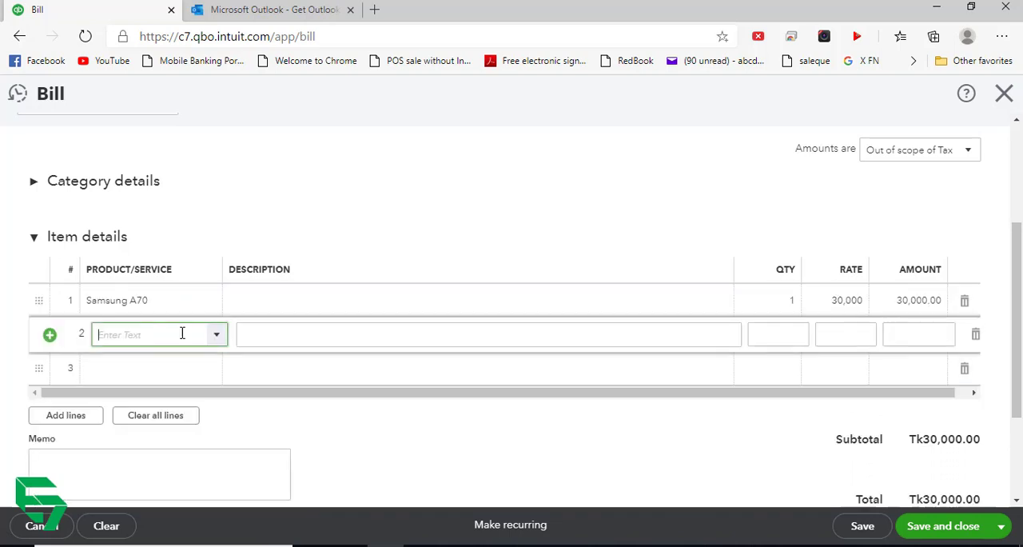
pyautogui.click(217, 336)
pyautogui.click(173, 395)
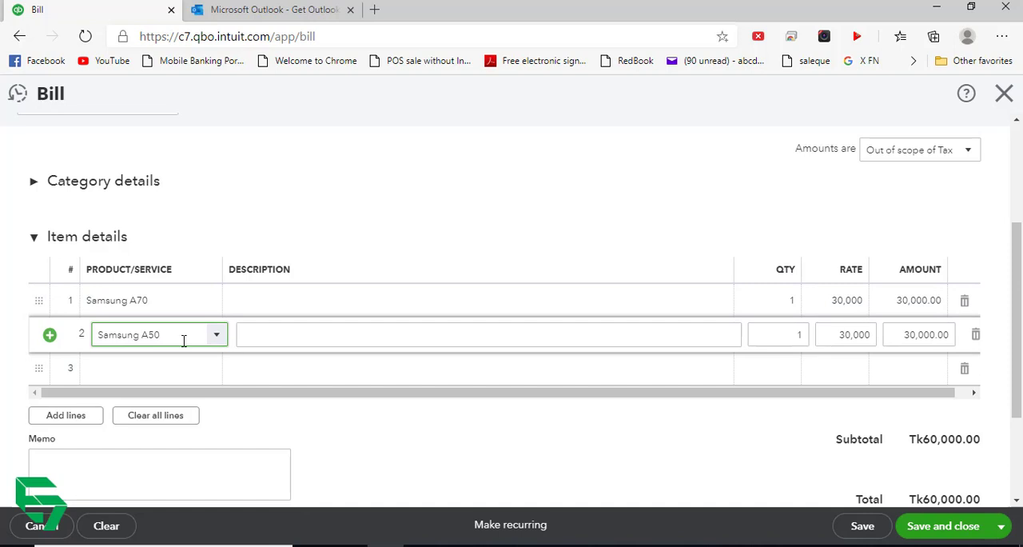
# - Set the bill's amounts to Exclusive of Tax and apply 10% VAT to the Samsung A50 line only
pyautogui.click(967, 151)
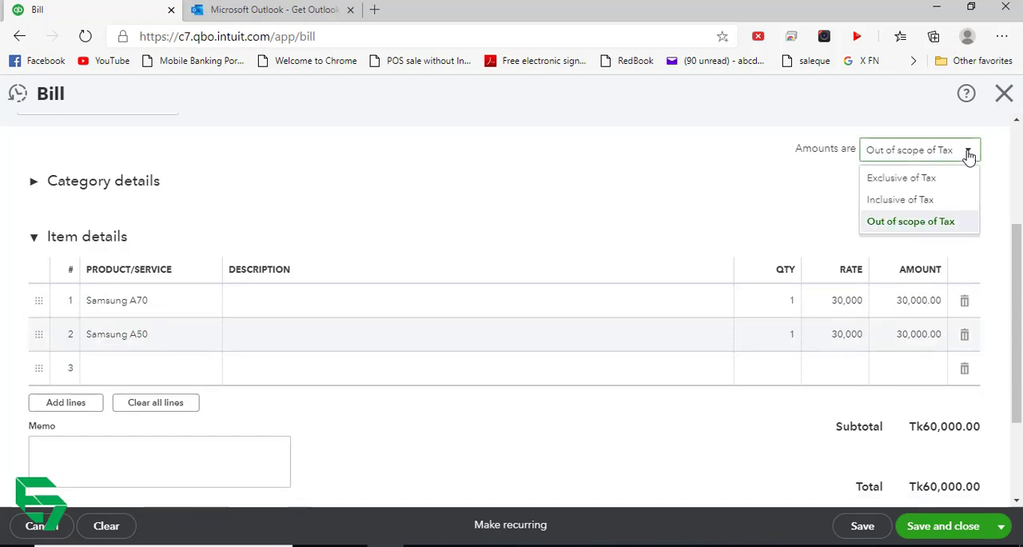
pyautogui.click(919, 178)
pyautogui.click(872, 299)
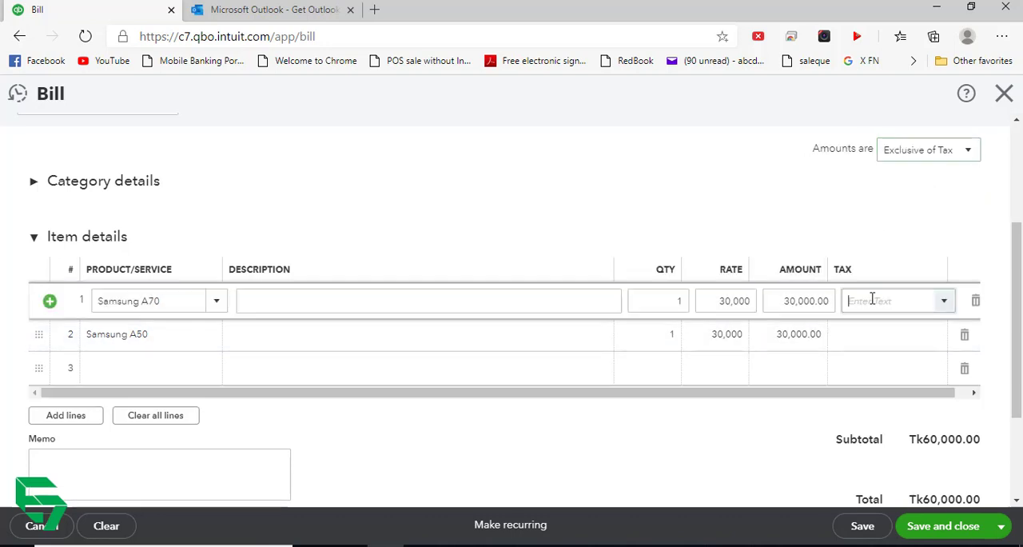
pyautogui.click(863, 340)
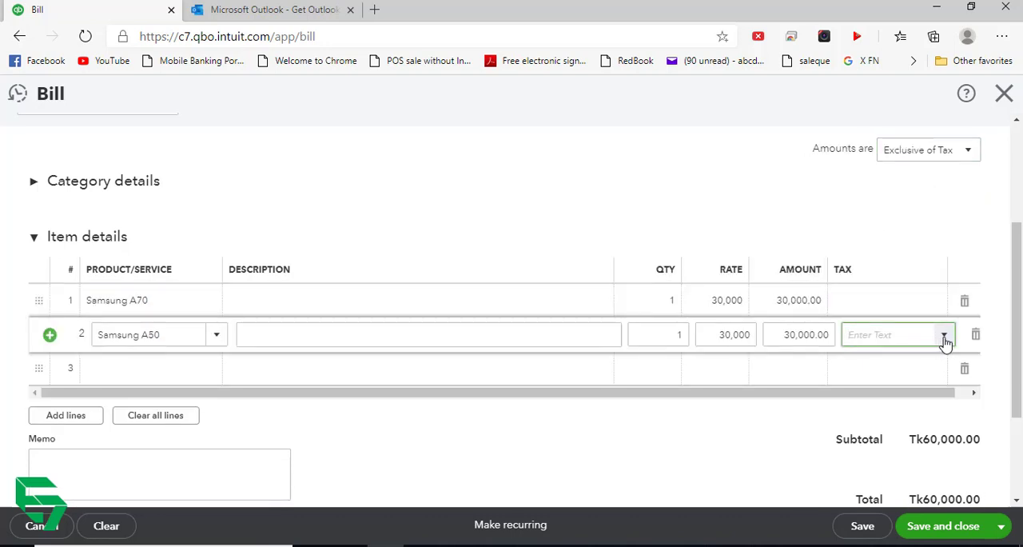
pyautogui.click(945, 342)
pyautogui.click(884, 358)
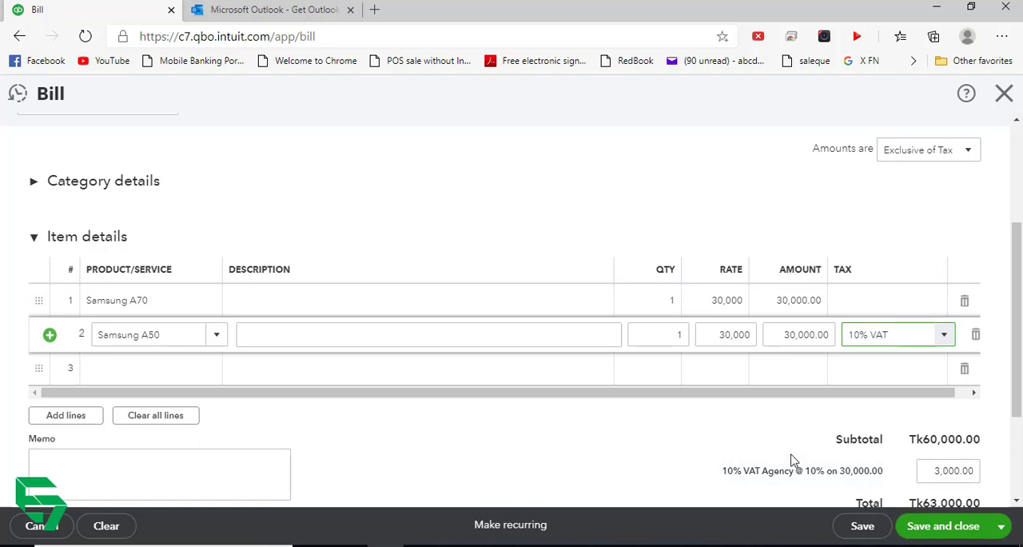
pyautogui.click(791, 461)
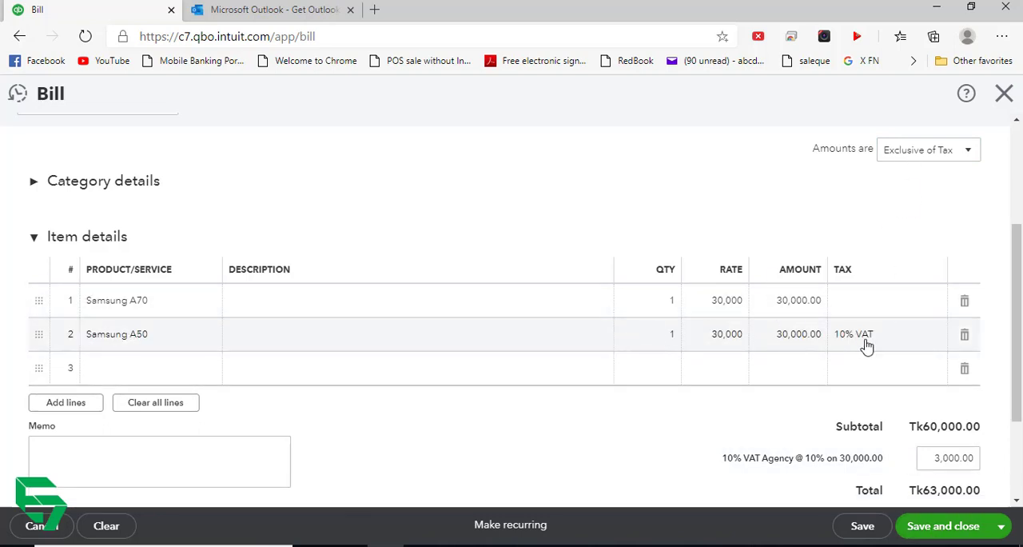
# - Try to save and close the bill with no tax chosen for the Samsung A70 line
pyautogui.click(943, 526)
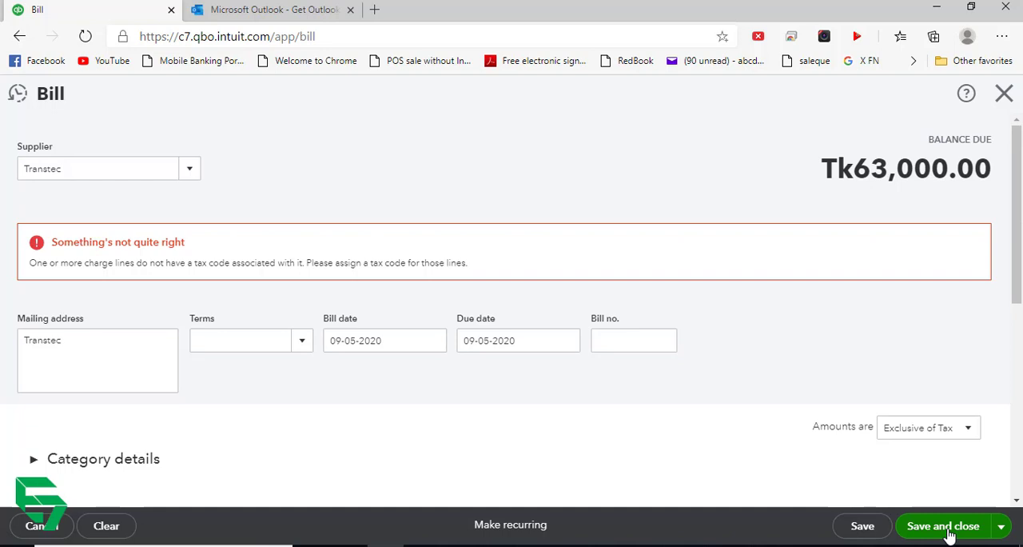
pyautogui.scroll(-5, 618, 376)
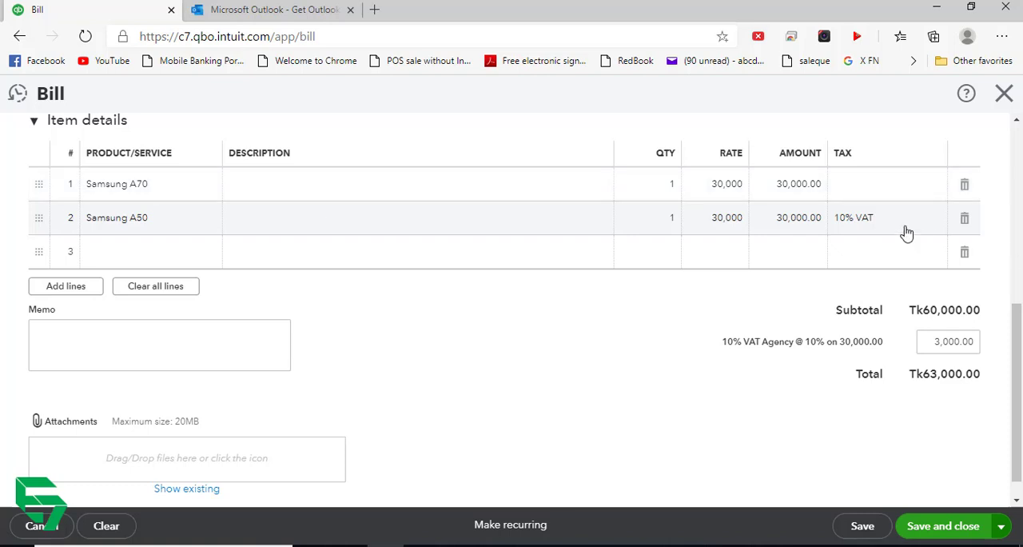
pyautogui.scroll(1, 906, 232)
# - Check the tax choices for the Samsung A70 line and leave the bill without saving
pyautogui.click(919, 289)
pyautogui.click(944, 290)
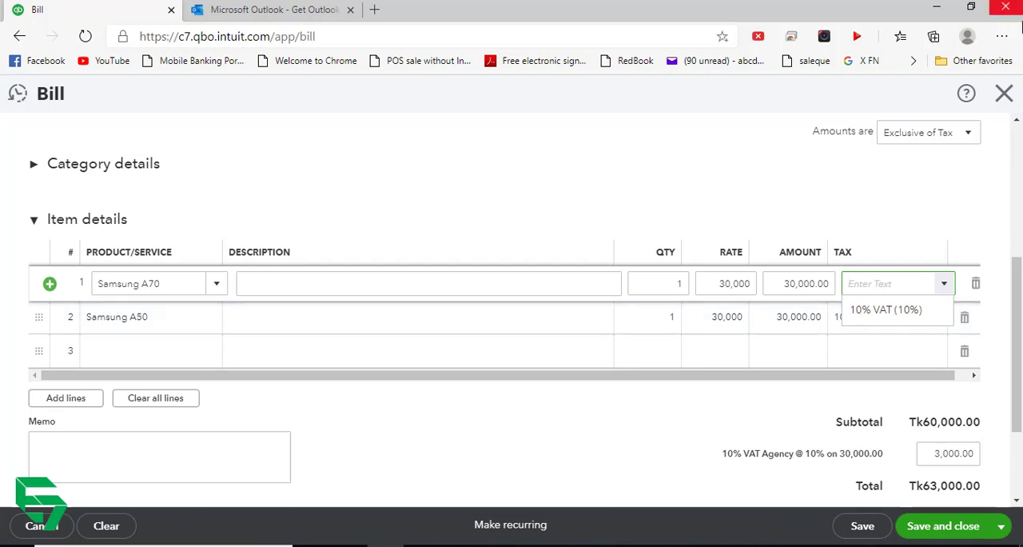
pyautogui.click(1003, 93)
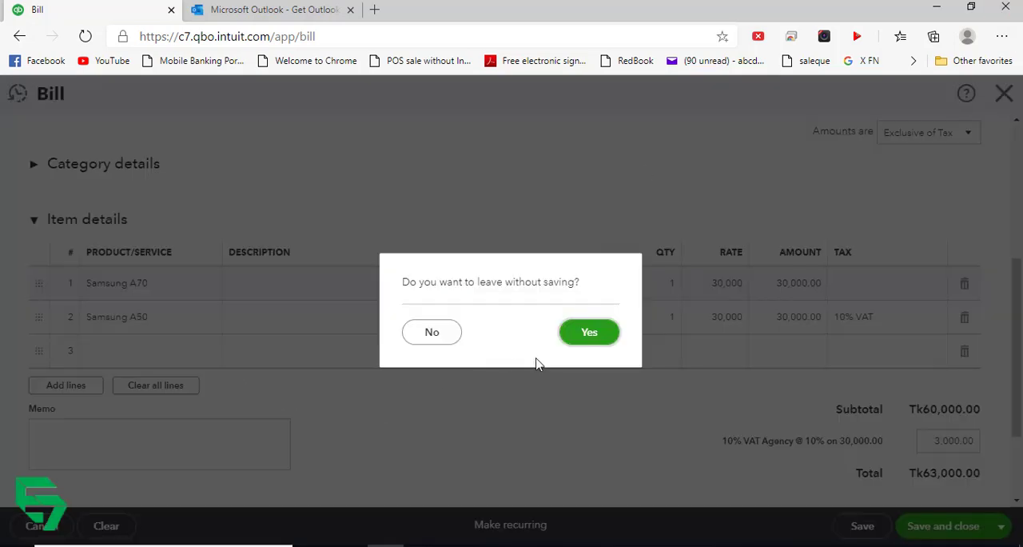
pyautogui.click(596, 342)
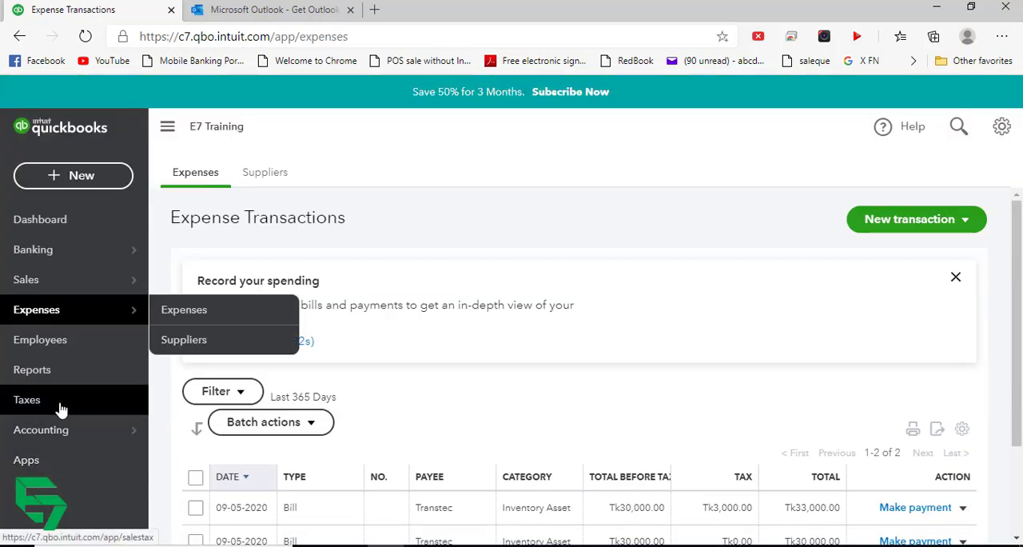
# - Start a new tax rate for the 10% VAT agency and name it 0% VAT
pyautogui.click(62, 409)
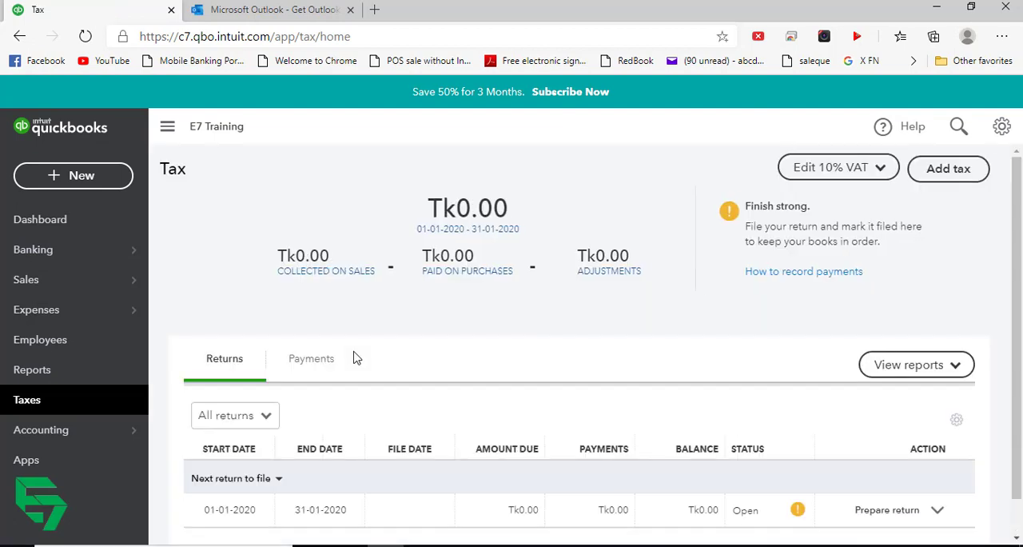
pyautogui.click(946, 172)
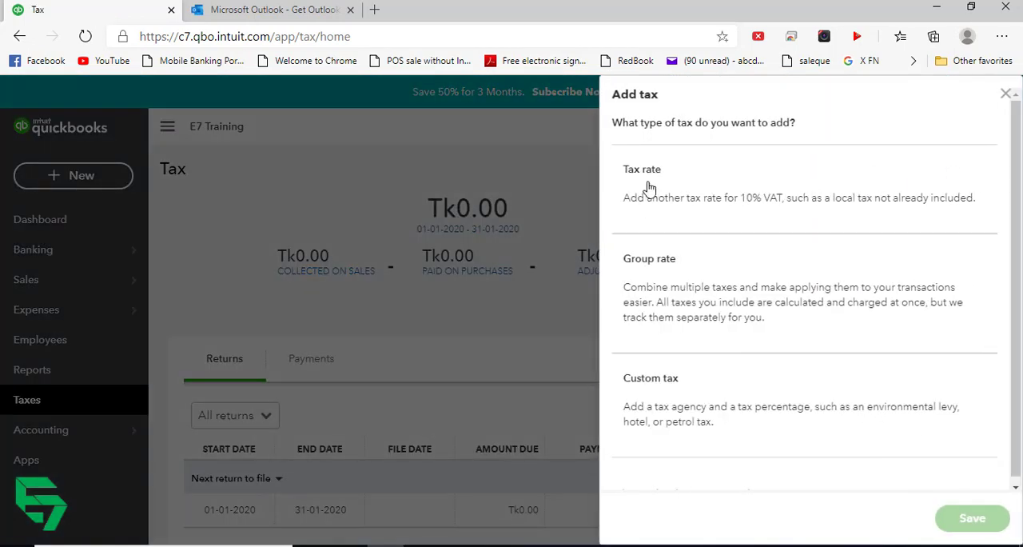
pyautogui.click(667, 184)
pyautogui.click(671, 267)
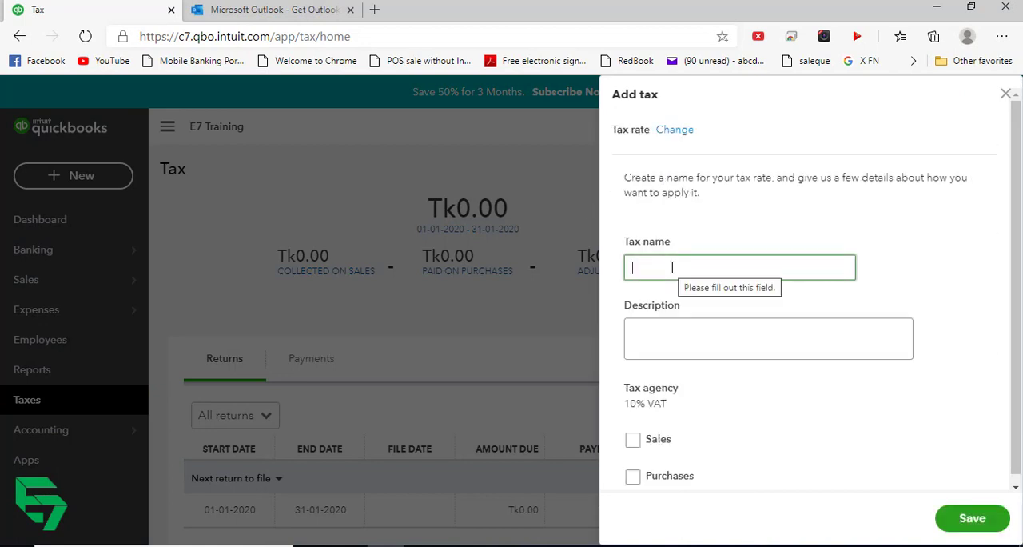
pyautogui.write('0')
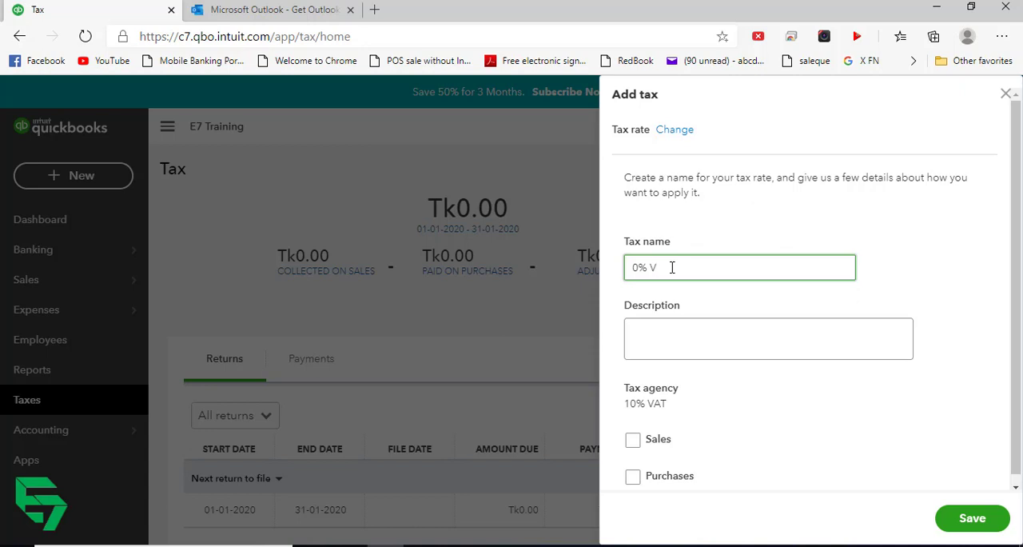
pyautogui.press('Tab')
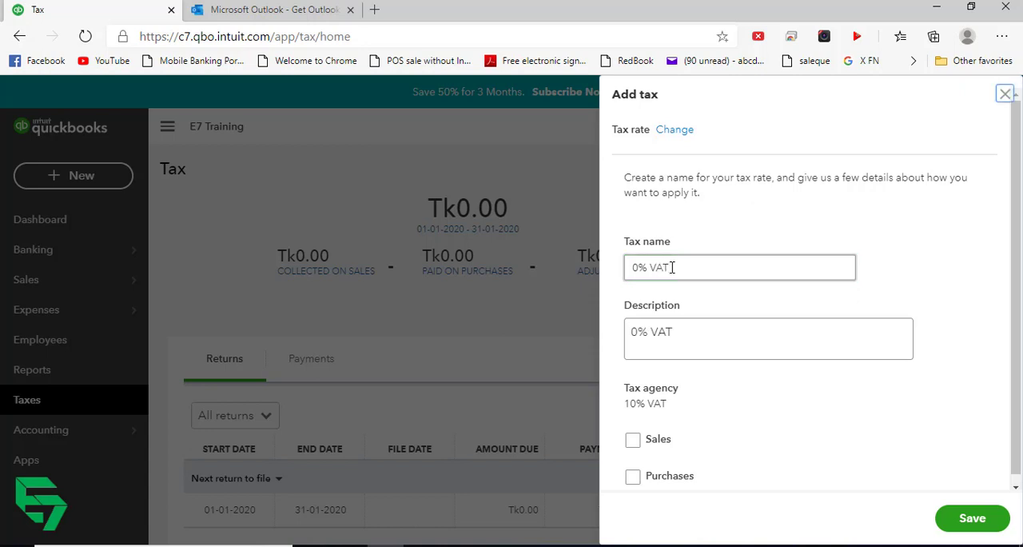
# - Enable sales and purchases at 0% each, with sales return lines Tax collected on sales and Total taxable sales in period
pyautogui.scroll(-1, 728, 407)
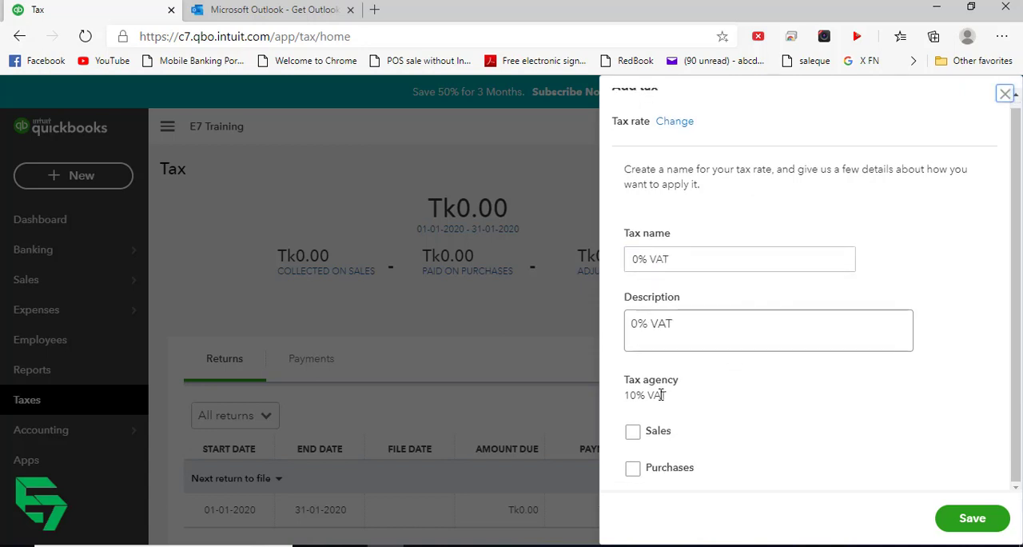
pyautogui.click(632, 432)
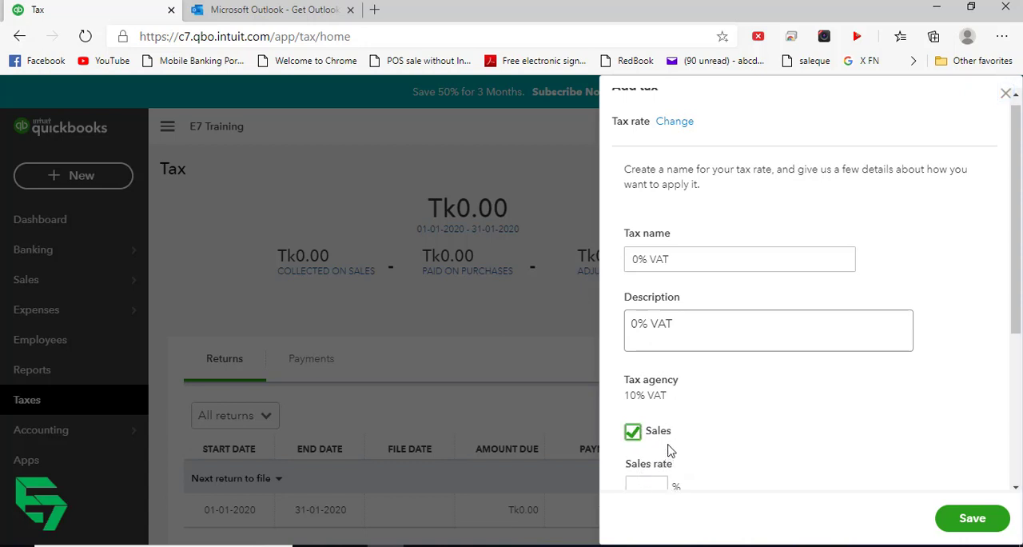
pyautogui.scroll(-3, 670, 451)
pyautogui.click(647, 286)
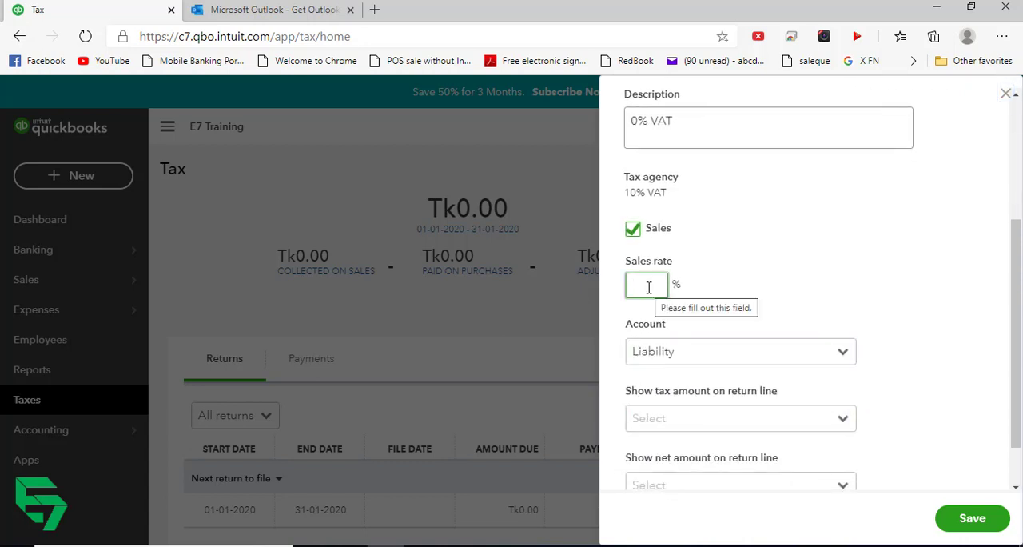
pyautogui.write('0')
pyautogui.press('Tab')
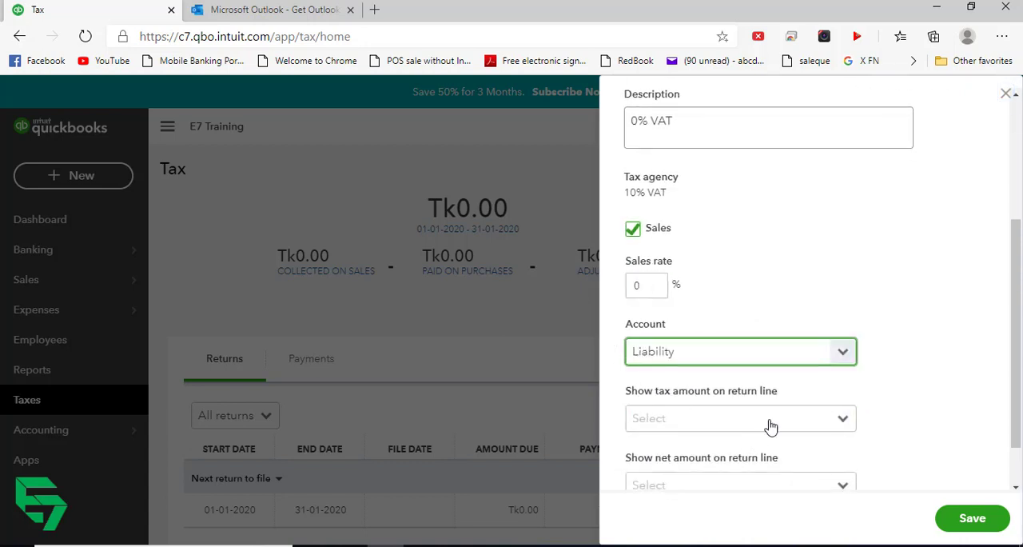
pyautogui.scroll(-1, 823, 399)
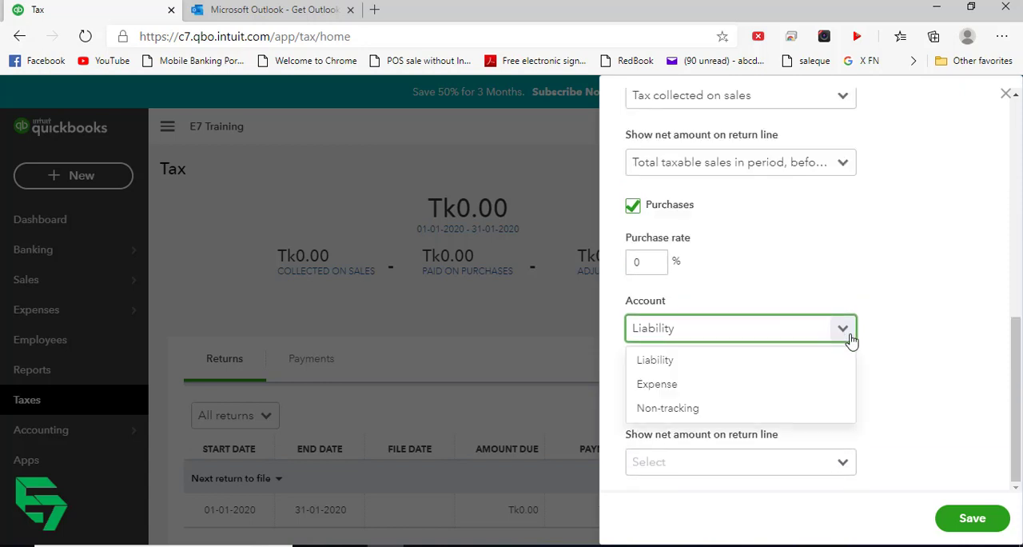
pyautogui.click(850, 338)
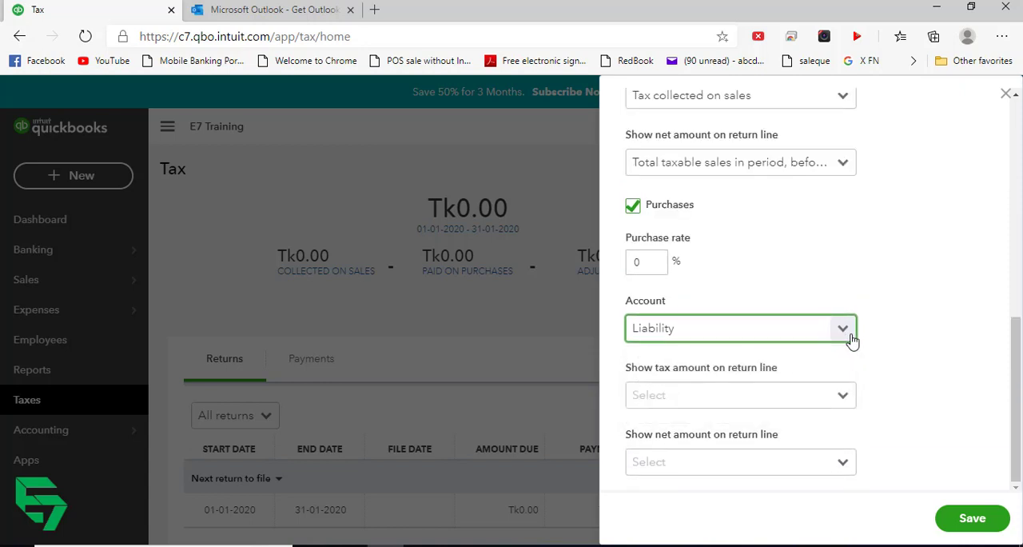
# - Set the purchase return lines to Tax reclaimable on purchases and Total taxable purchases in period, before tax, and save the rate
pyautogui.click(839, 405)
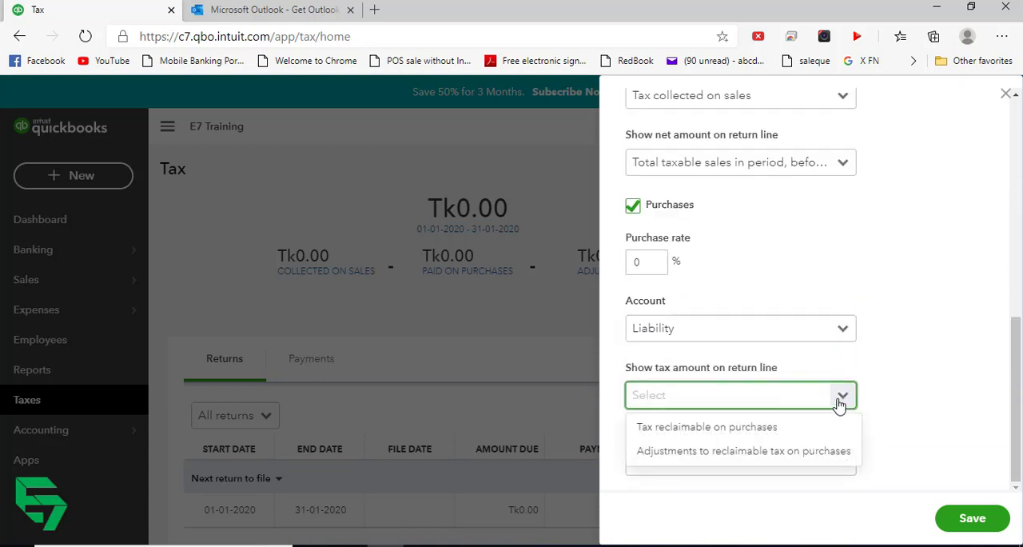
pyautogui.click(771, 428)
pyautogui.click(839, 460)
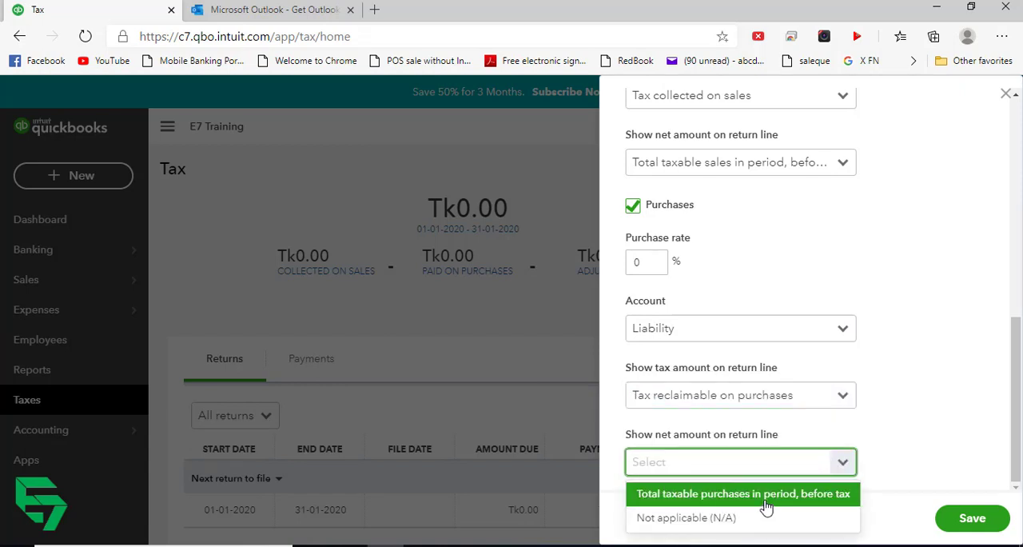
pyautogui.click(765, 496)
pyautogui.click(961, 519)
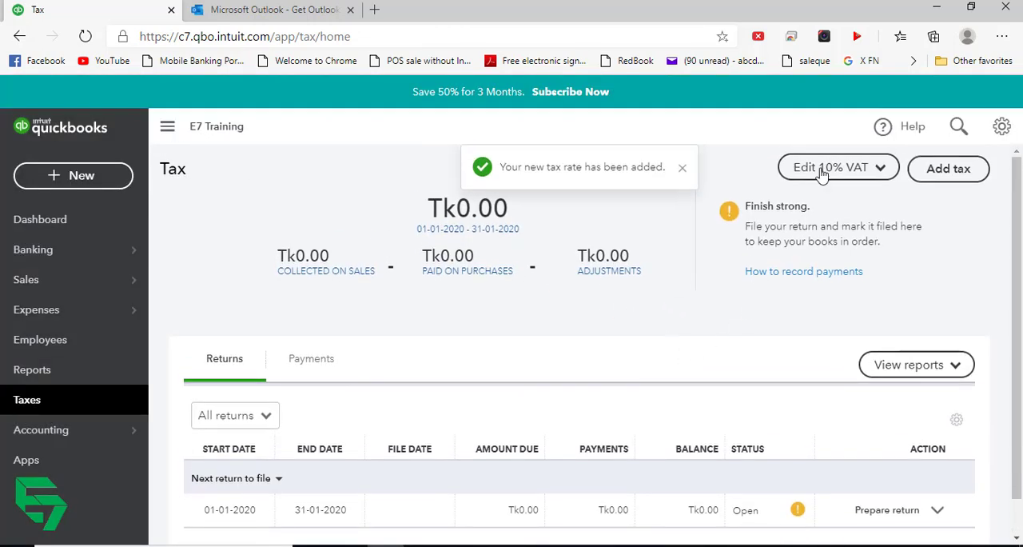
# - Open the list of rates under the 10% VAT agency to check the existing tax rates
pyautogui.click(879, 169)
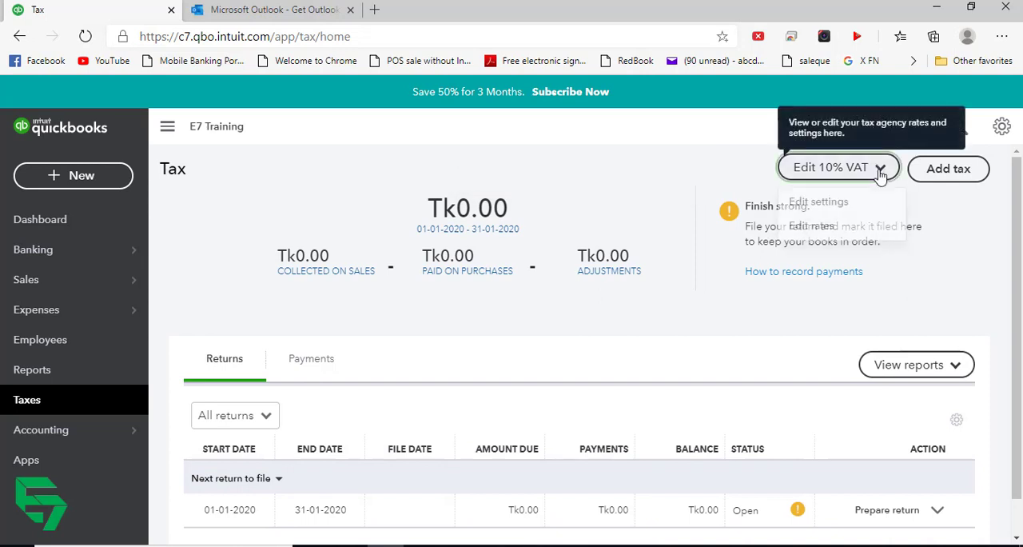
pyautogui.click(616, 153)
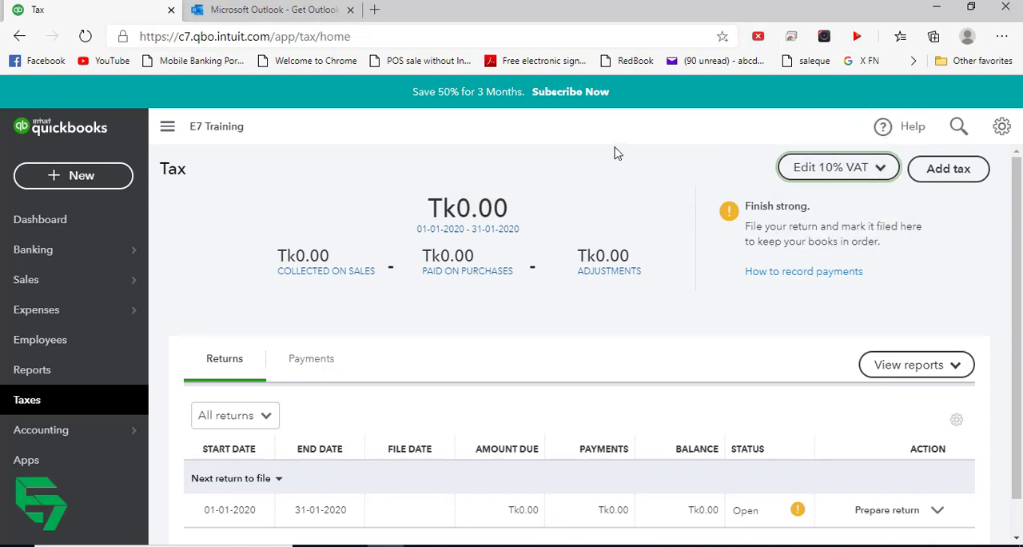
pyautogui.click(885, 170)
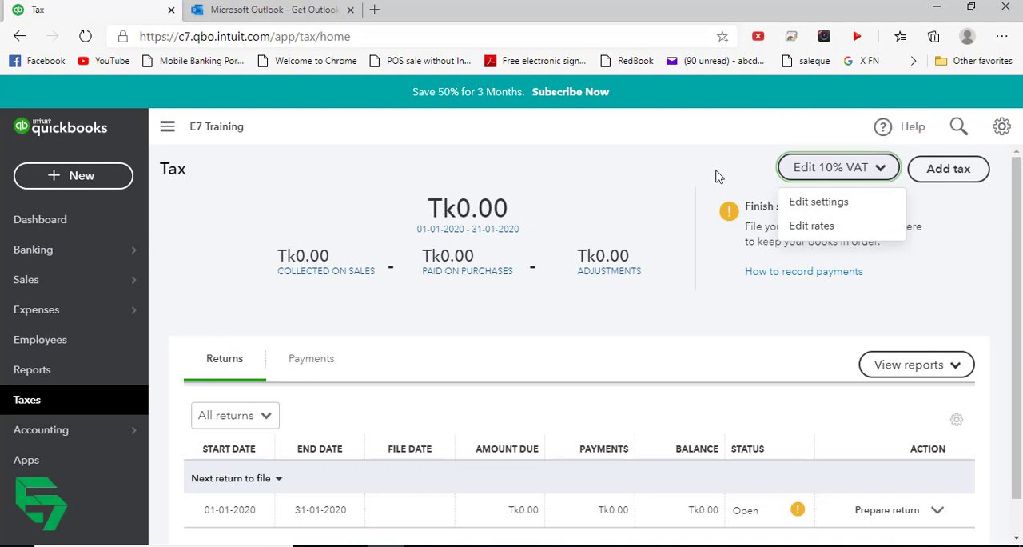
pyautogui.click(815, 226)
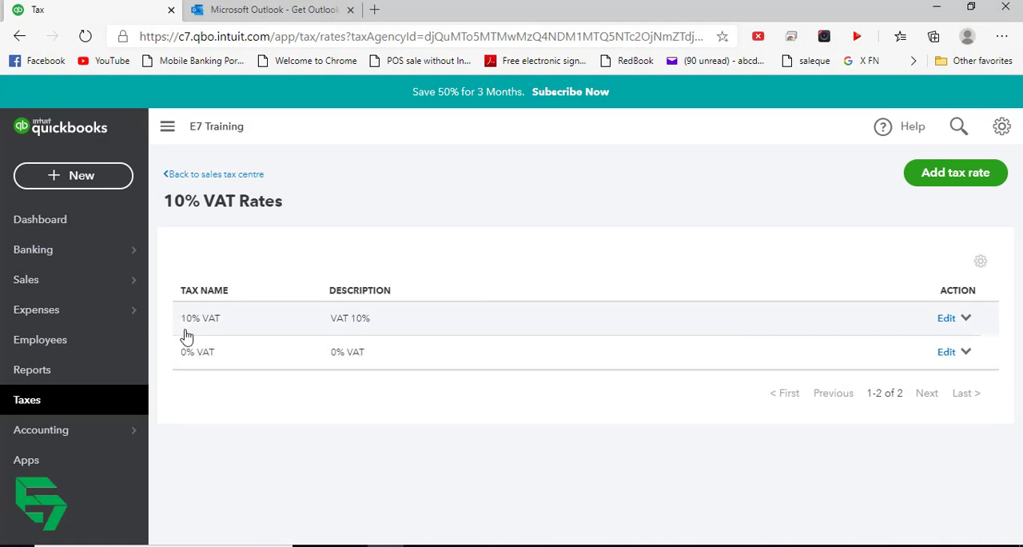
# - Create a new supplier bill and choose Transtec as the supplier
pyautogui.click(101, 175)
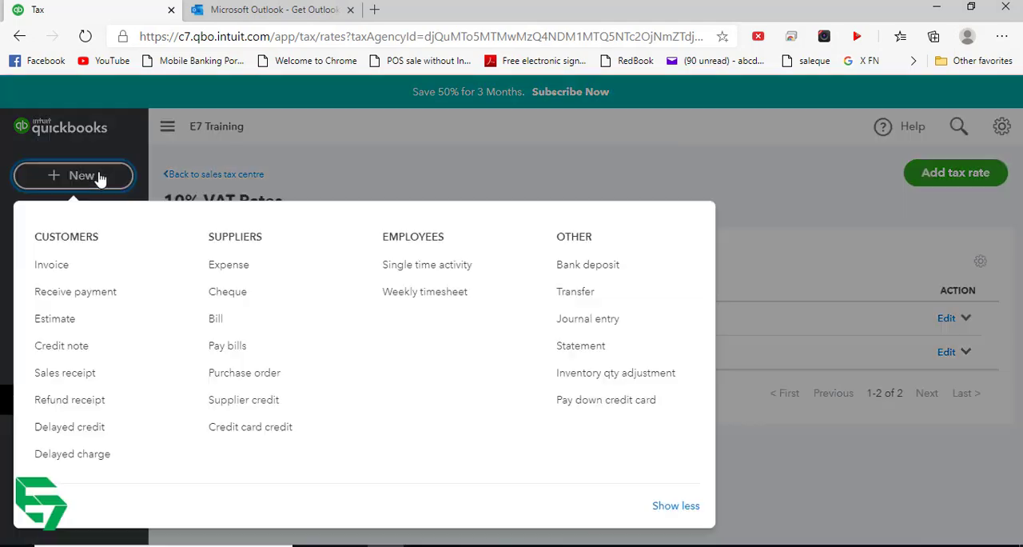
pyautogui.click(244, 326)
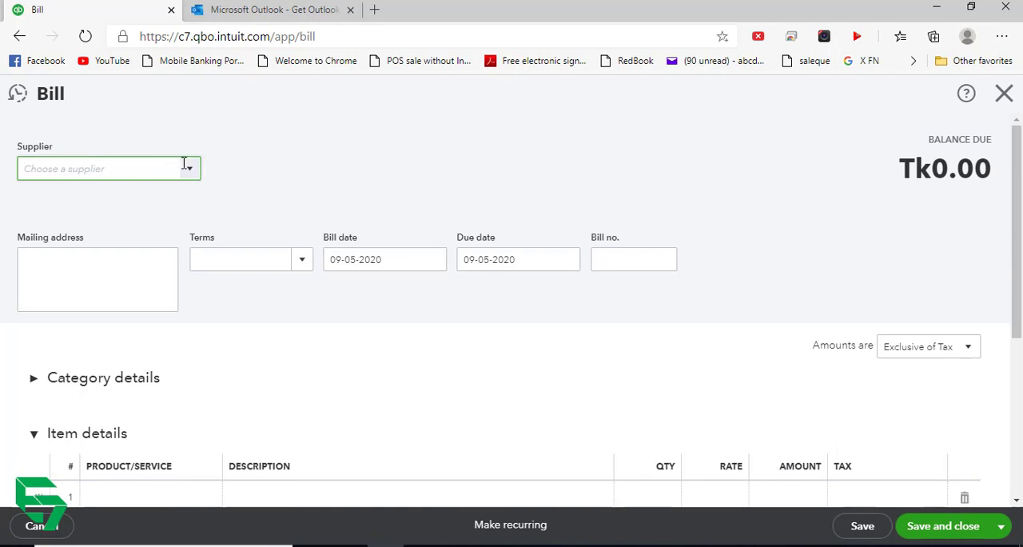
pyautogui.click(191, 168)
pyautogui.click(106, 229)
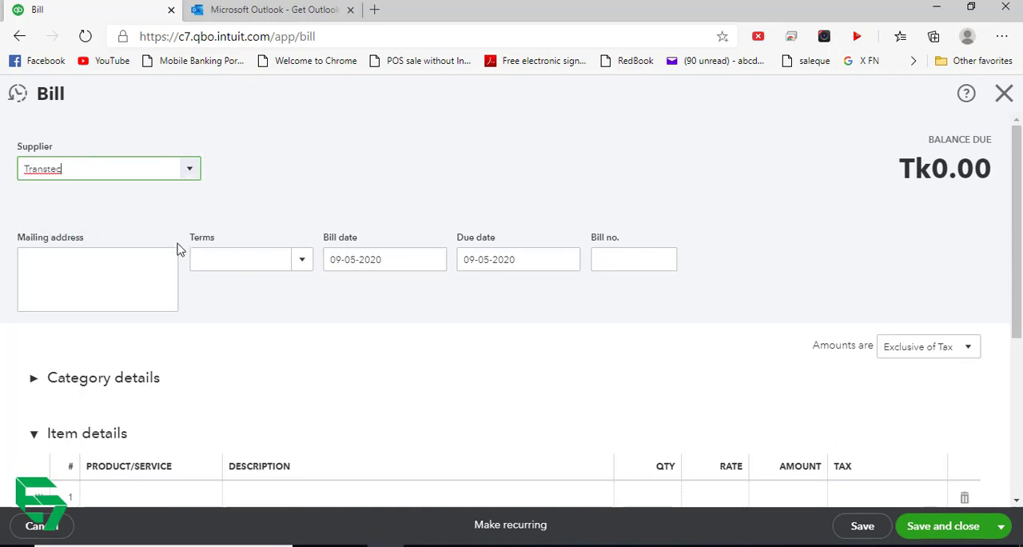
# - Set the bill amounts to Inclusive of Tax and apply 0% VAT to the Samsung A70 line
pyautogui.scroll(-5, 189, 251)
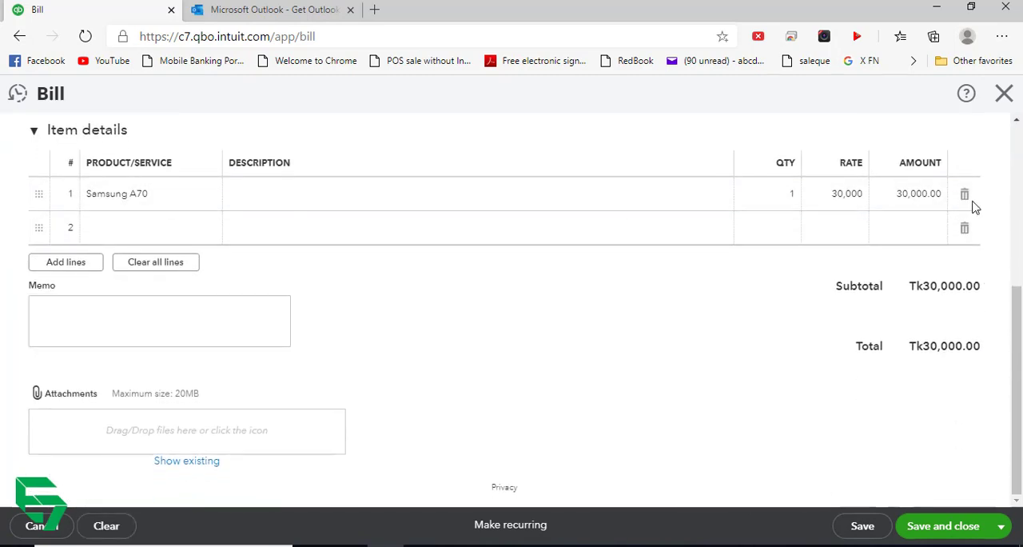
pyautogui.scroll(2, 903, 132)
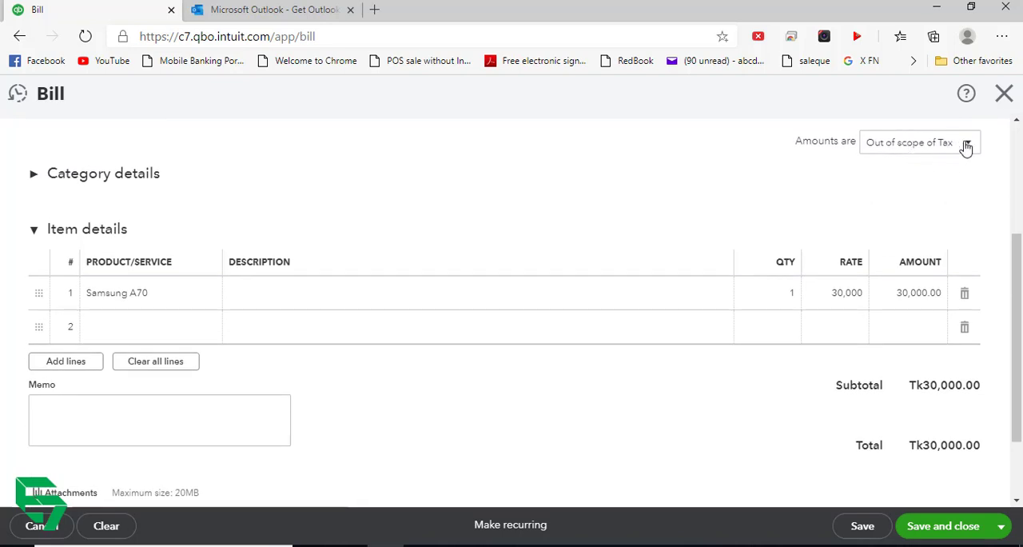
pyautogui.click(963, 144)
pyautogui.click(932, 193)
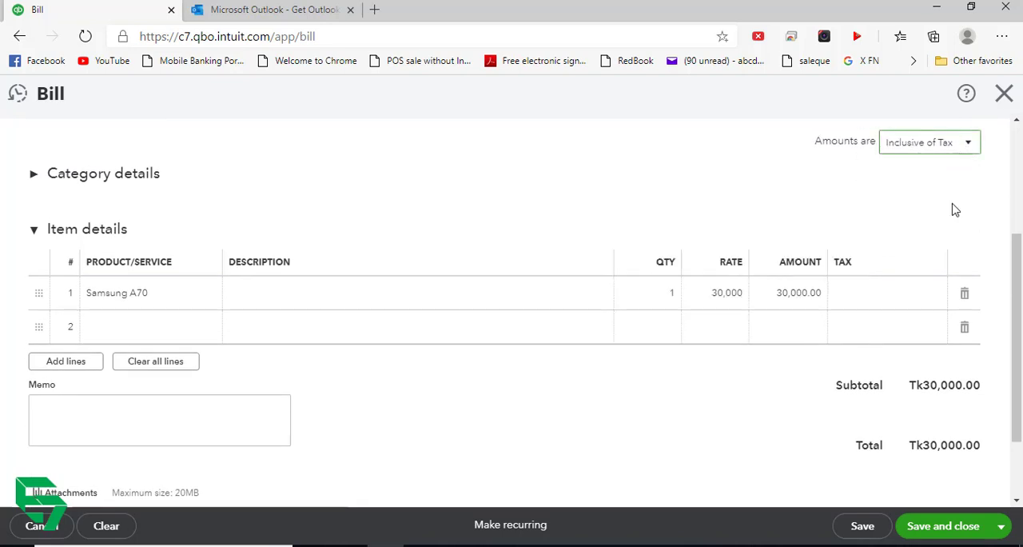
pyautogui.click(916, 279)
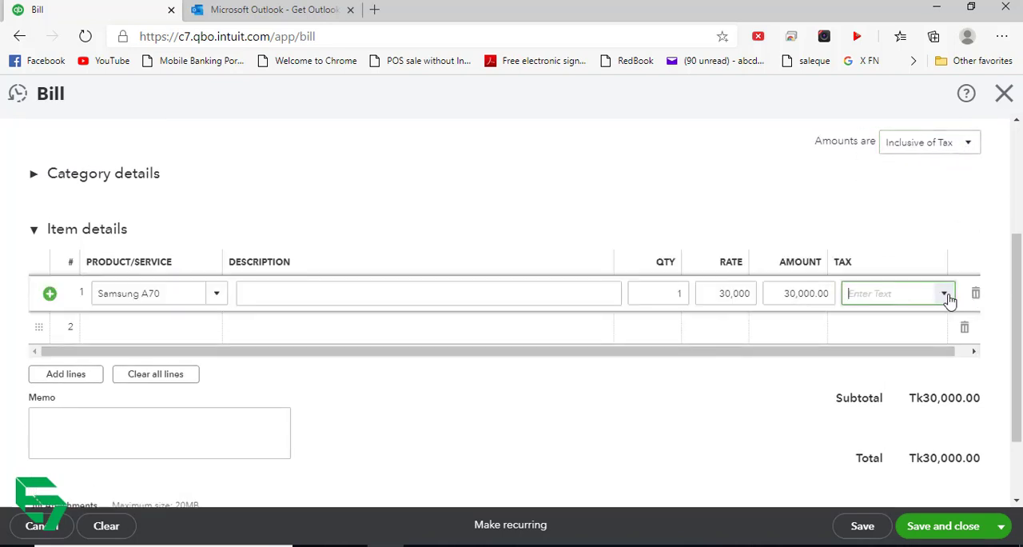
pyautogui.click(945, 296)
pyautogui.click(902, 355)
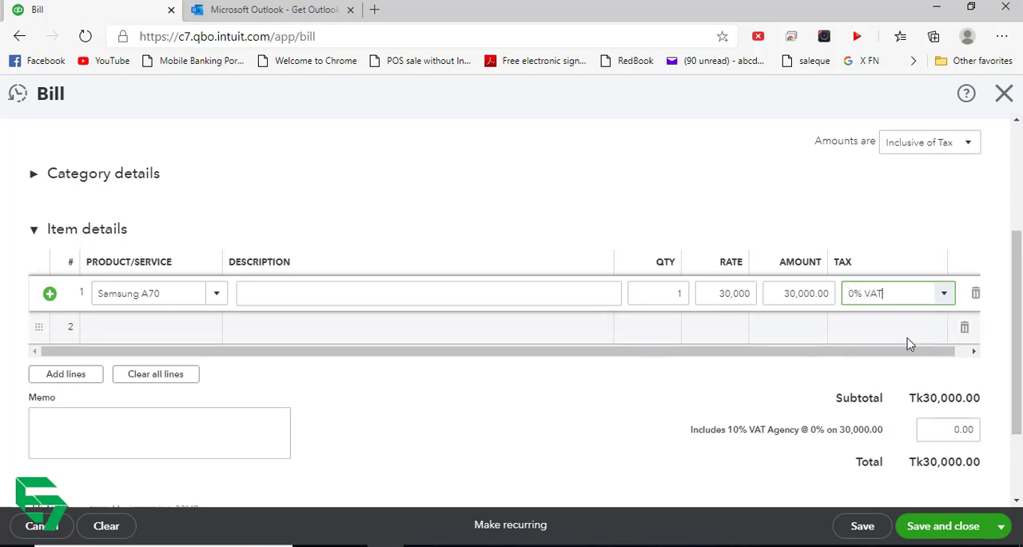
# - Add Samsung A50 as the second item on the bill, review the VAT breakdown, and save and close the bill
pyautogui.click(210, 334)
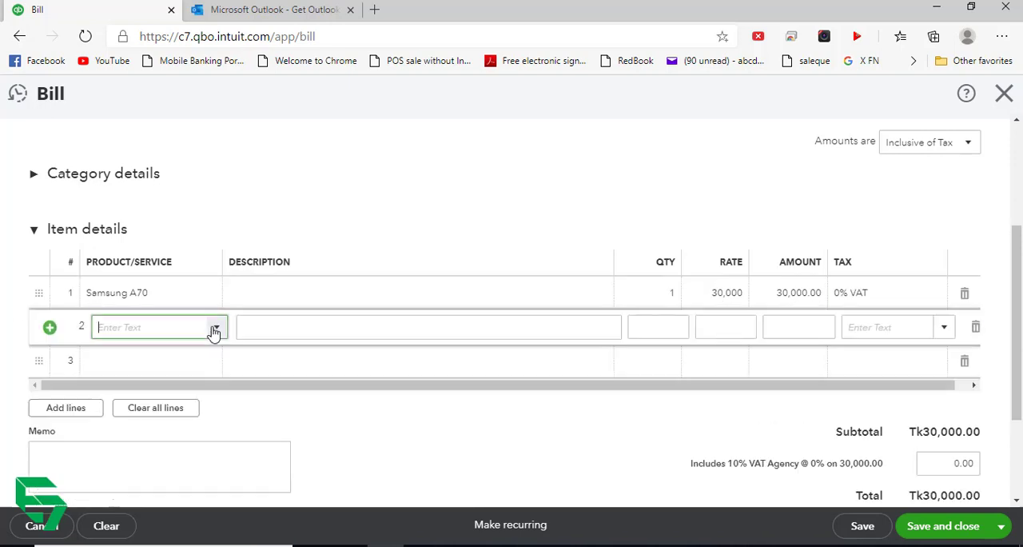
pyautogui.click(166, 393)
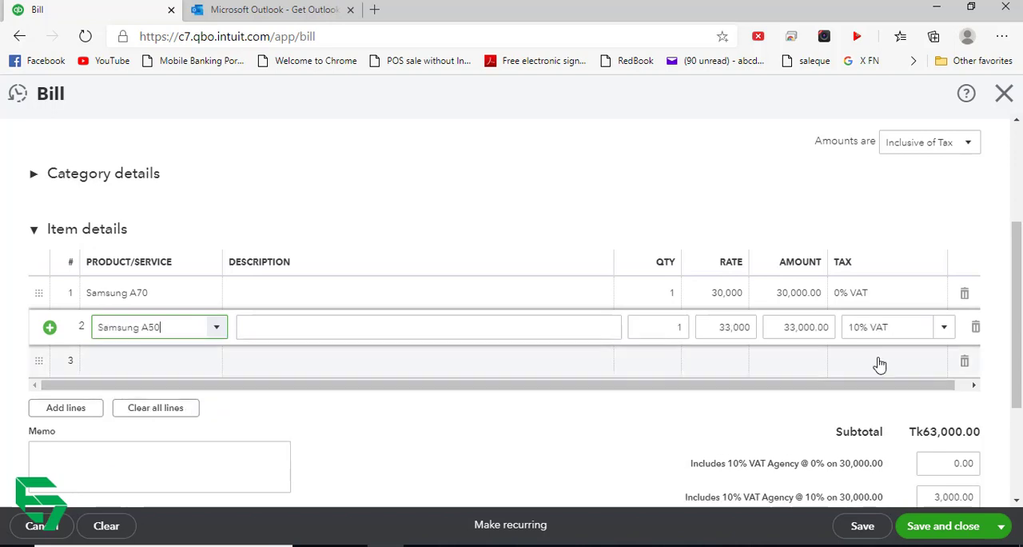
pyautogui.click(902, 230)
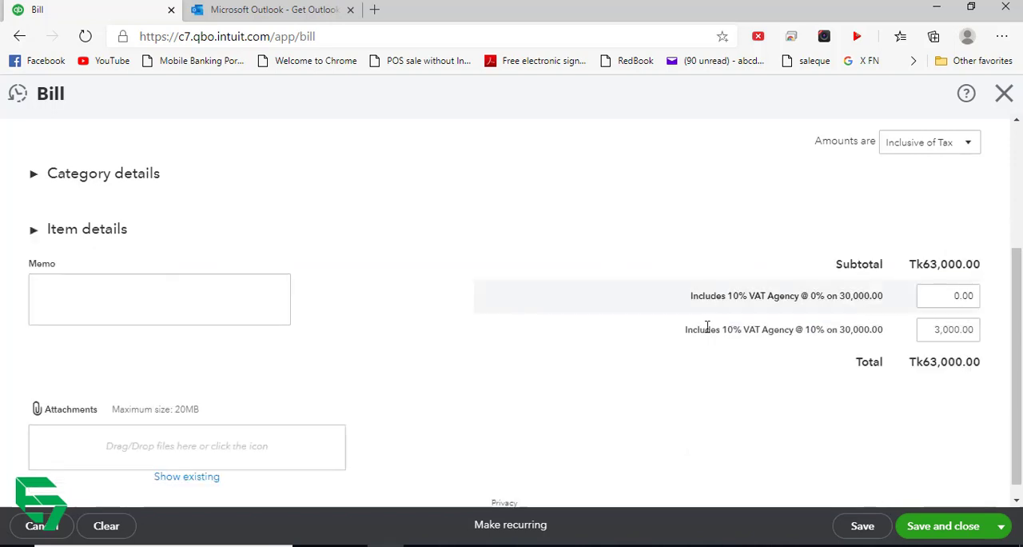
pyautogui.scroll(3, 563, 322)
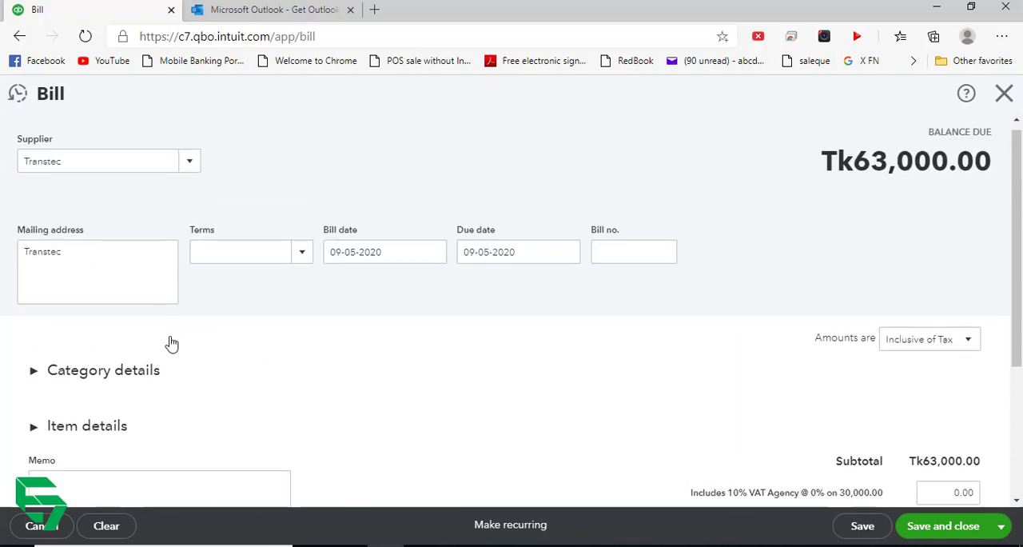
pyautogui.click(39, 426)
pyautogui.scroll(-2, 453, 339)
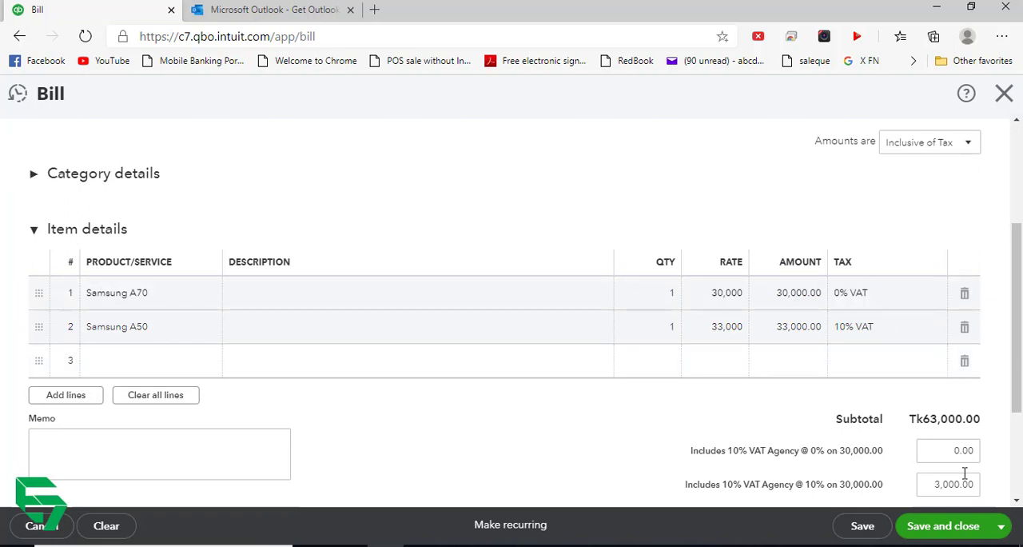
pyautogui.click(941, 526)
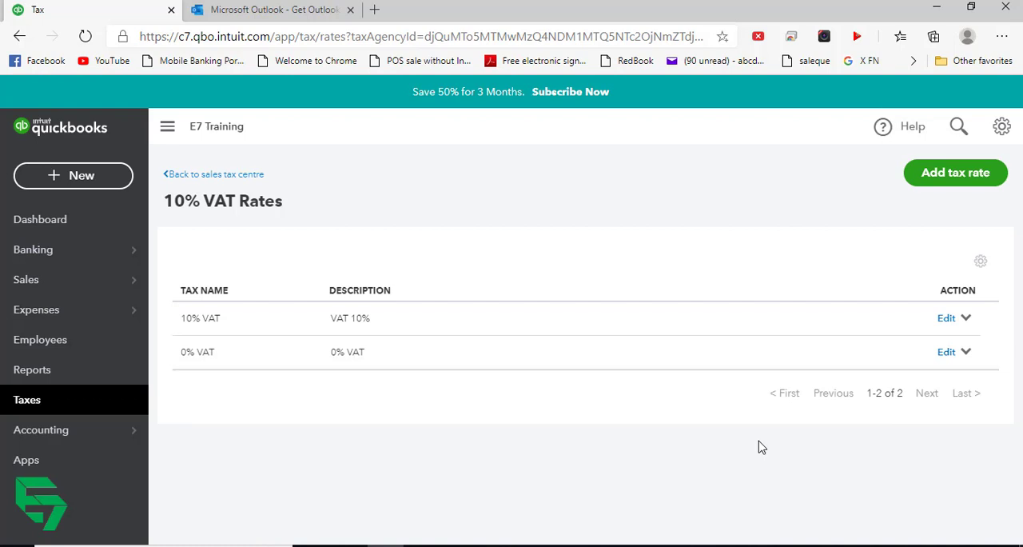
# - View the Products and Services list and the open return in the tax centre
pyautogui.click(951, 177)
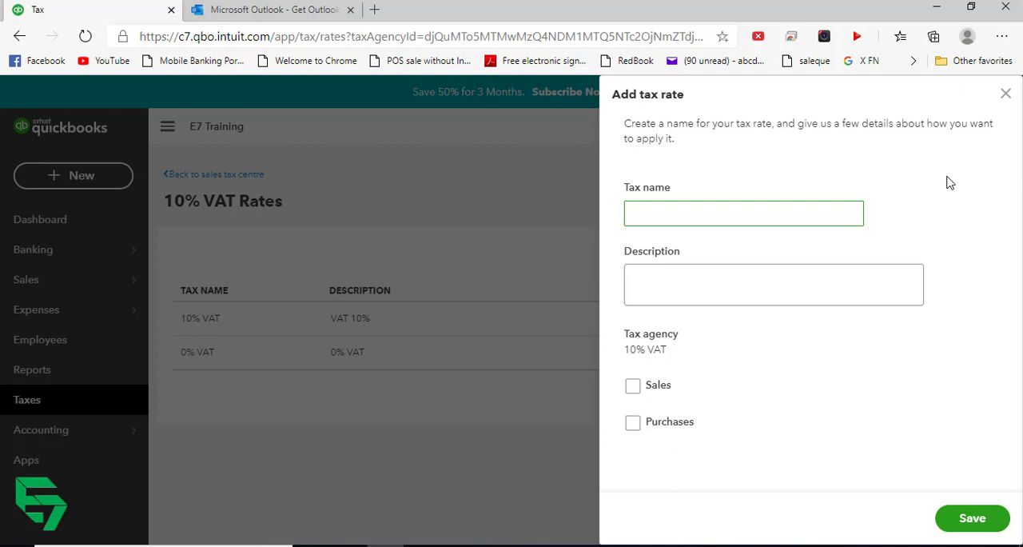
pyautogui.click(1006, 94)
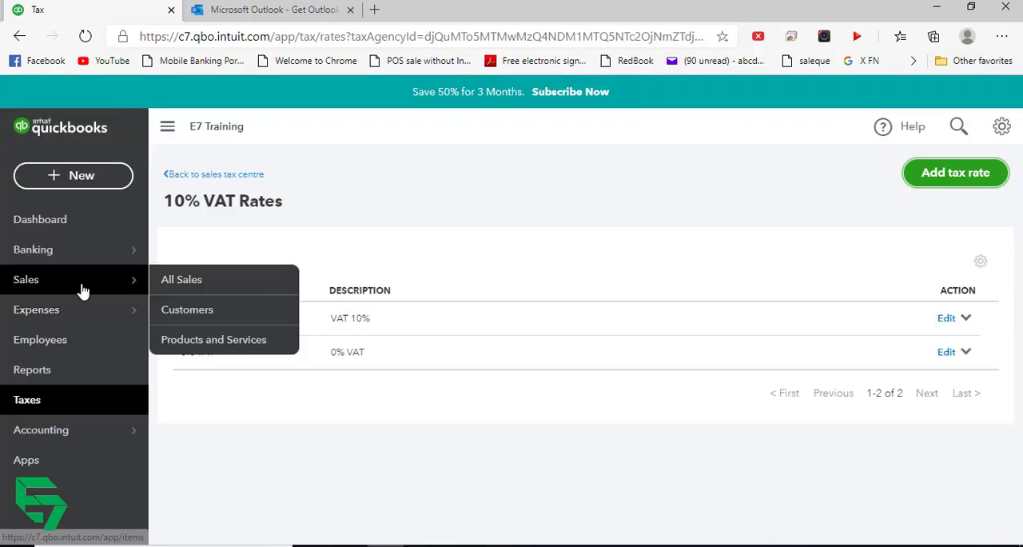
pyautogui.click(82, 286)
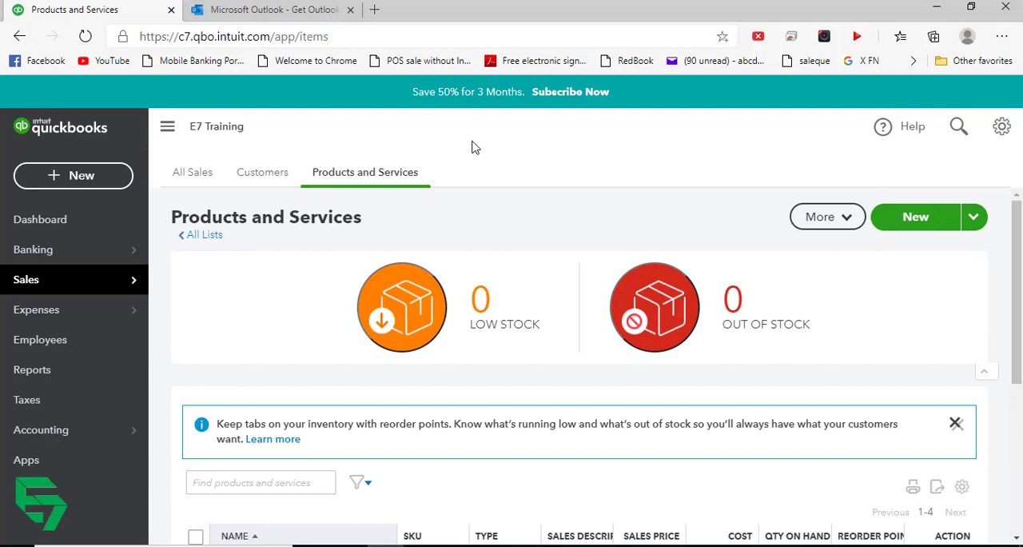
pyautogui.moveTo(58, 424)
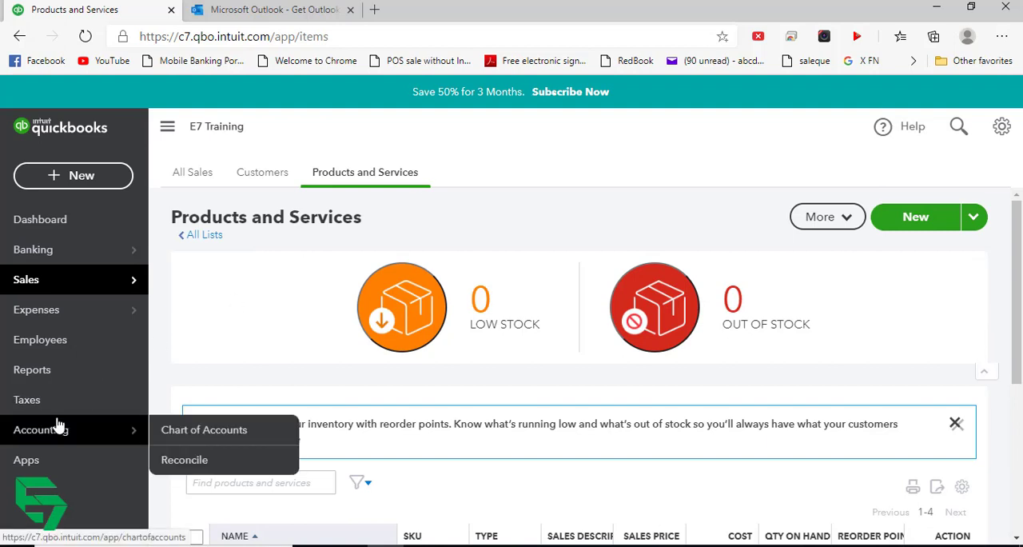
pyautogui.click(59, 405)
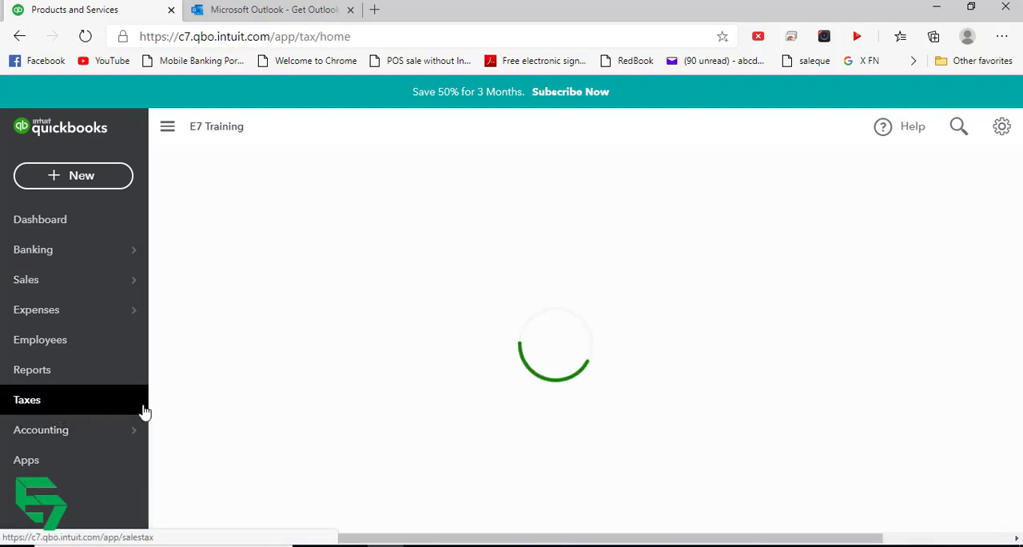
pyautogui.scroll(-1, 351, 392)
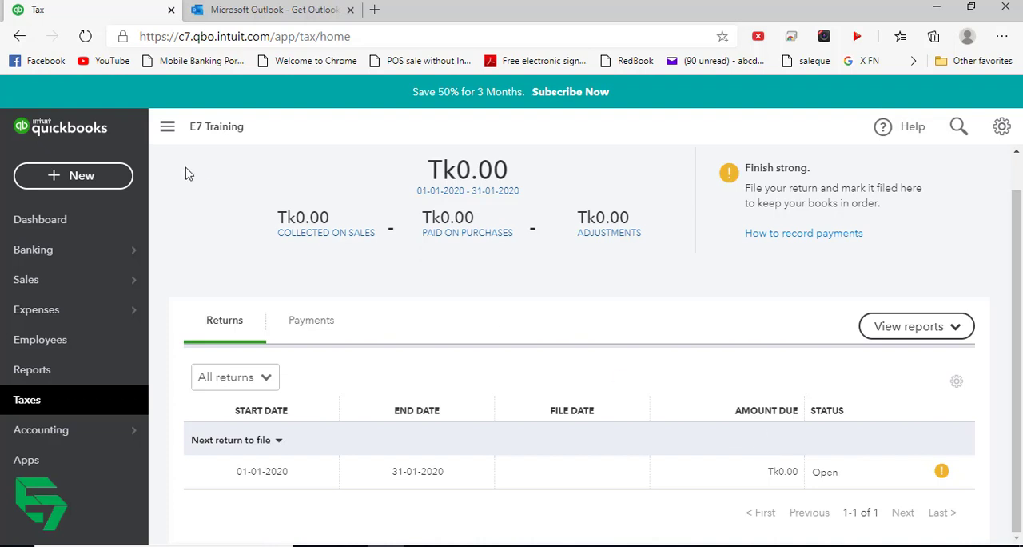
# - Create a new invoice, dismiss the guided tour offer, and add a new customer by entering the customer's full name
pyautogui.click(84, 185)
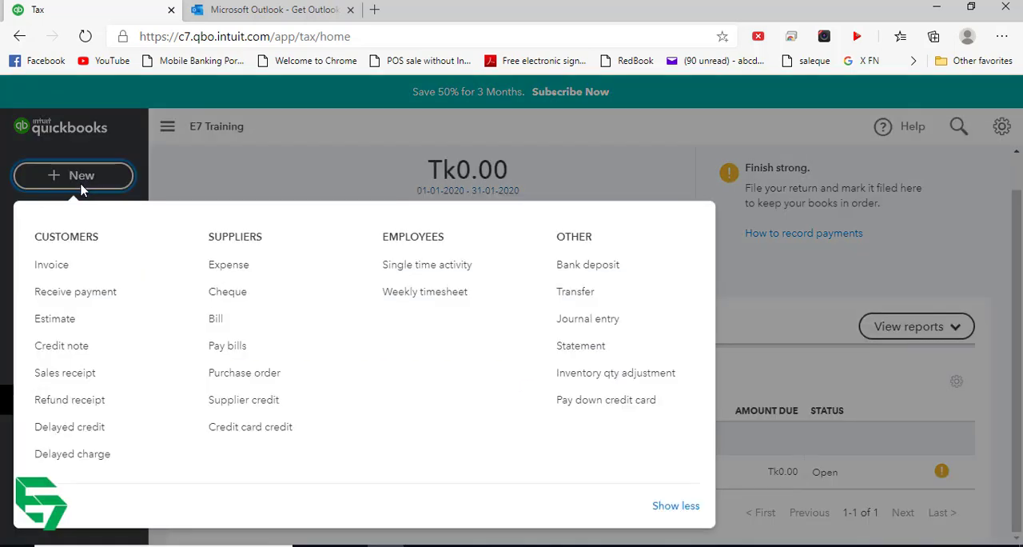
pyautogui.click(52, 267)
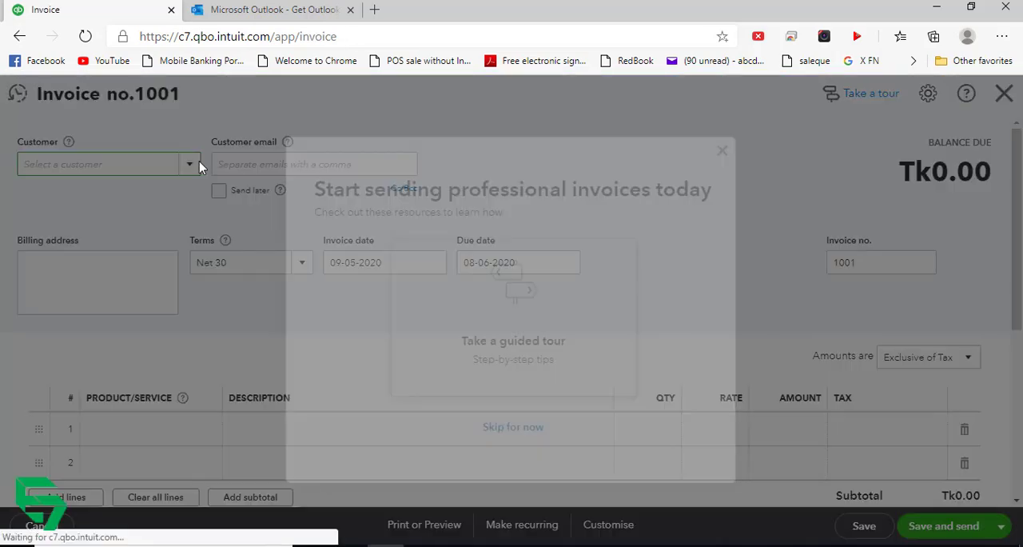
pyautogui.click(721, 151)
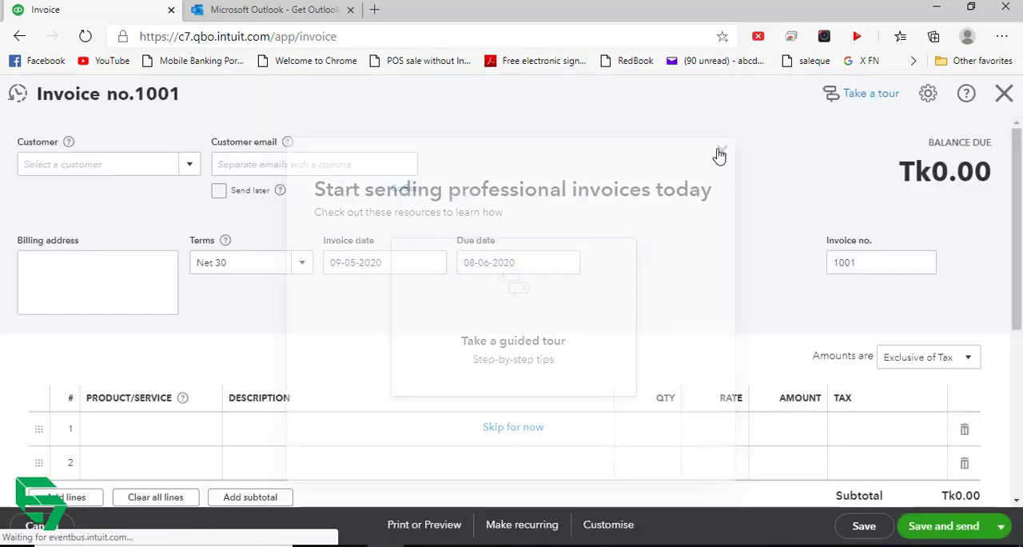
pyautogui.click(189, 164)
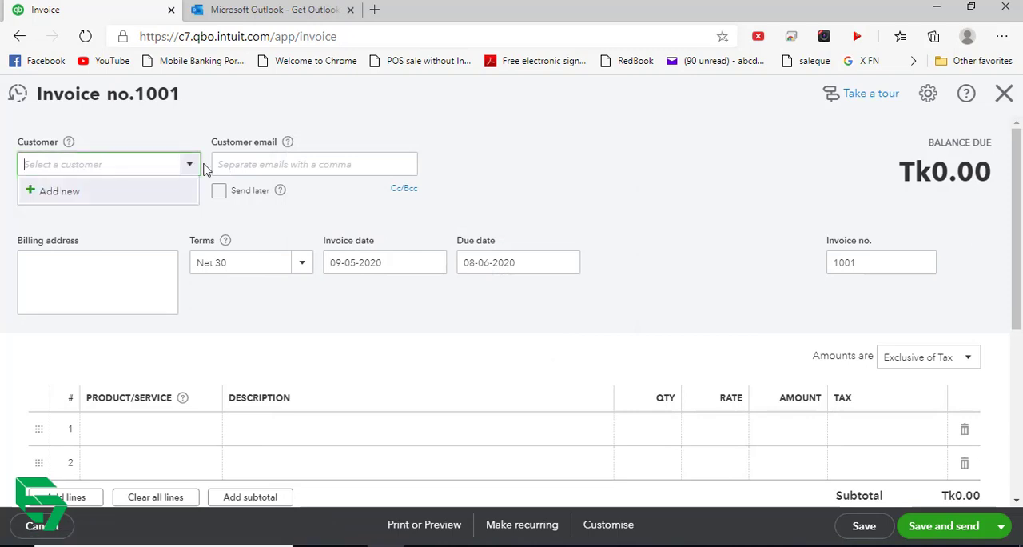
pyautogui.click(79, 200)
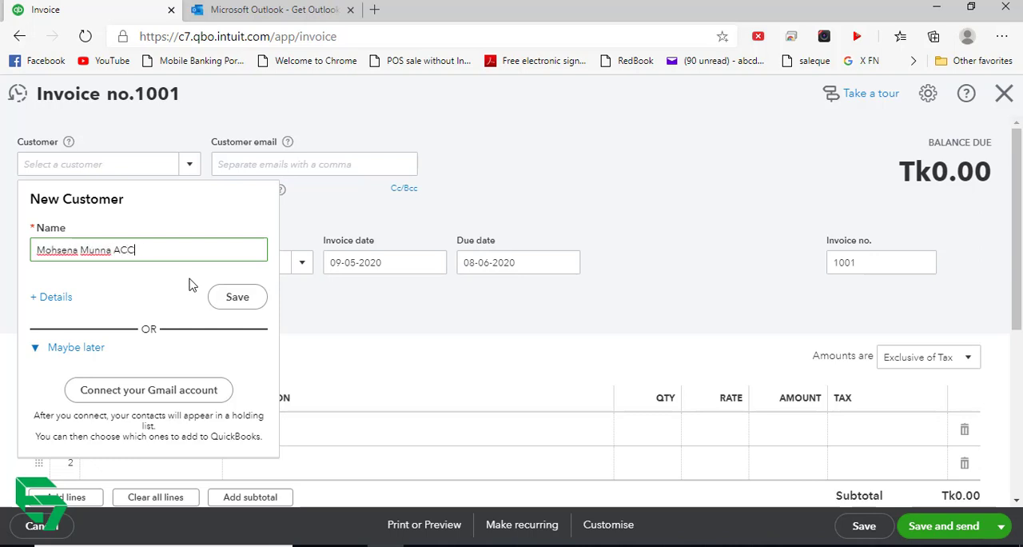
pyautogui.click(237, 302)
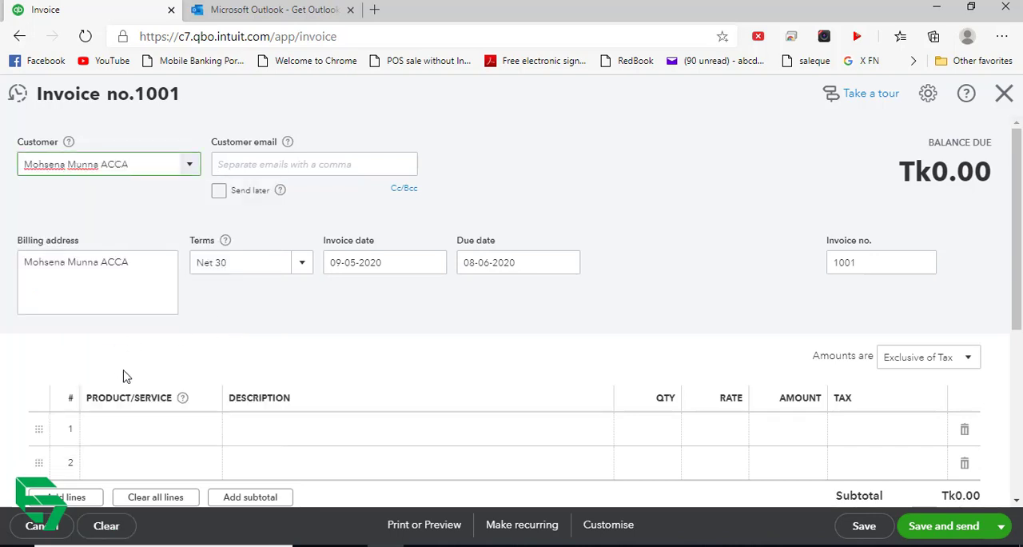
# - Add Samsung A70 to the first invoice line and check its quantity on hand
pyautogui.click(197, 432)
pyautogui.click(218, 429)
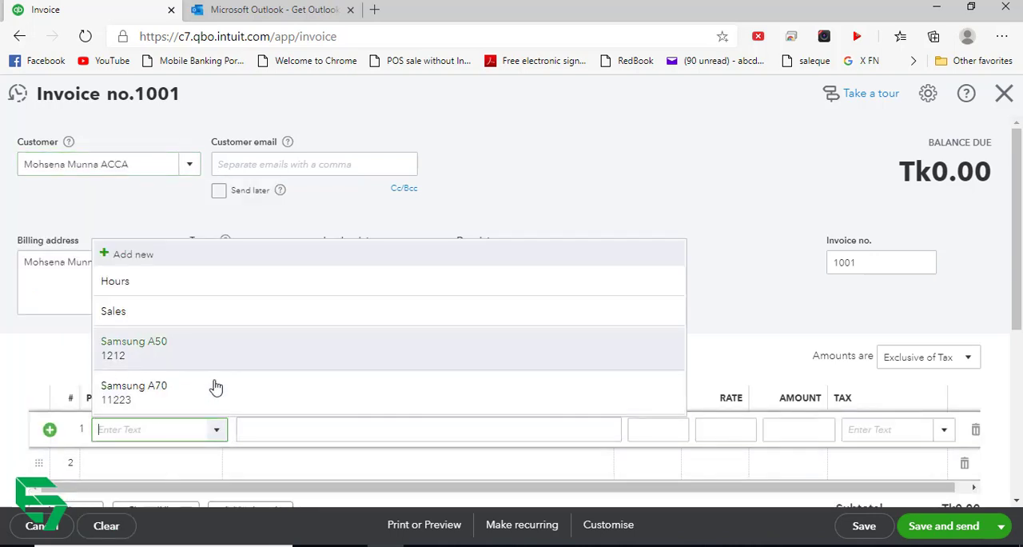
pyautogui.click(193, 392)
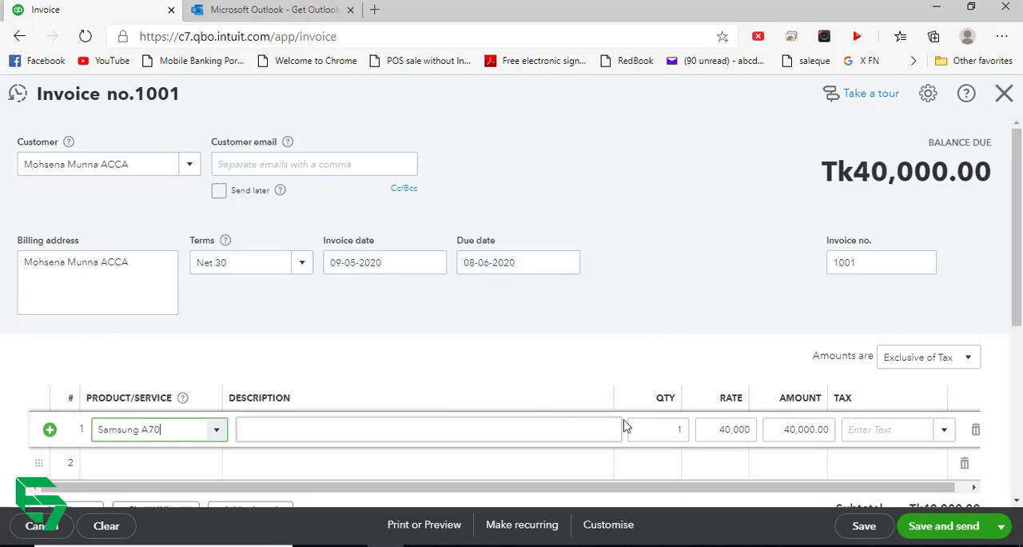
pyautogui.doubleClick(678, 430)
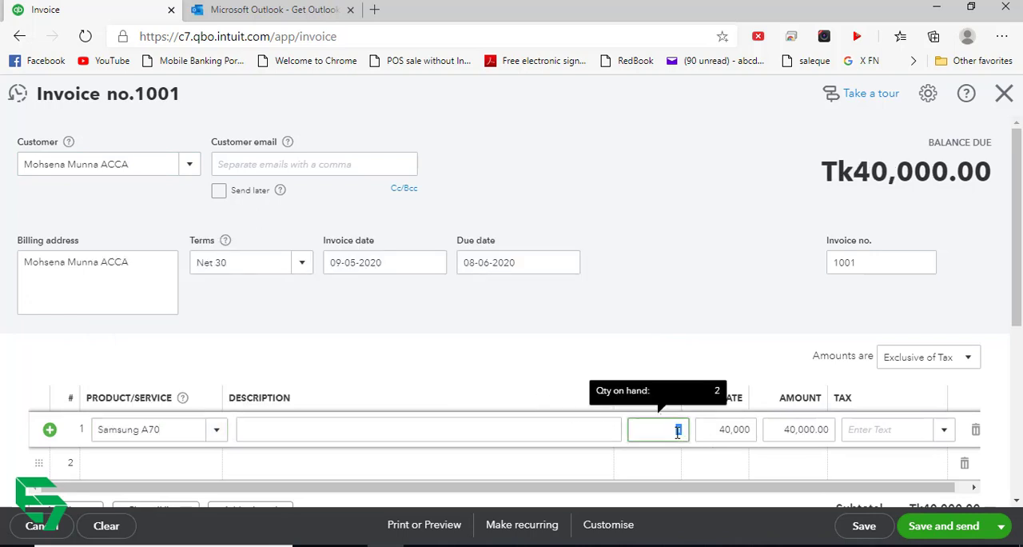
# - Set the invoice amounts to Inclusive of Tax and apply 10% VAT to the Samsung A70 line
pyautogui.click(956, 359)
pyautogui.click(928, 404)
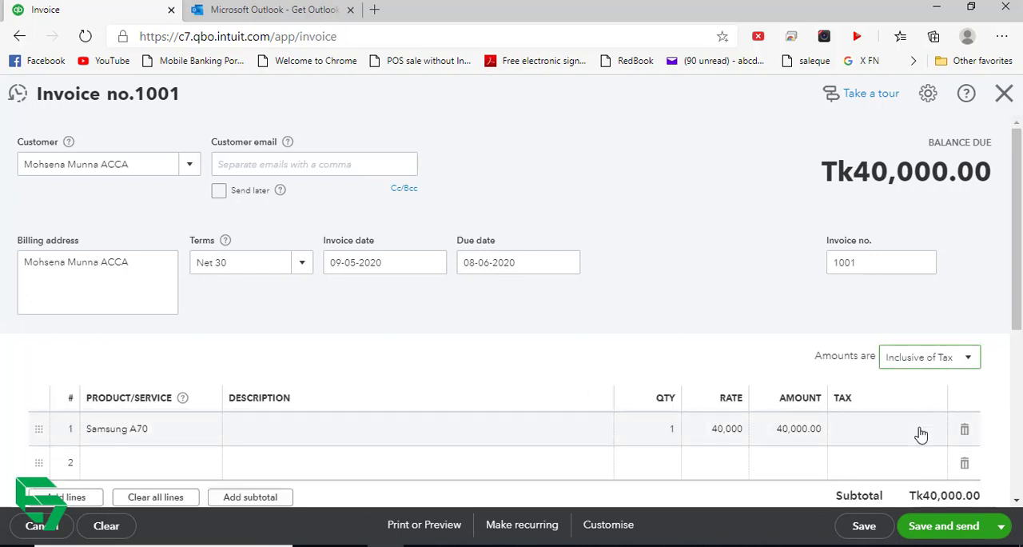
pyautogui.click(938, 430)
pyautogui.click(946, 432)
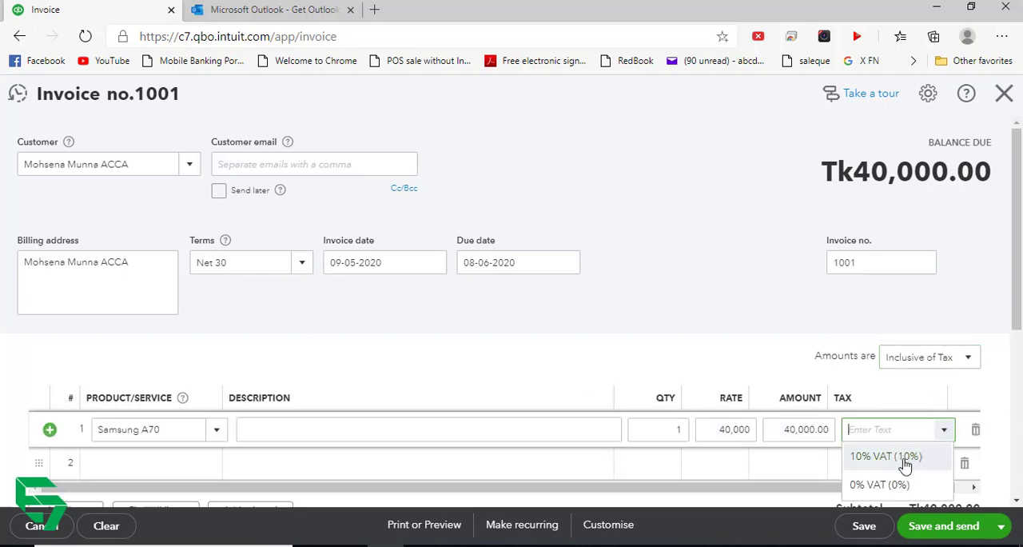
pyautogui.click(903, 462)
pyautogui.scroll(-1, 939, 503)
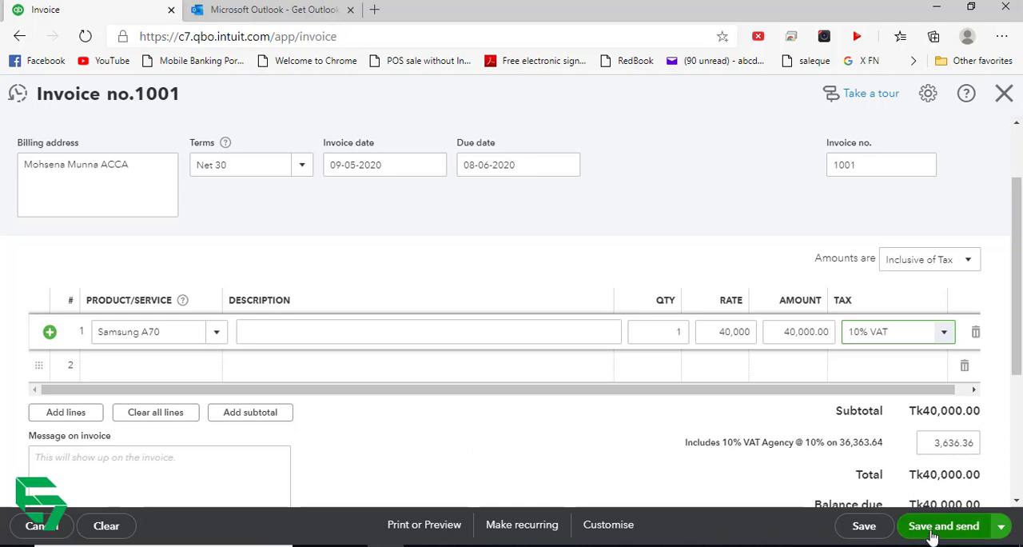
# - Save and close the customer invoice
pyautogui.click(999, 525)
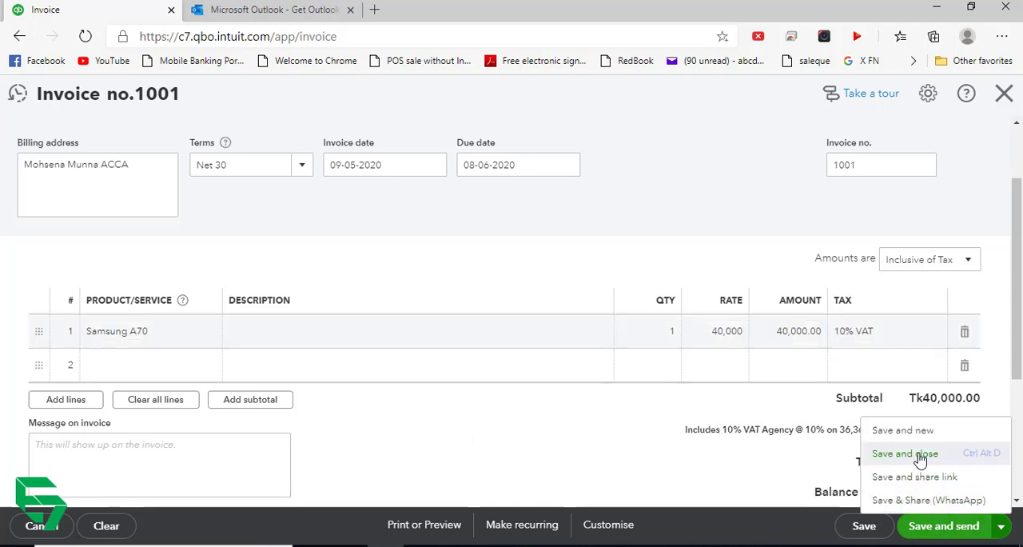
pyautogui.click(909, 452)
pyautogui.click(943, 526)
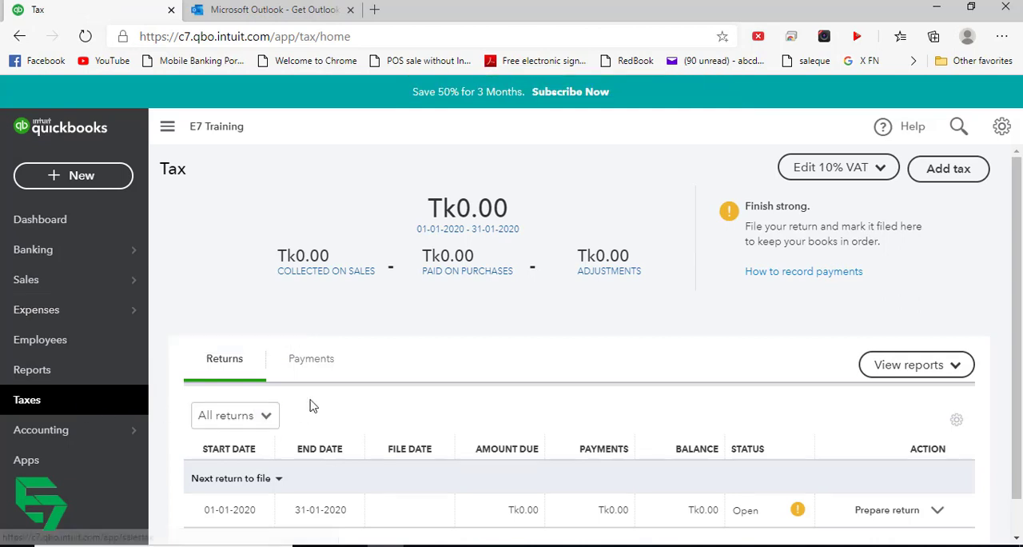
# - Check the tax centre's summary and open return, reloading it by switching to Employees and back
pyautogui.scroll(-1, 317, 400)
pyautogui.scroll(1, 379, 308)
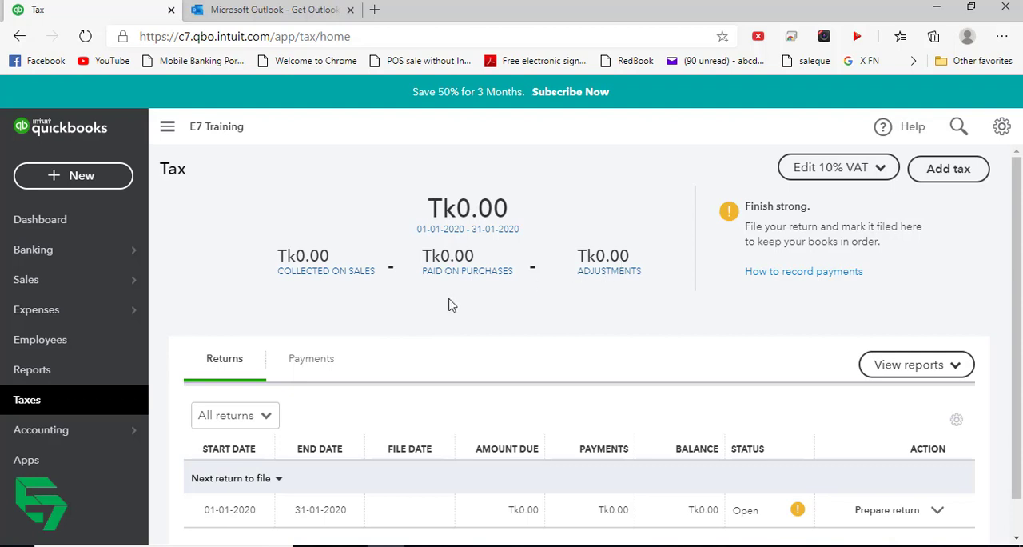
pyautogui.scroll(-1, 442, 309)
pyautogui.scroll(1, 443, 308)
pyautogui.click(48, 339)
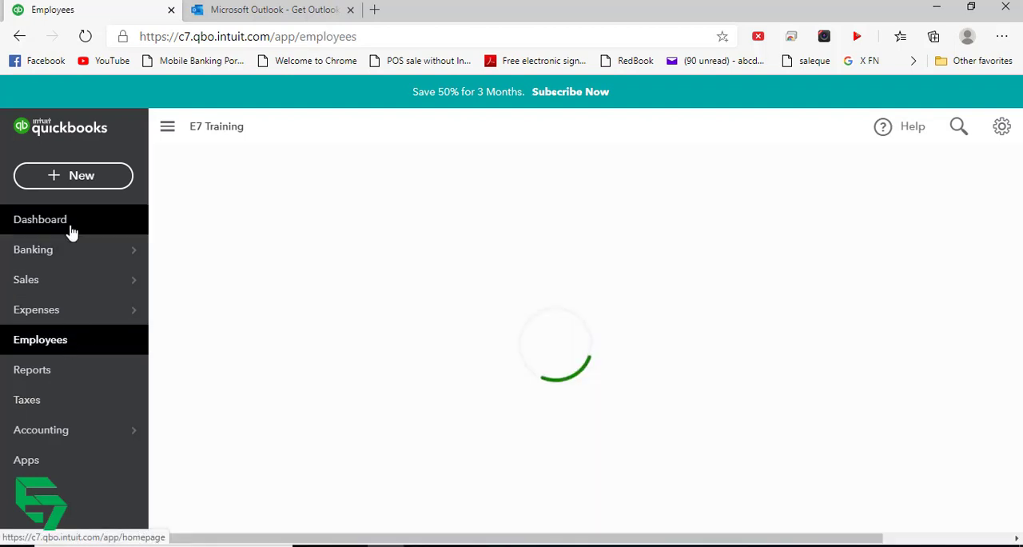
pyautogui.click(57, 404)
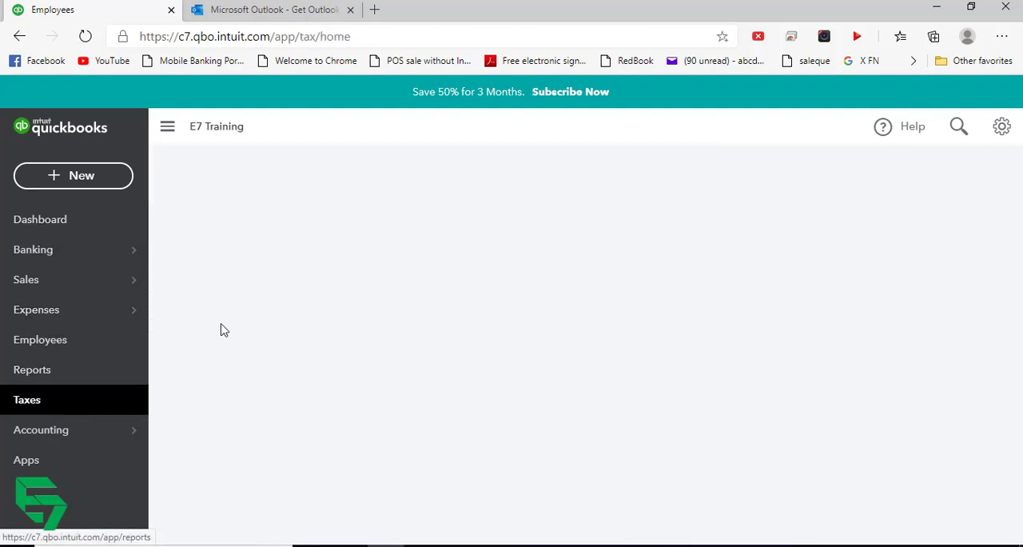
pyautogui.scroll(-1, 316, 312)
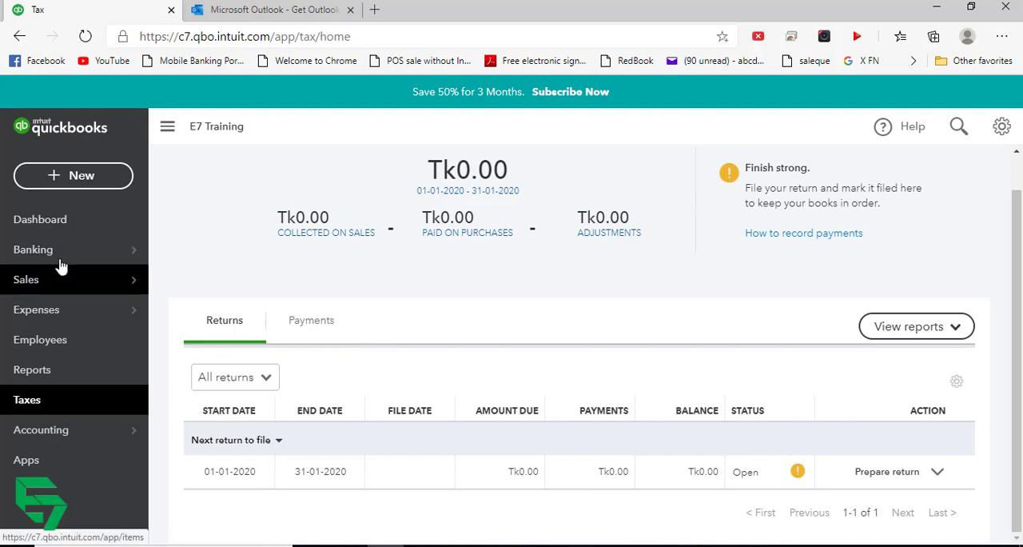
# - Create a sales receipt without a customer, with payment method Cash and deposit to Cash and cash equivalents
pyautogui.click(82, 176)
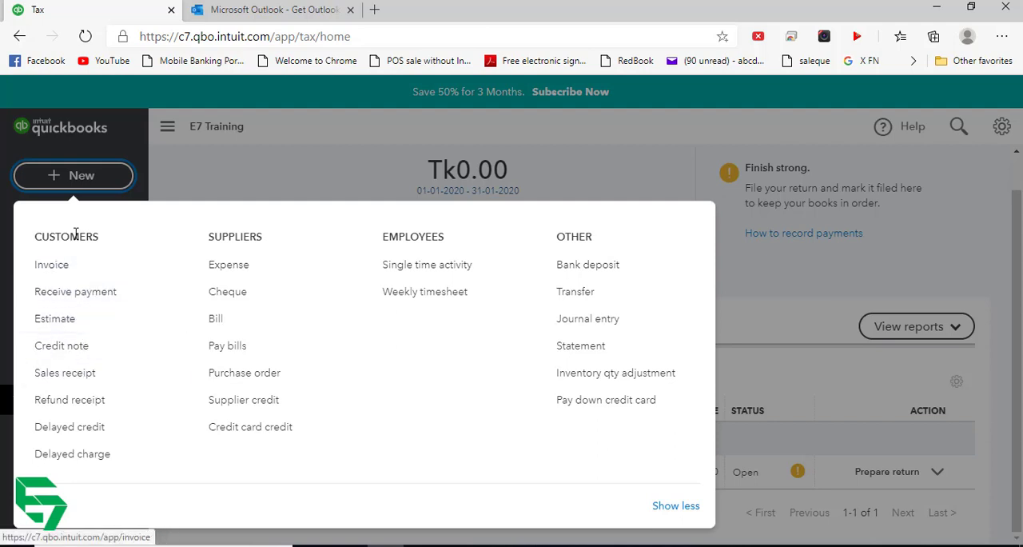
pyautogui.click(68, 379)
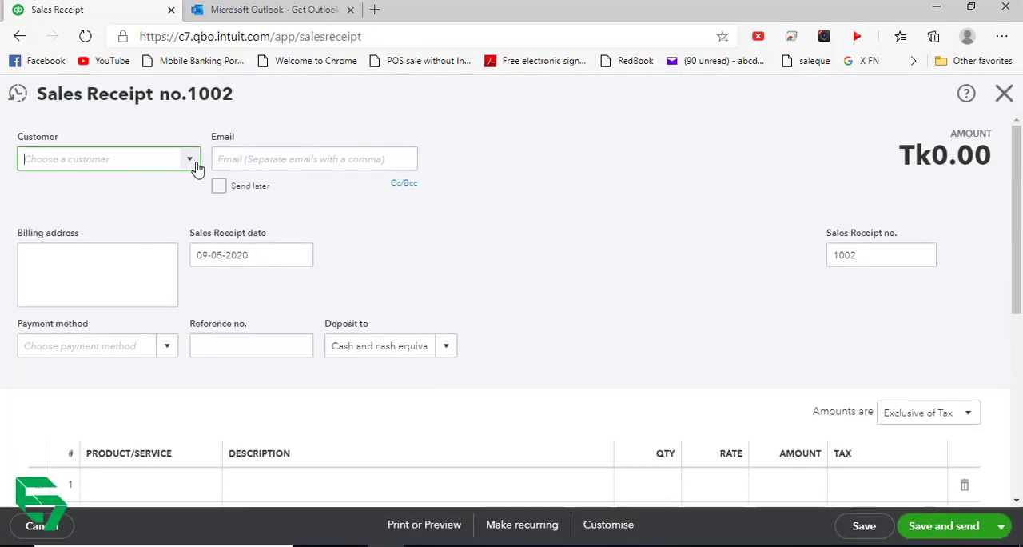
pyautogui.click(192, 163)
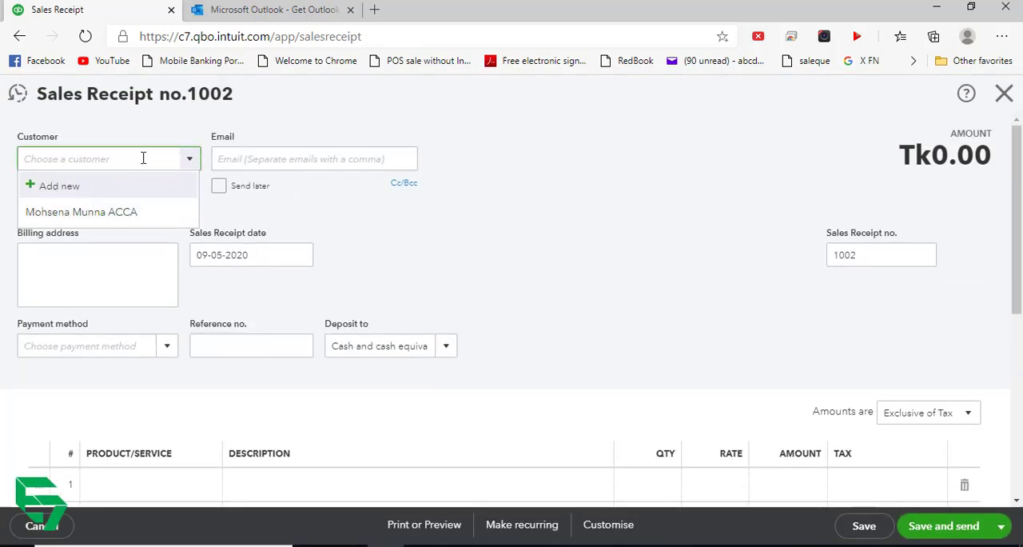
pyautogui.click(319, 132)
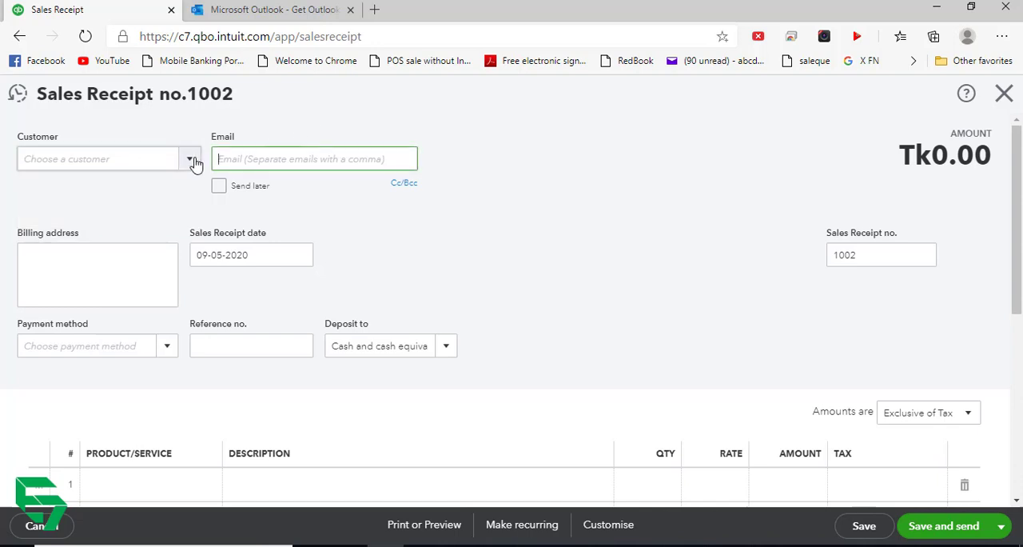
pyautogui.click(173, 346)
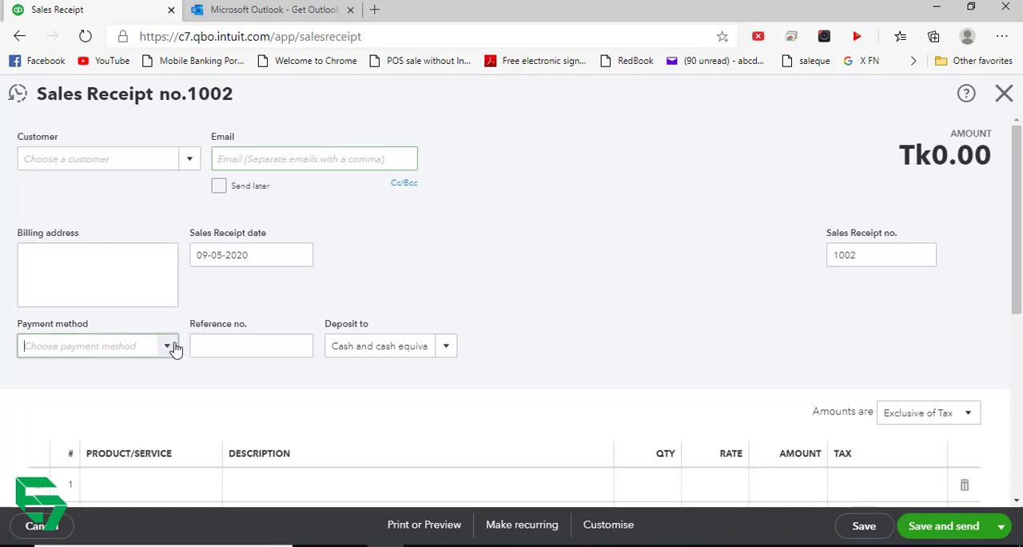
pyautogui.click(76, 398)
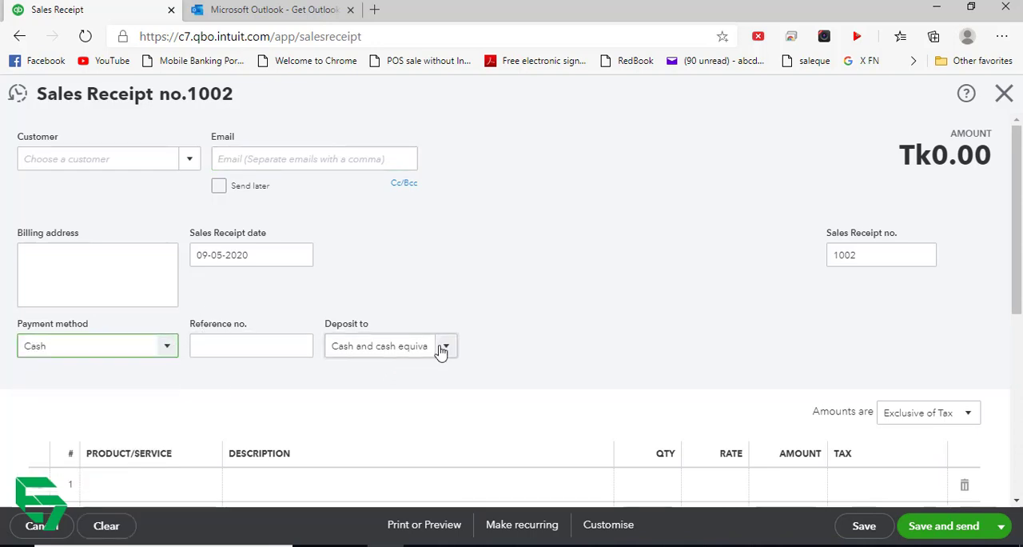
pyautogui.click(440, 350)
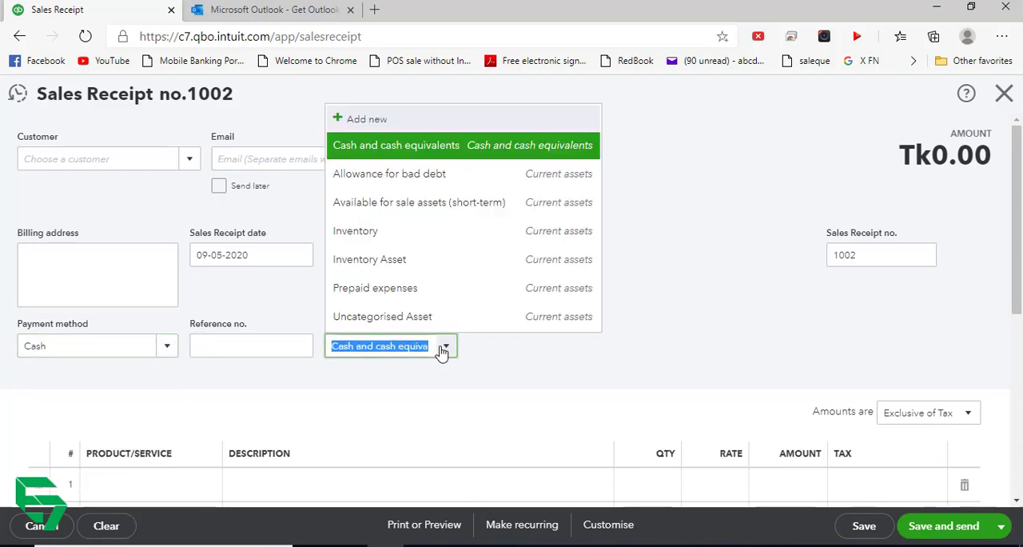
pyautogui.click(444, 150)
# - Add Samsung A50 to the sales receipt's first line and check its quantity on hand
pyautogui.scroll(-3, 543, 272)
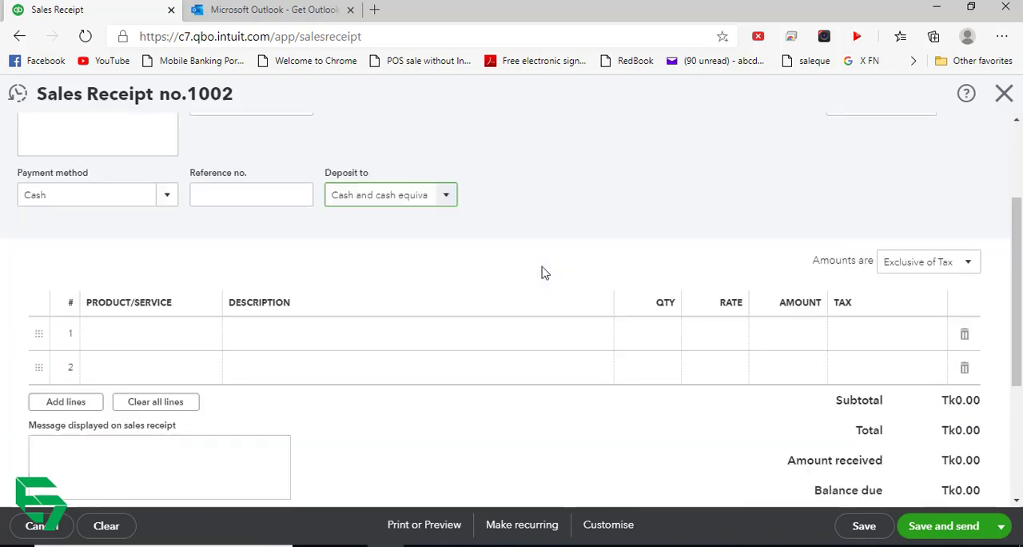
pyautogui.click(233, 305)
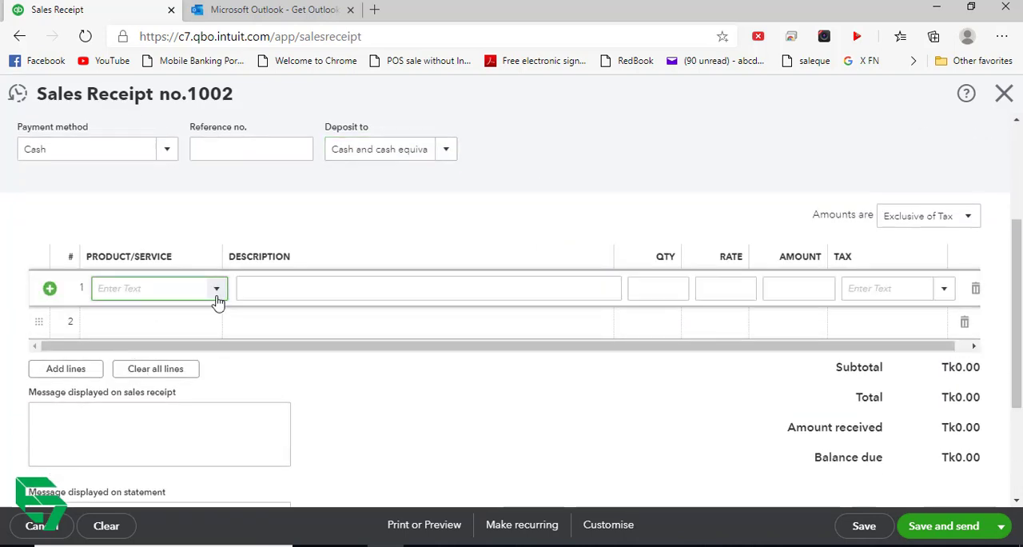
pyautogui.click(216, 291)
pyautogui.click(157, 421)
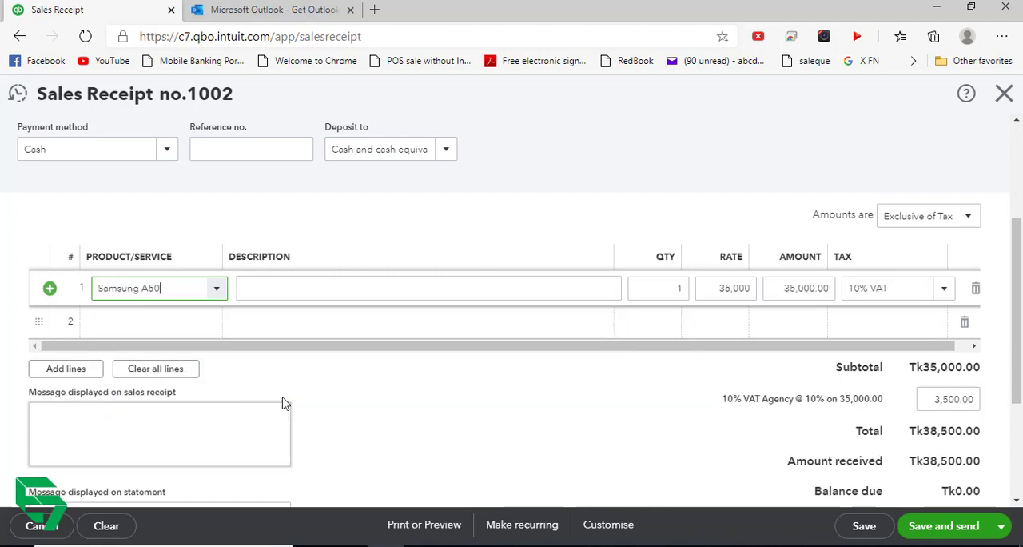
pyautogui.click(676, 288)
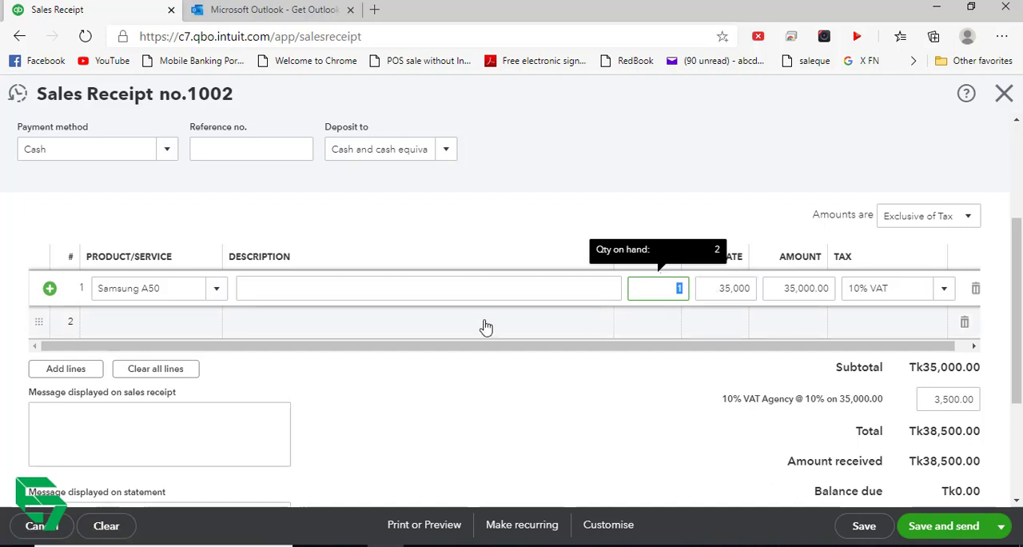
# - Add Samsung A70 to the sales receipt's second line and apply 10% VAT to it
pyautogui.click(127, 321)
pyautogui.click(216, 324)
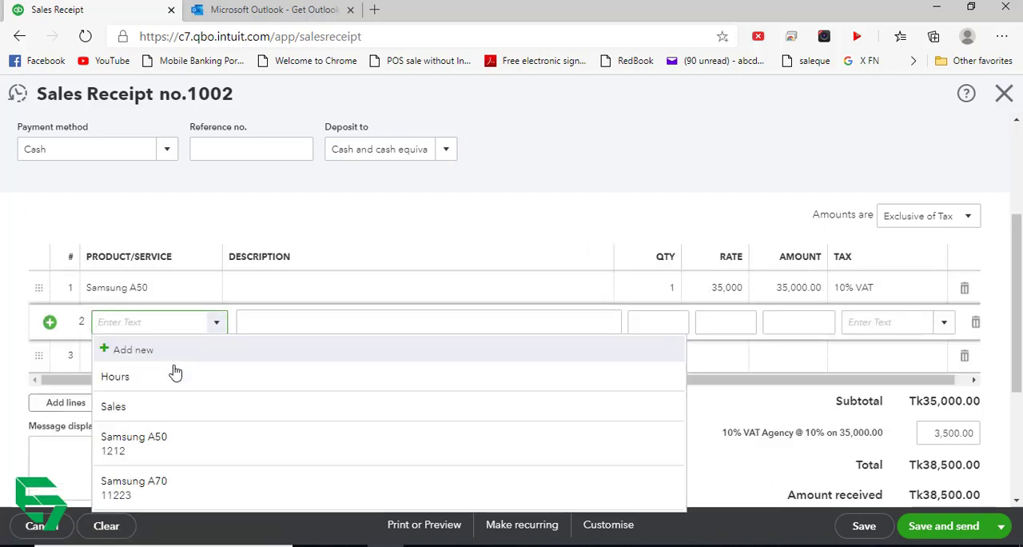
pyautogui.click(183, 486)
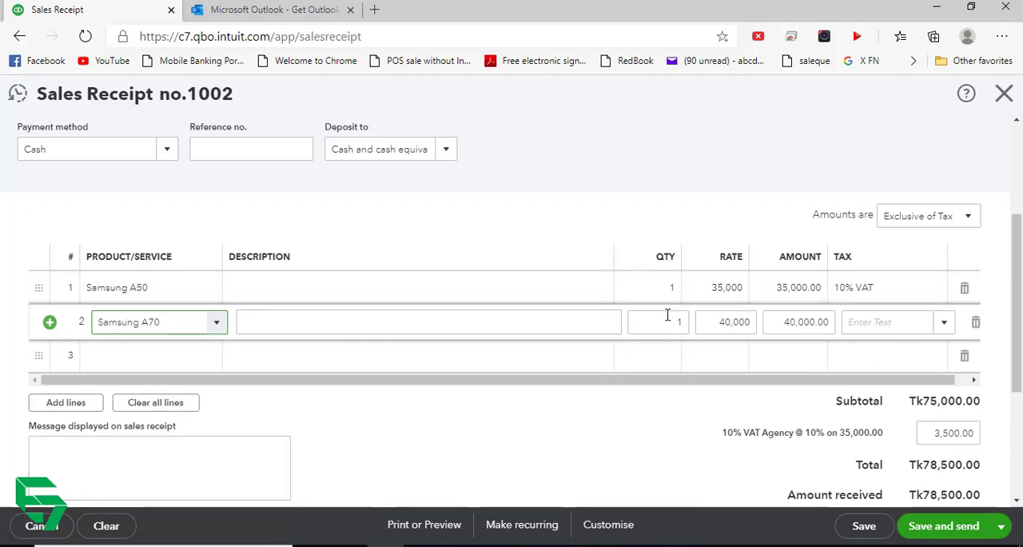
pyautogui.click(943, 323)
pyautogui.click(916, 356)
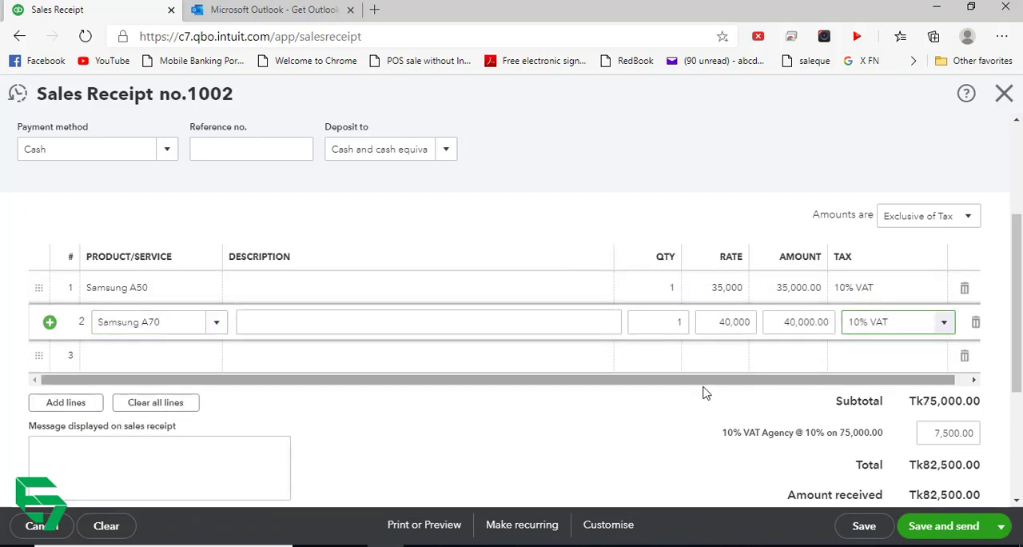
# - Review the sales receipt's VAT amount and payment details, and save and close the receipt
pyautogui.click(963, 432)
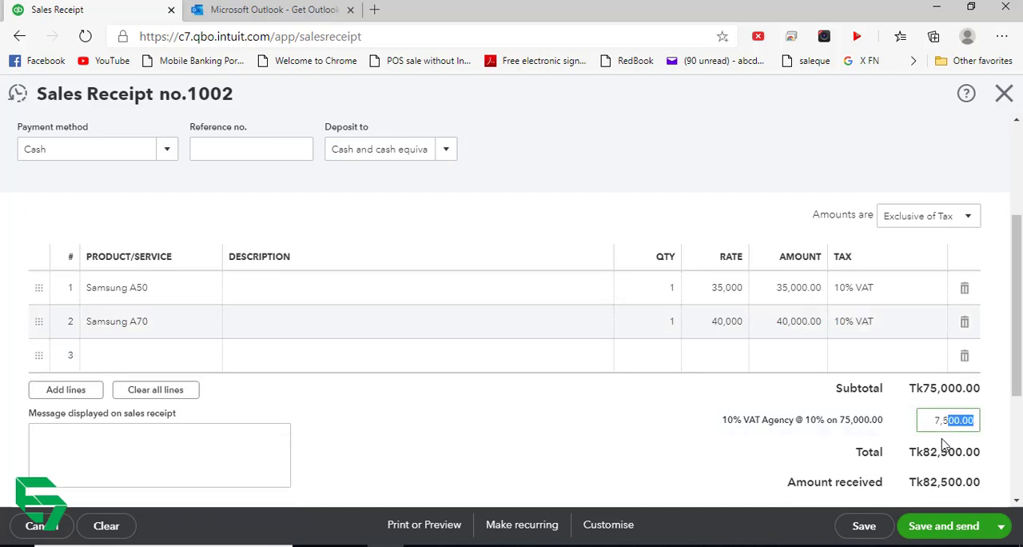
pyautogui.click(938, 423)
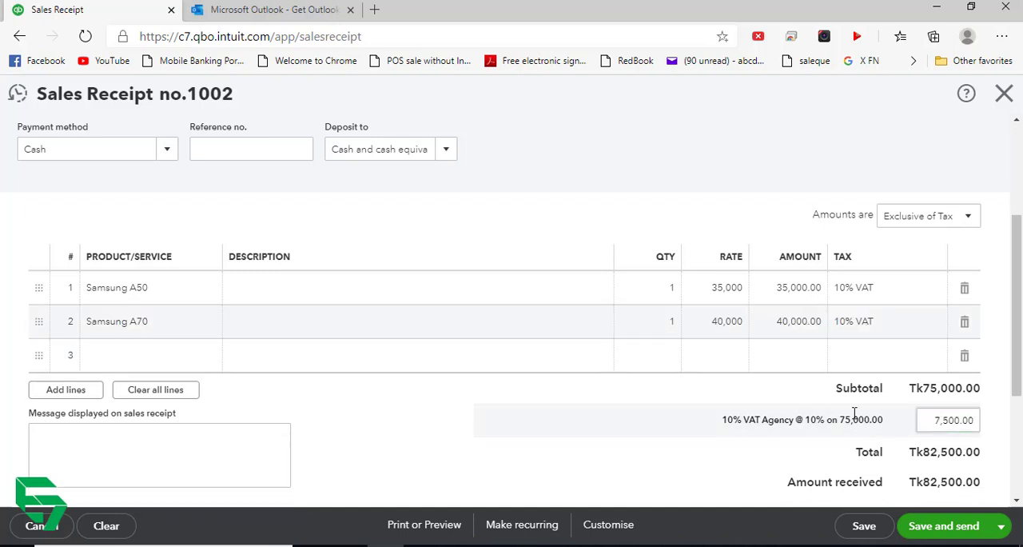
pyautogui.scroll(3, 276, 206)
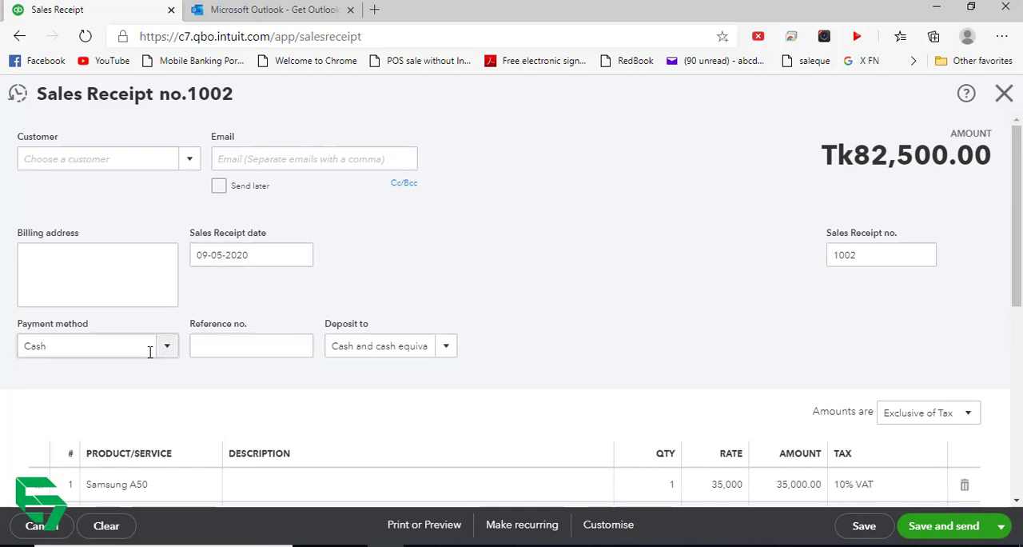
pyautogui.scroll(-5, 551, 349)
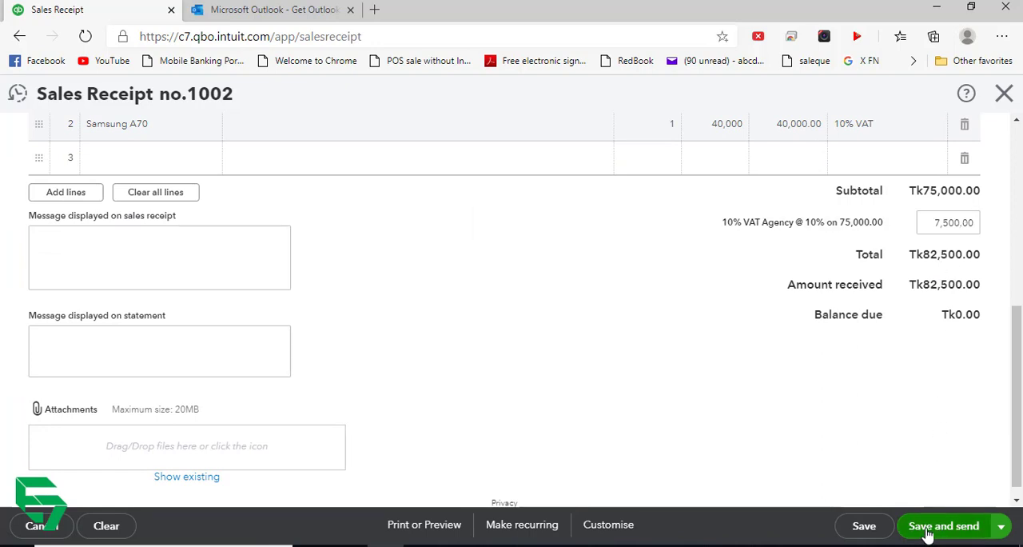
pyautogui.click(999, 526)
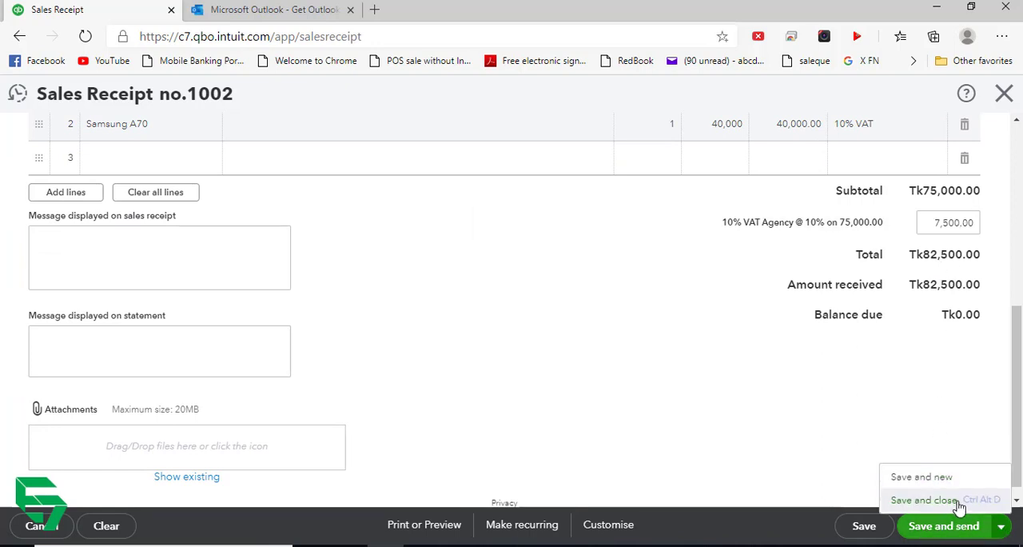
pyautogui.click(924, 499)
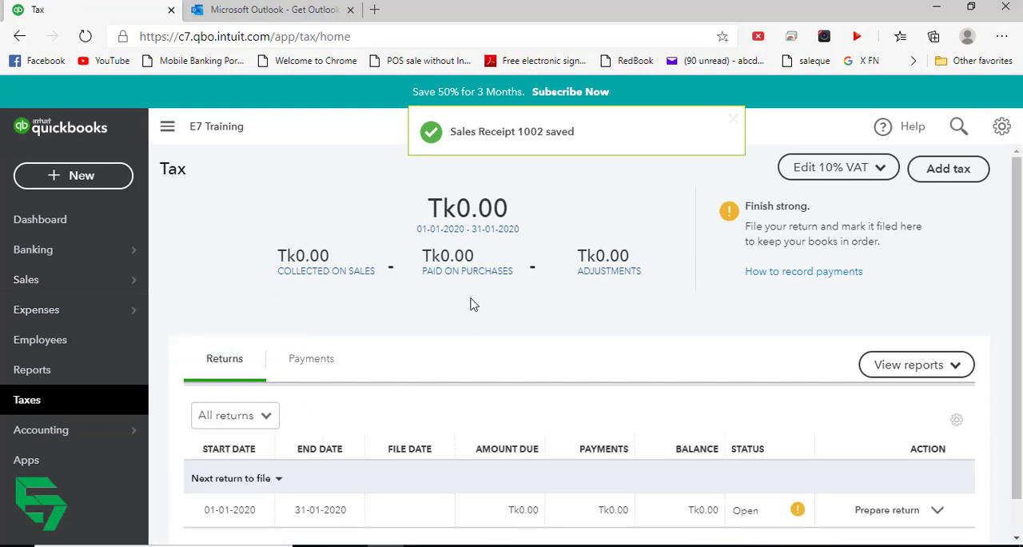
# - Review the collected and paid tax and the open return in the tax centre, and reload the page
pyautogui.scroll(-1, 472, 306)
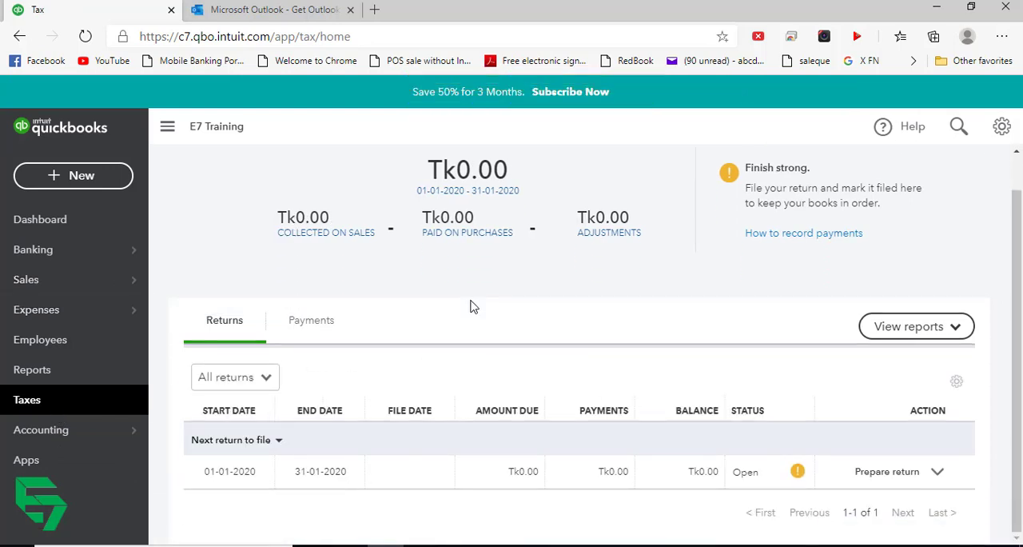
pyautogui.scroll(1, 479, 304)
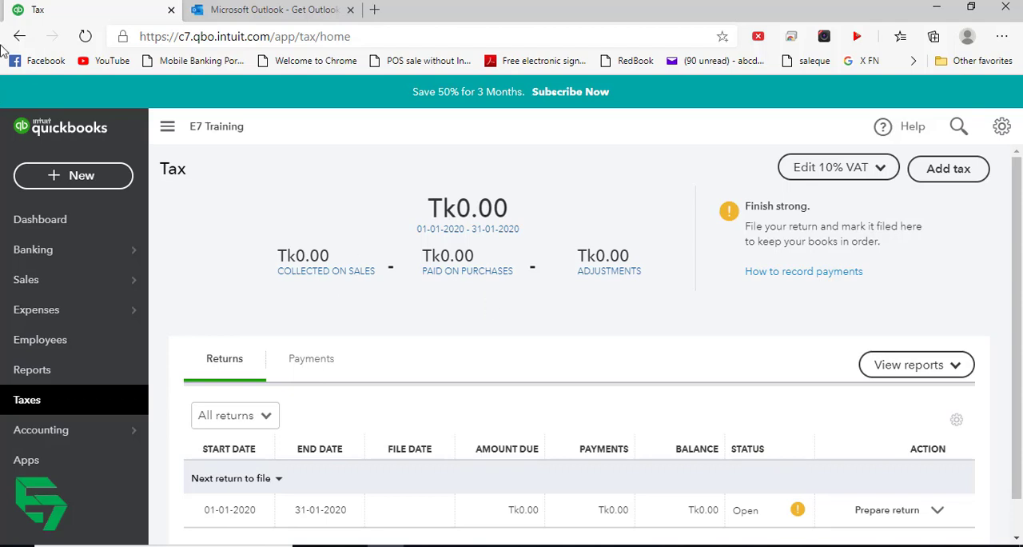
pyautogui.click(84, 36)
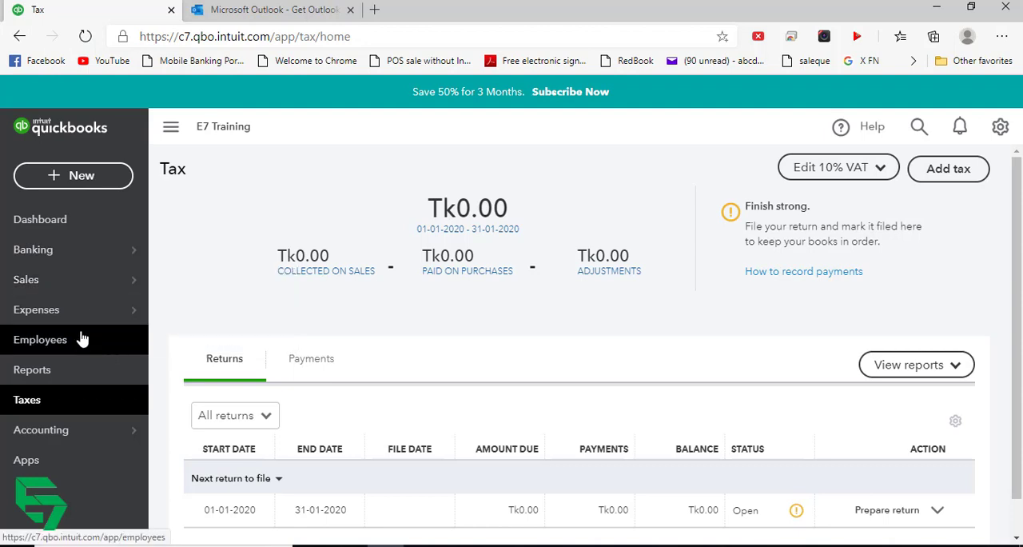
# - View the expense transactions list and examine the tax recorded on the supplier bills
pyautogui.moveTo(93, 318)
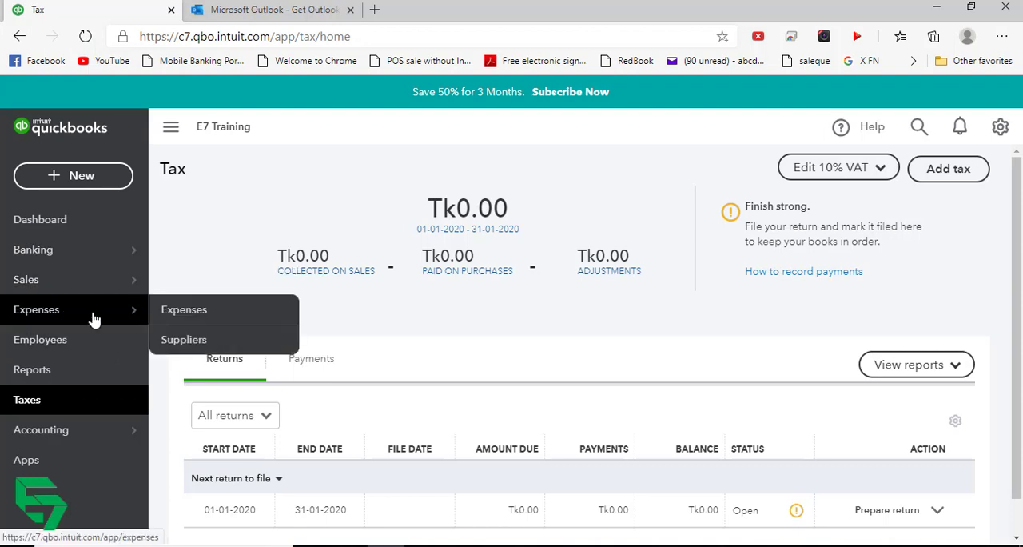
pyautogui.click(226, 313)
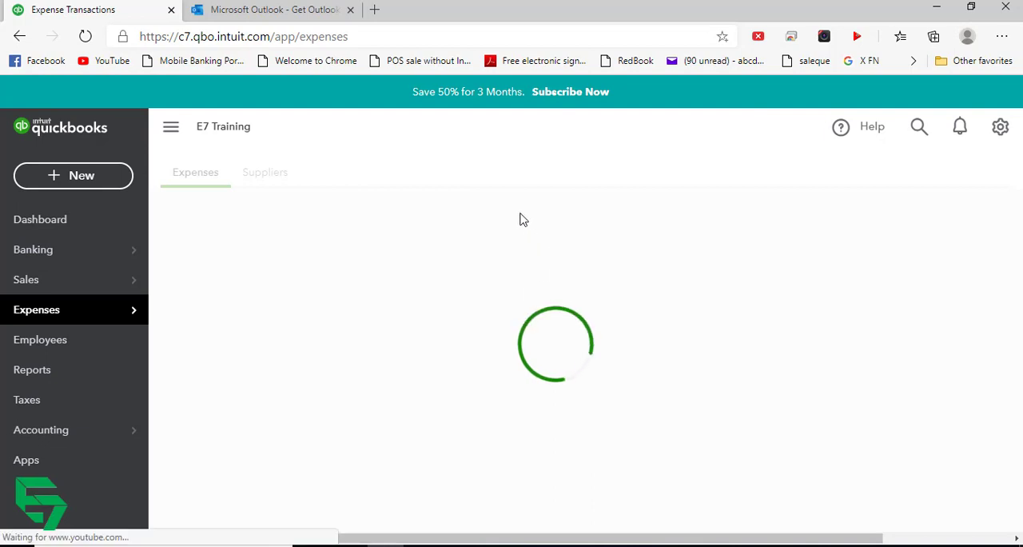
pyautogui.scroll(-2, 560, 320)
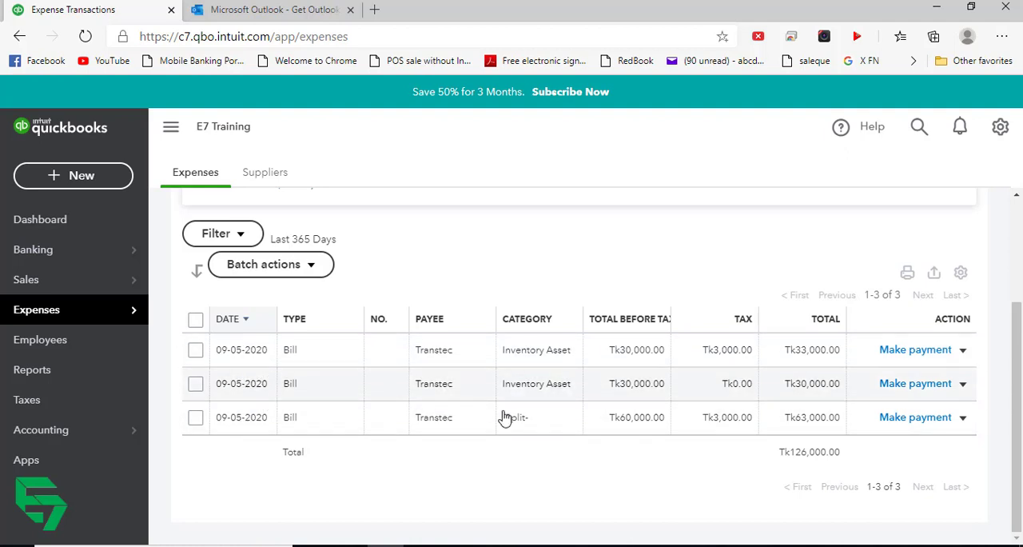
# - Open the Tk33,000 Transtec bill for editing, change its bill date to 01-01-2020, and save and close it
pyautogui.click(962, 351)
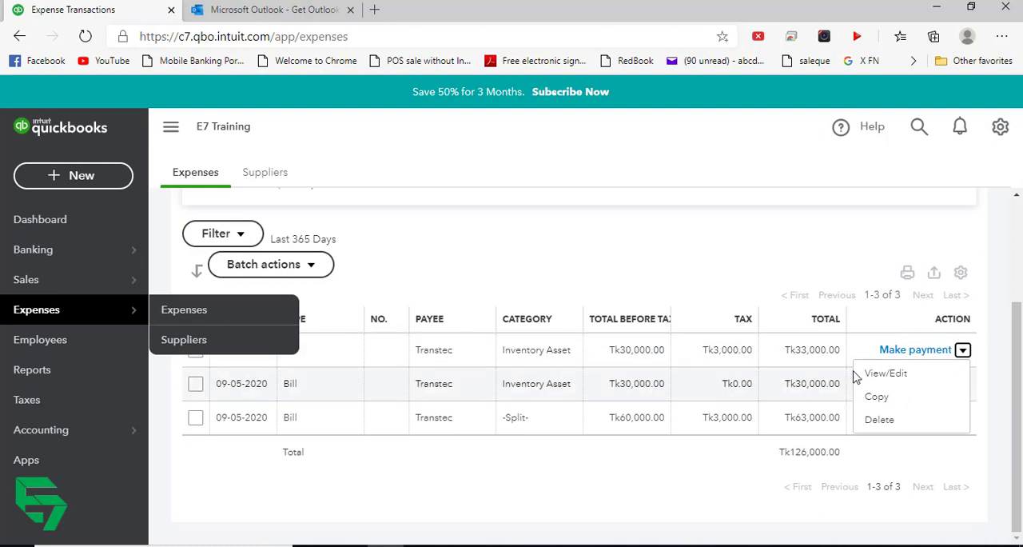
pyautogui.click(732, 291)
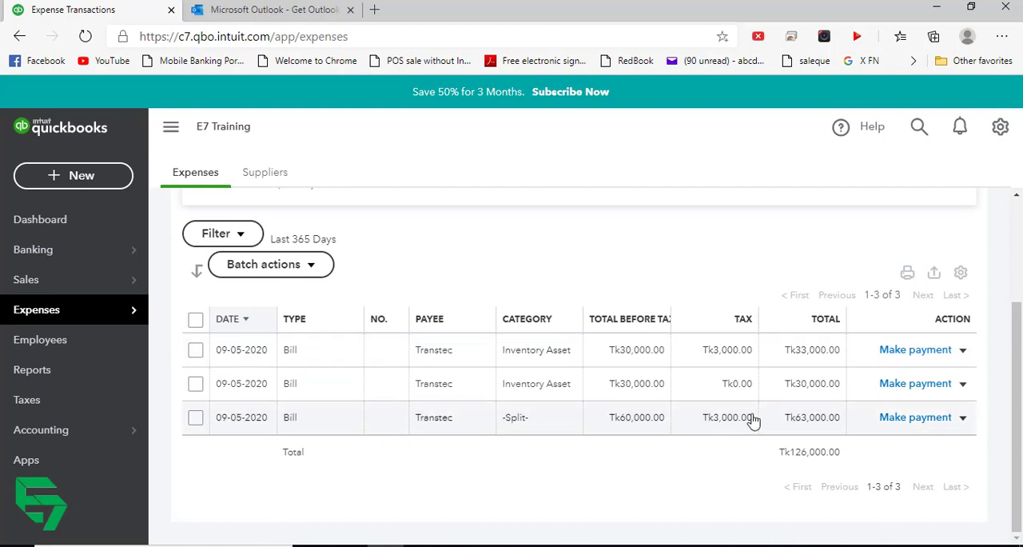
pyautogui.click(962, 350)
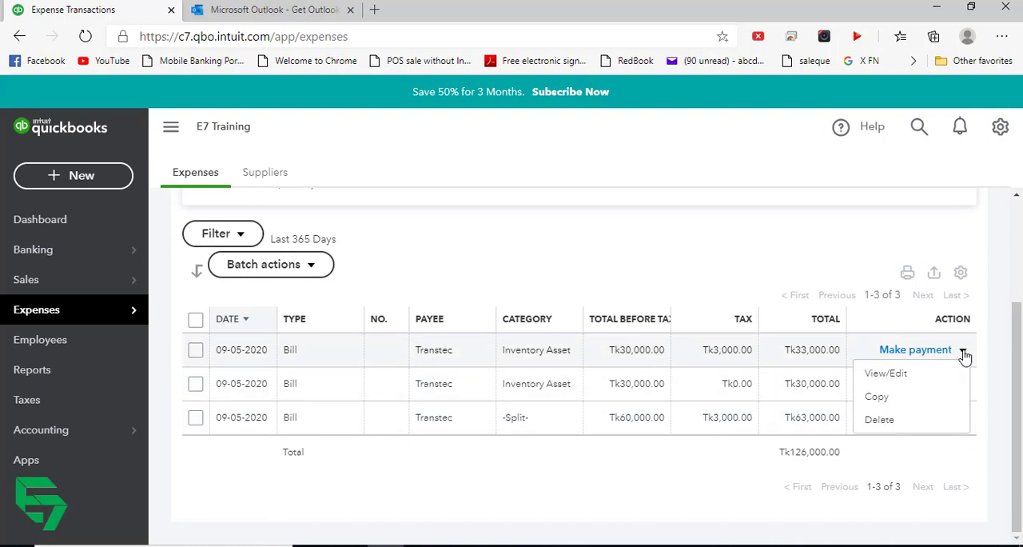
pyautogui.click(887, 373)
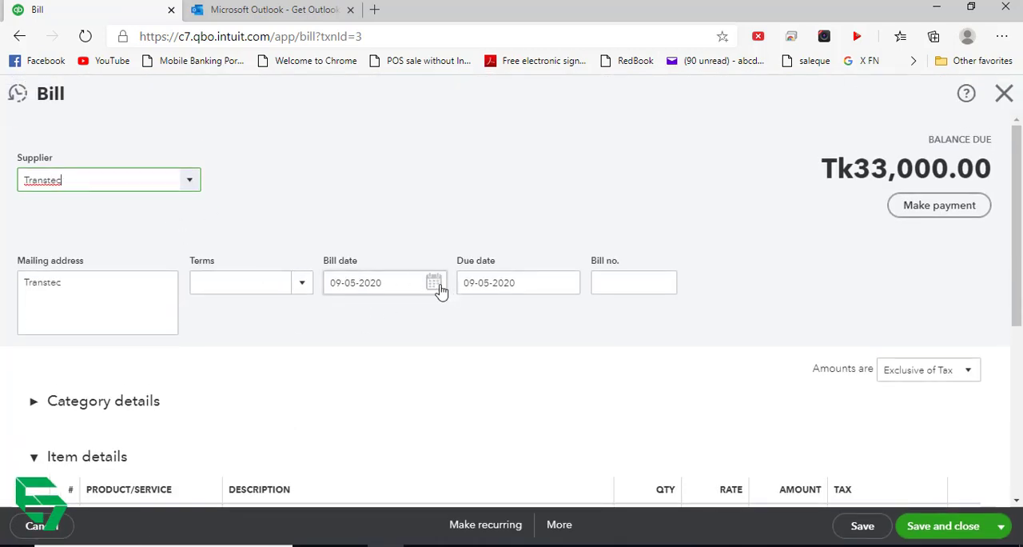
pyautogui.click(435, 286)
pyautogui.click(338, 324)
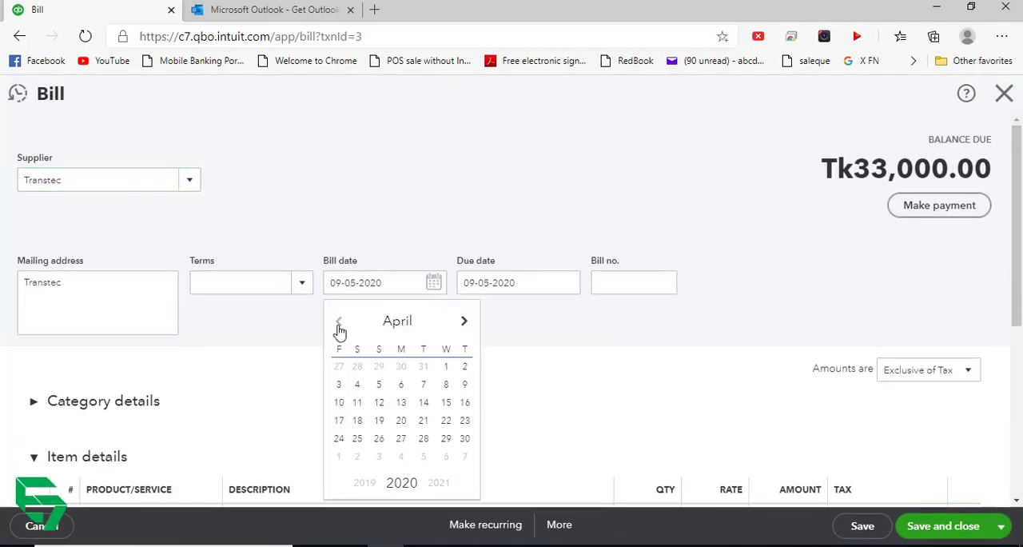
pyautogui.click(339, 324)
pyautogui.click(339, 324)
pyautogui.click(339, 323)
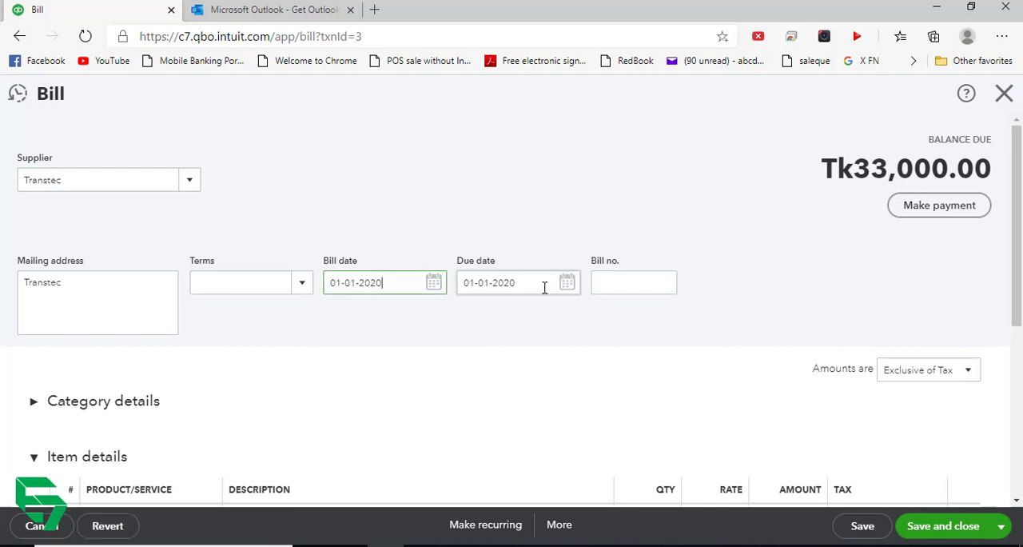
pyautogui.scroll(-4, 455, 323)
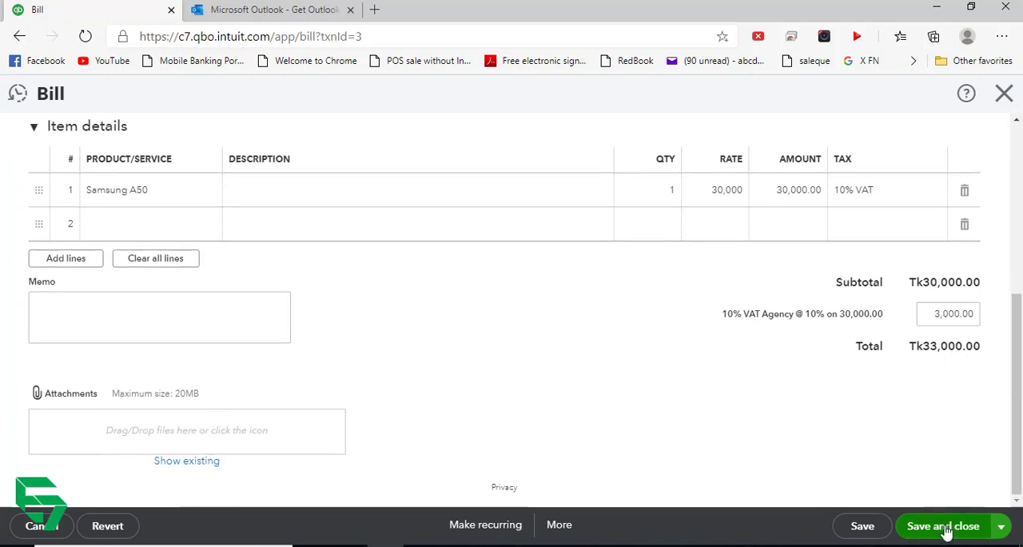
pyautogui.click(944, 526)
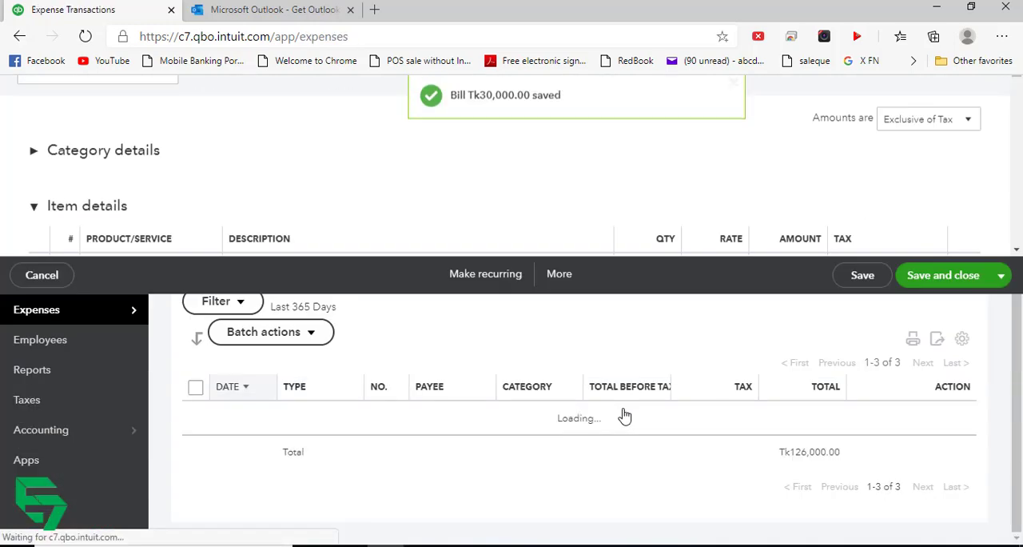
# - Check the tax paid on purchases and the open January 2020 return in the tax centre, and reload the page
pyautogui.click(50, 404)
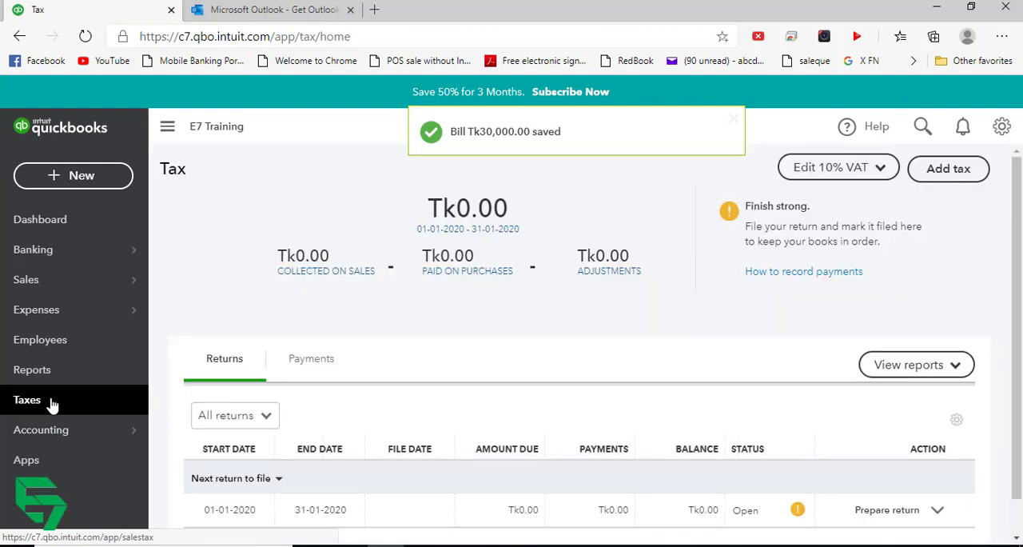
pyautogui.scroll(-1, 509, 343)
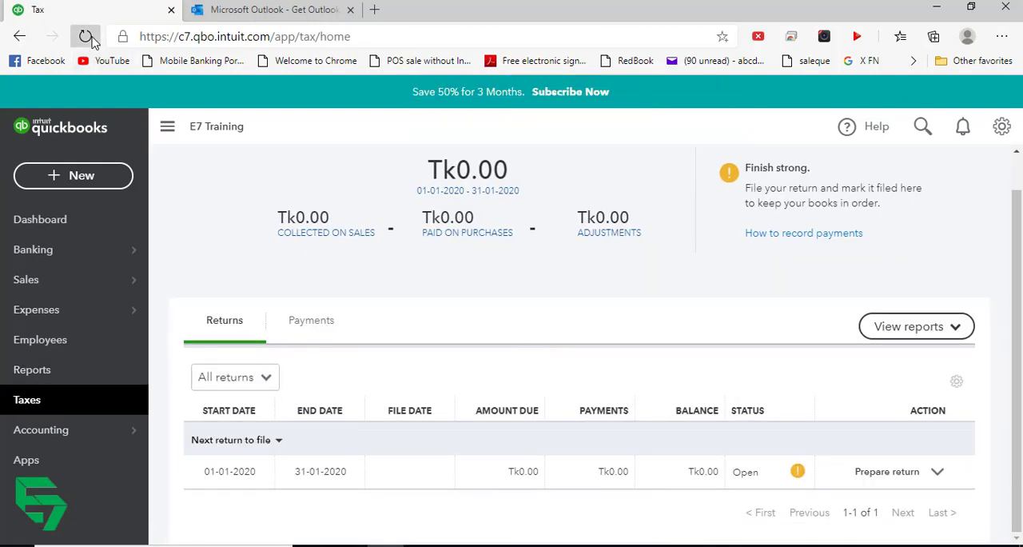
pyautogui.click(86, 37)
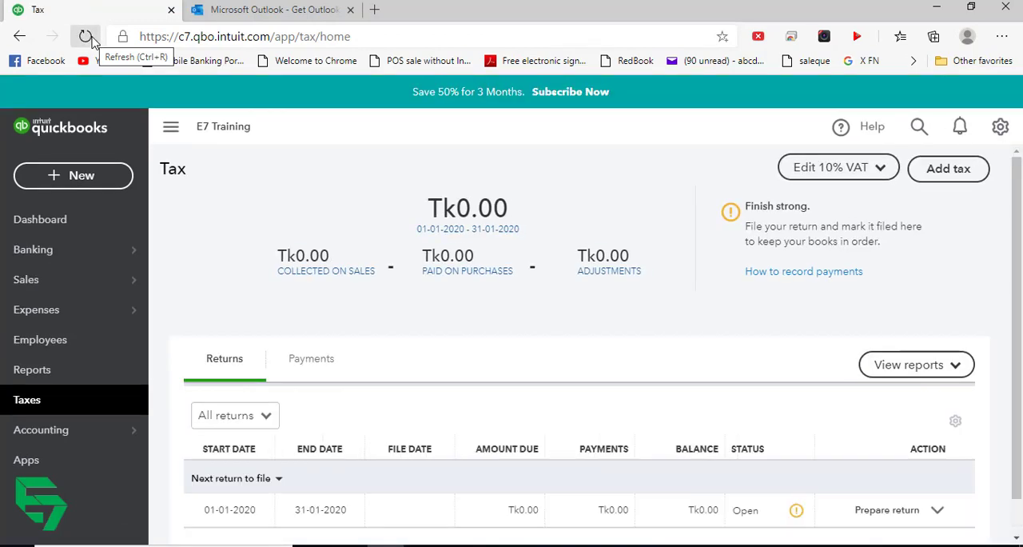
# - Look over the products and services list and view the list of all sales transactions
pyautogui.click(46, 282)
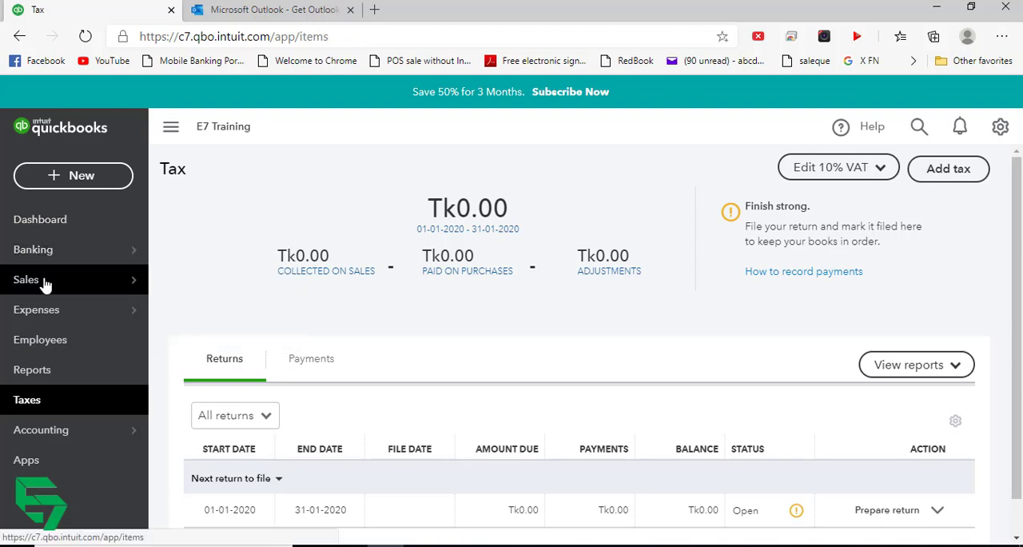
pyautogui.scroll(-4, 639, 399)
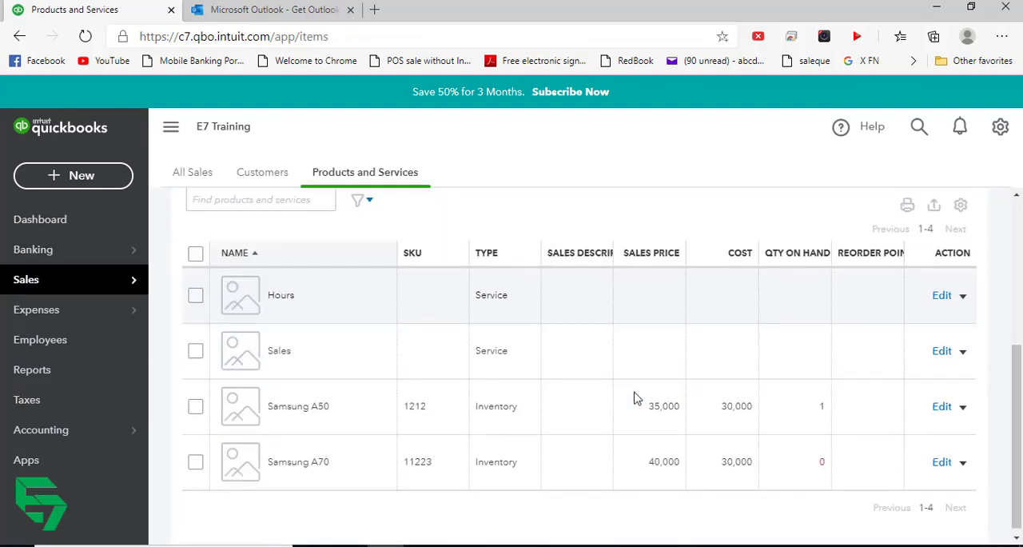
pyautogui.scroll(5, 331, 304)
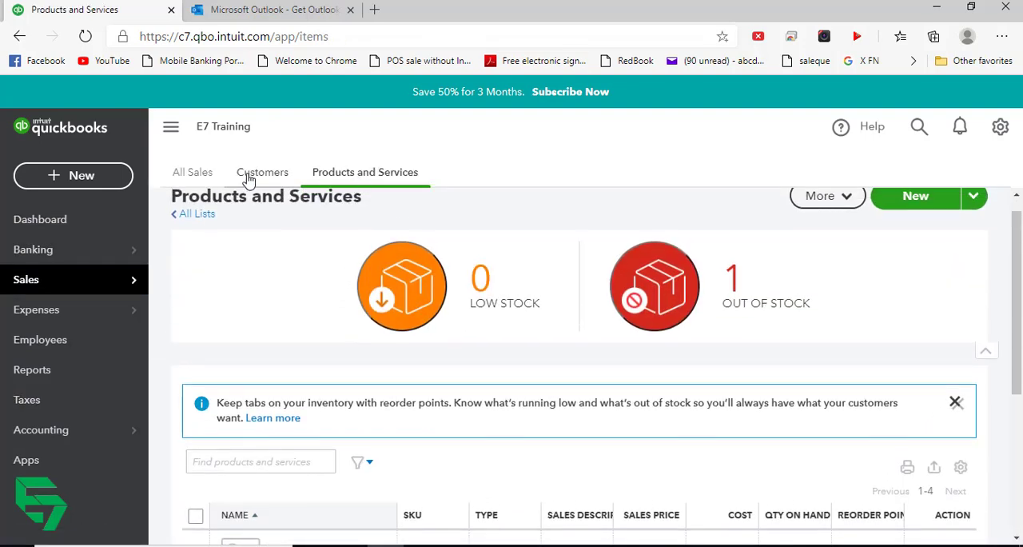
pyautogui.click(198, 174)
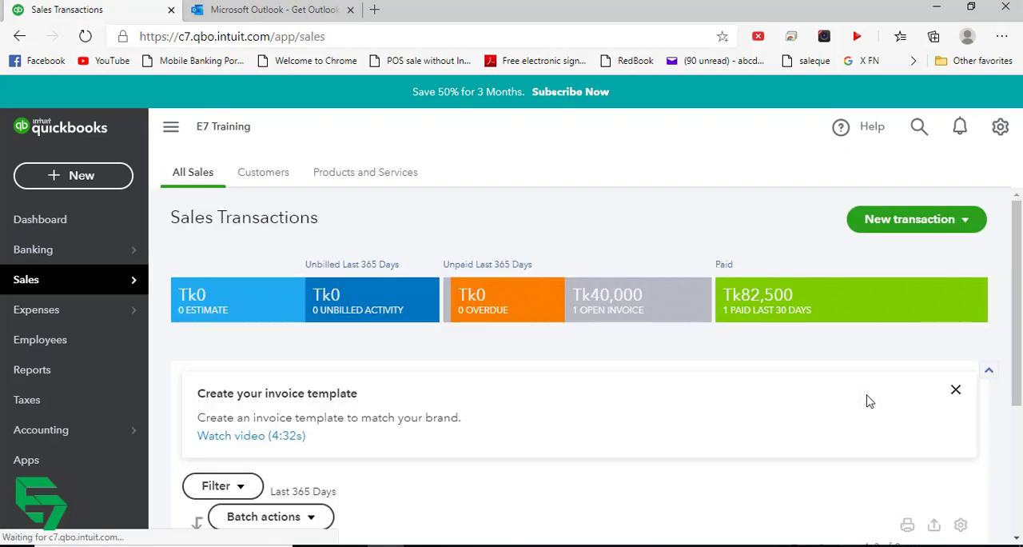
pyautogui.scroll(-3, 869, 400)
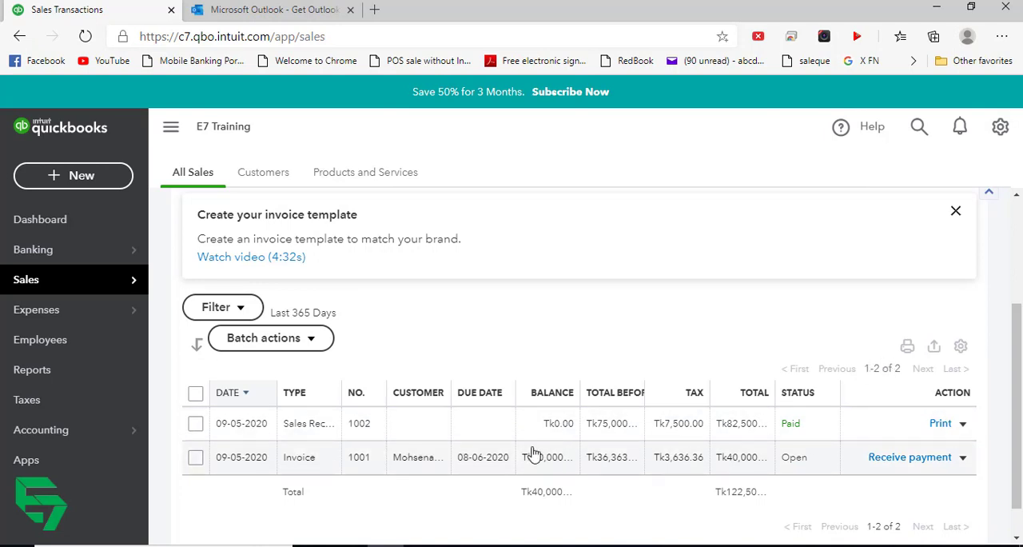
# - Set the Samsung A70 invoice's date to 02-01-2020 and save and close it, and save and close the sales receipt dated 05-01-2020
pyautogui.click(963, 459)
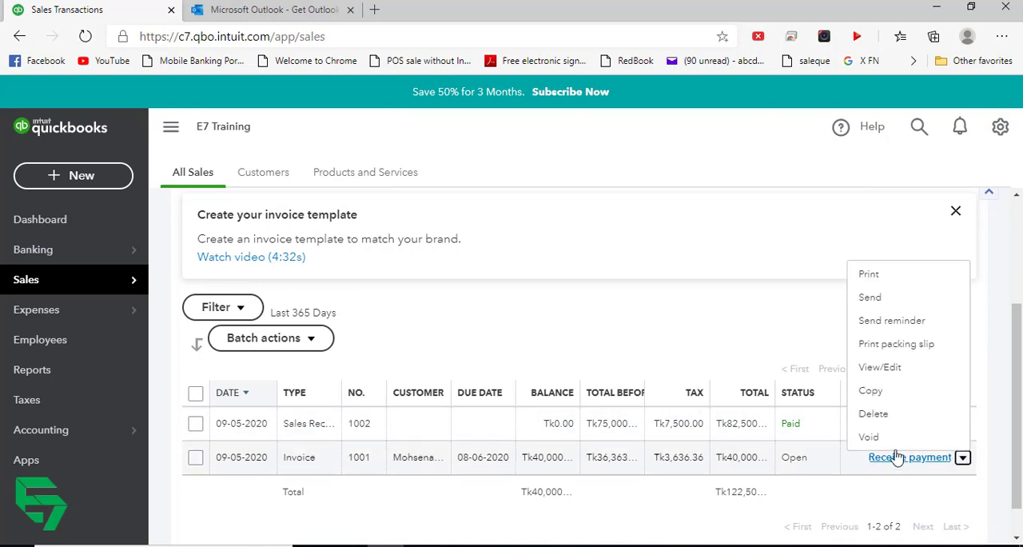
pyautogui.click(905, 367)
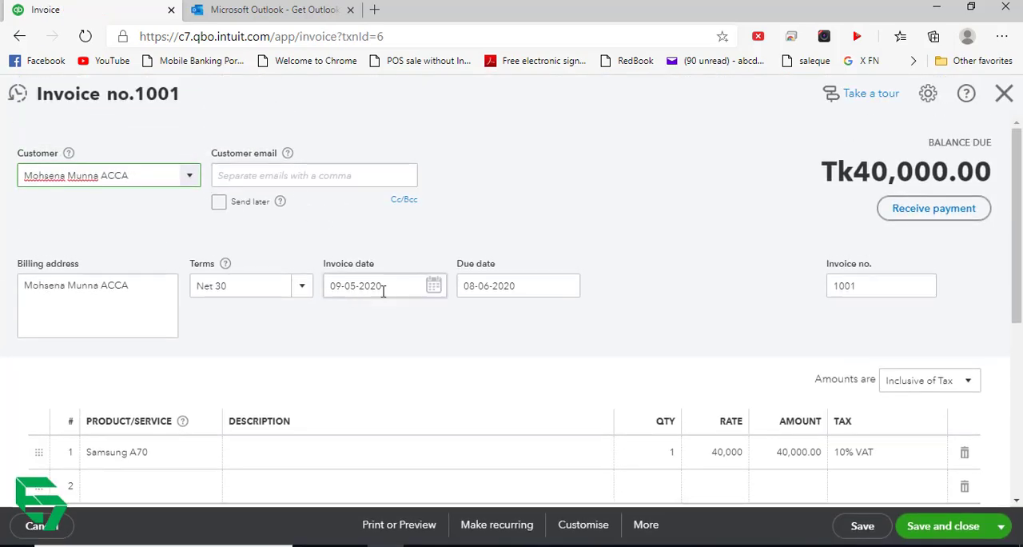
pyautogui.click(433, 286)
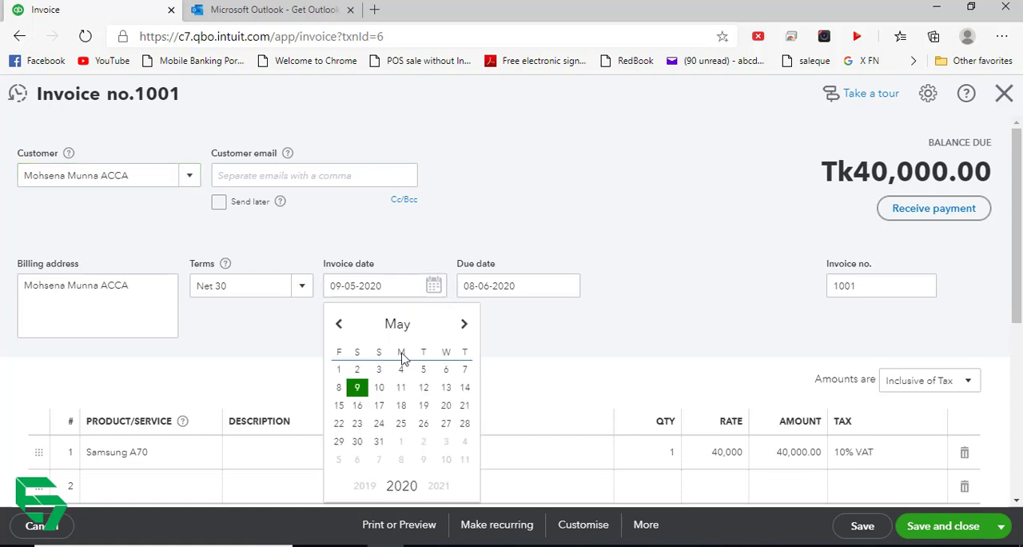
pyautogui.click(338, 324)
pyautogui.click(338, 324)
pyautogui.click(338, 324)
pyautogui.click(338, 325)
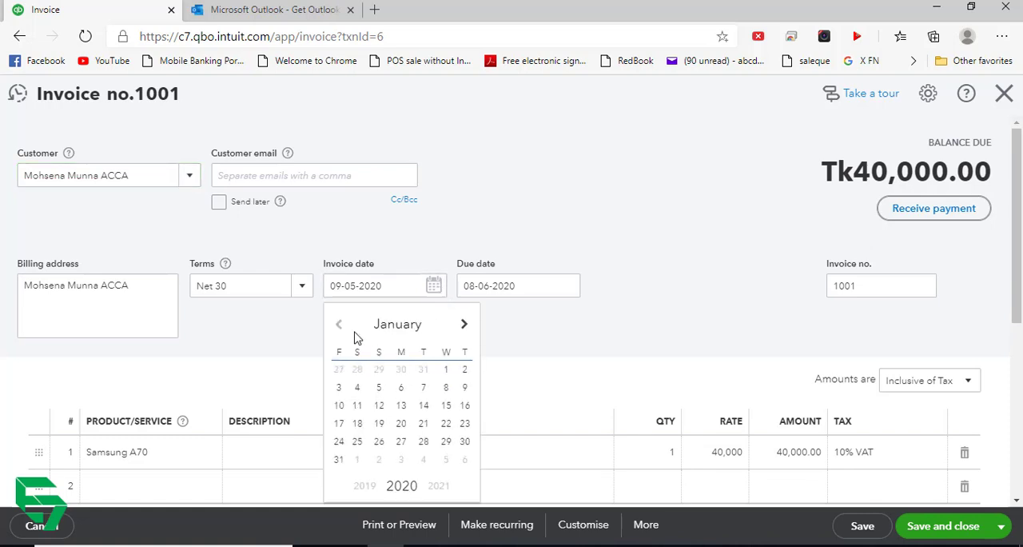
pyautogui.click(465, 369)
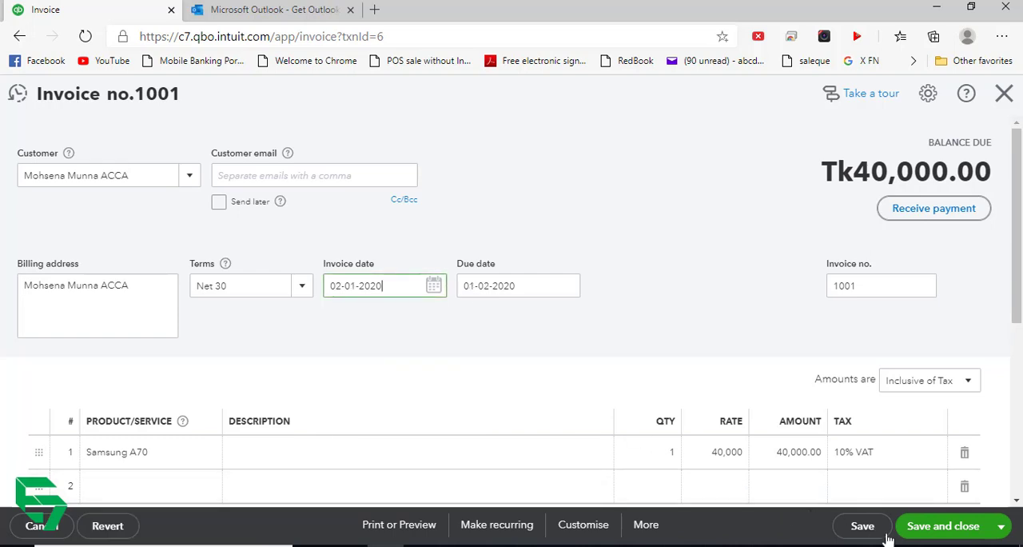
pyautogui.click(924, 527)
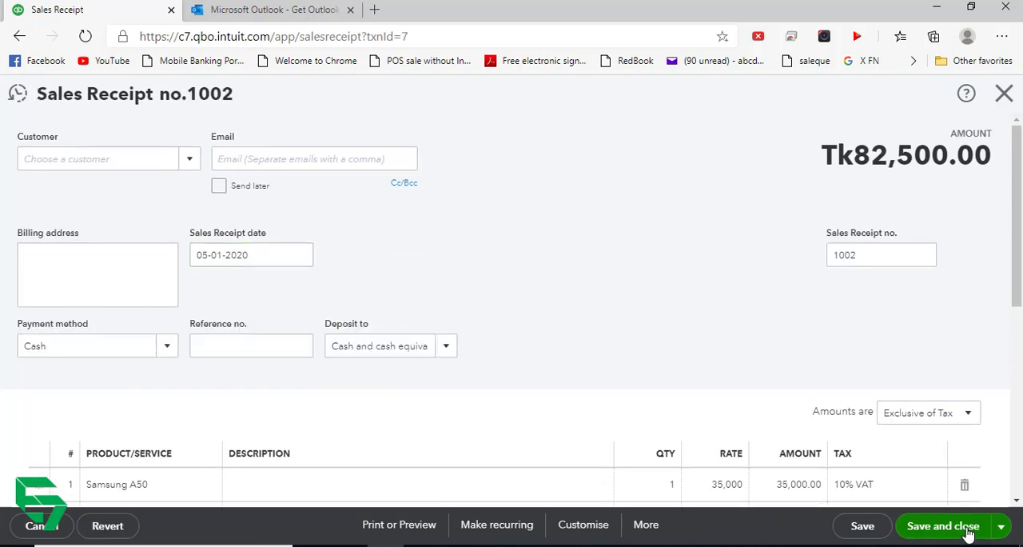
pyautogui.click(967, 527)
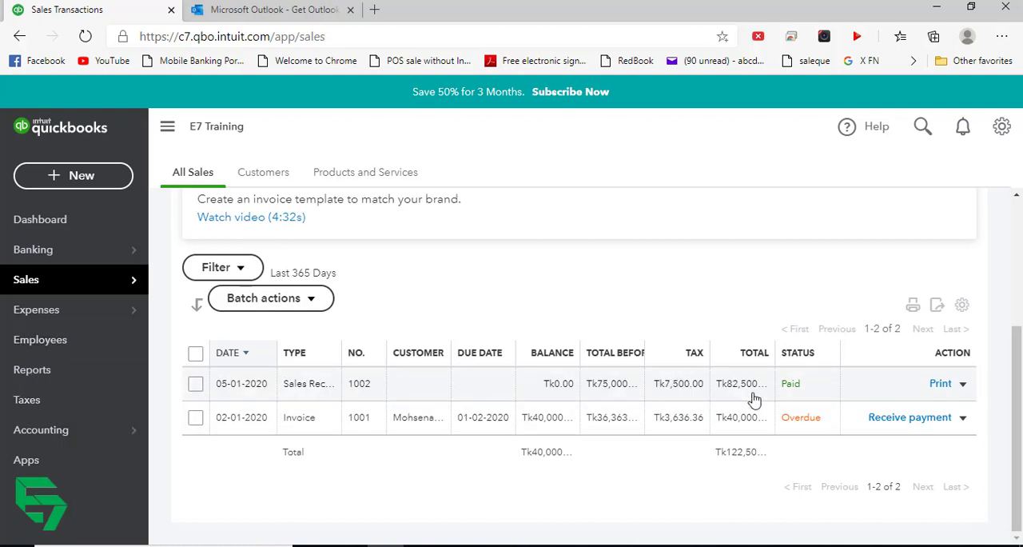
# - Return to the tax centre, reload the page, and review the tax collected, tax paid and amount due for January 2020
pyautogui.click(59, 402)
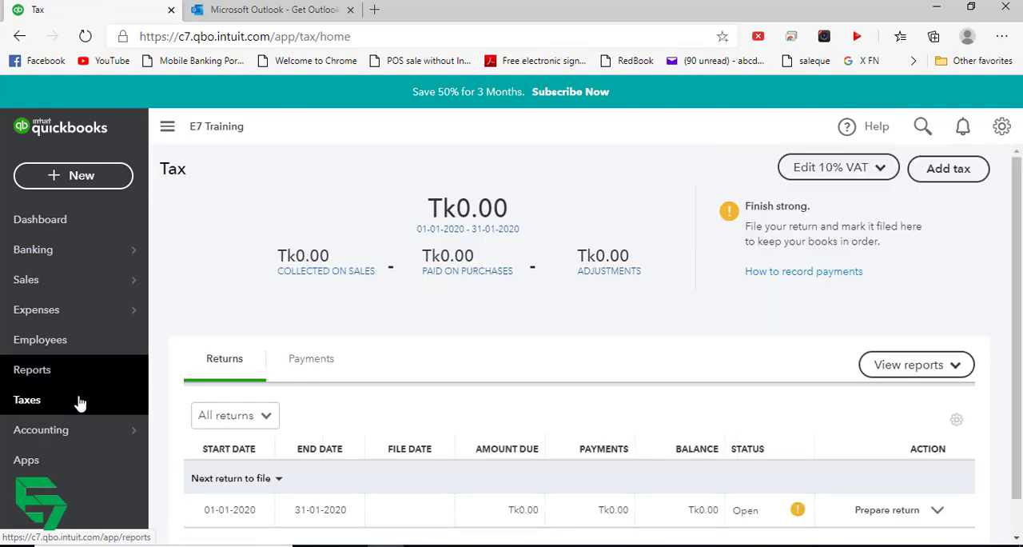
pyautogui.scroll(-1, 425, 262)
pyautogui.scroll(1, 320, 200)
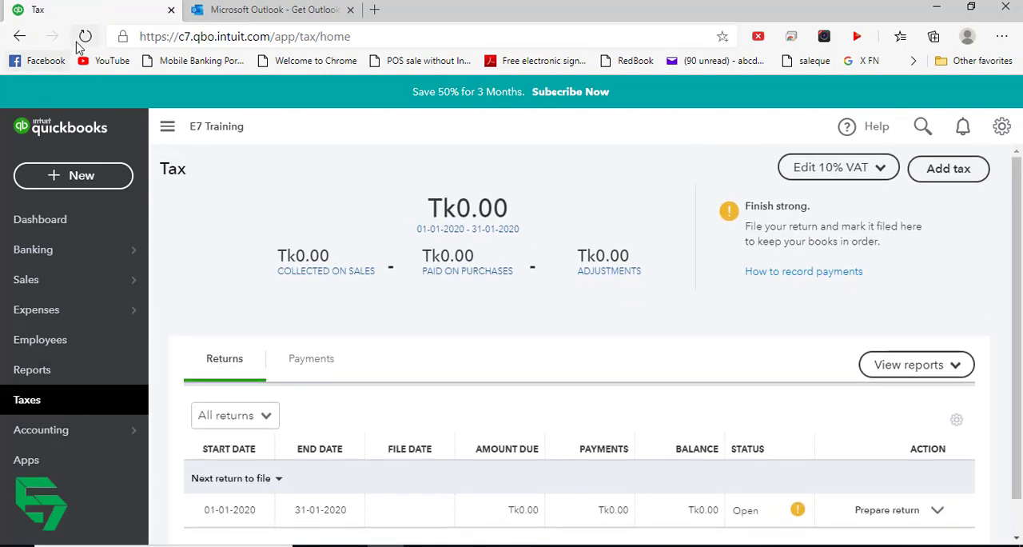
pyautogui.click(84, 36)
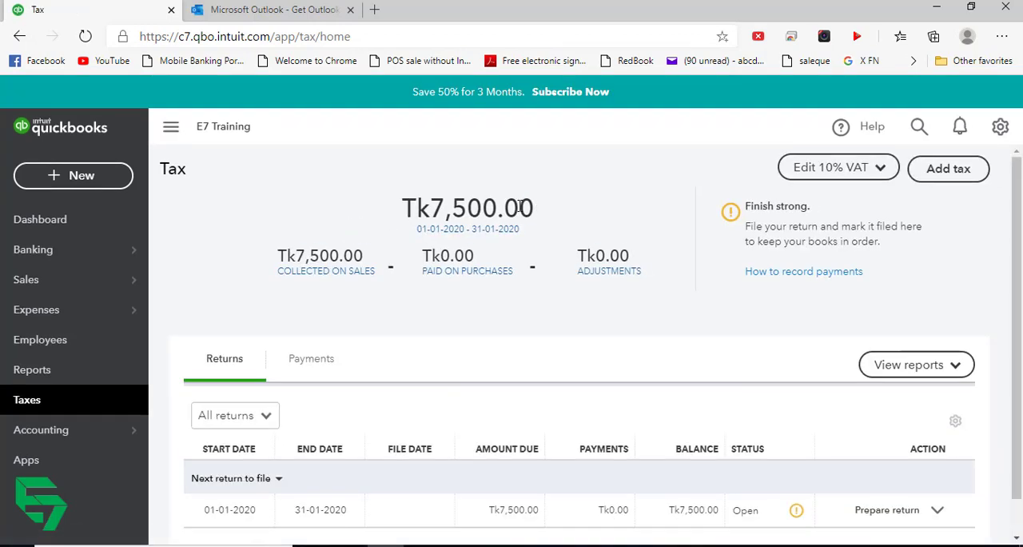
pyautogui.scroll(-1, 543, 224)
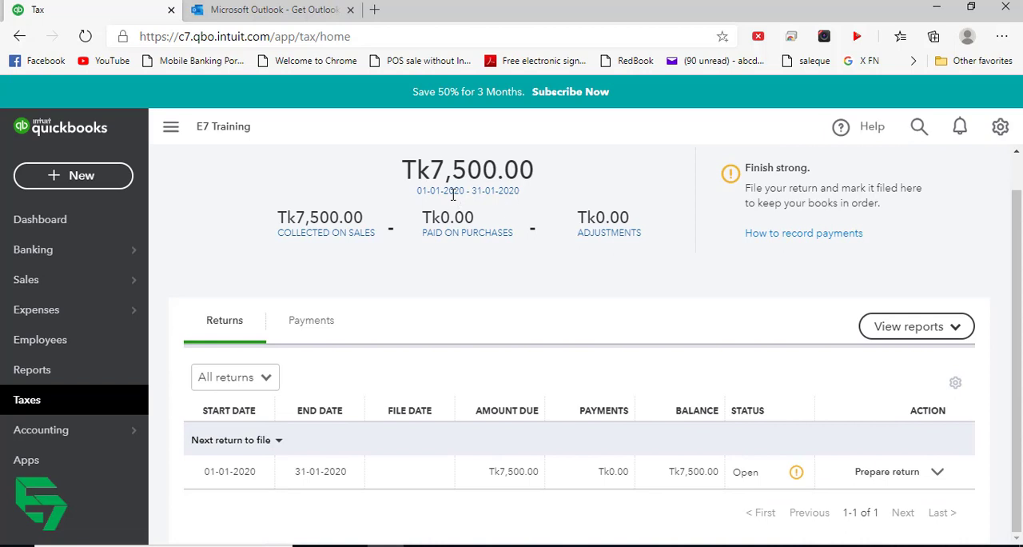
pyautogui.scroll(1, 382, 236)
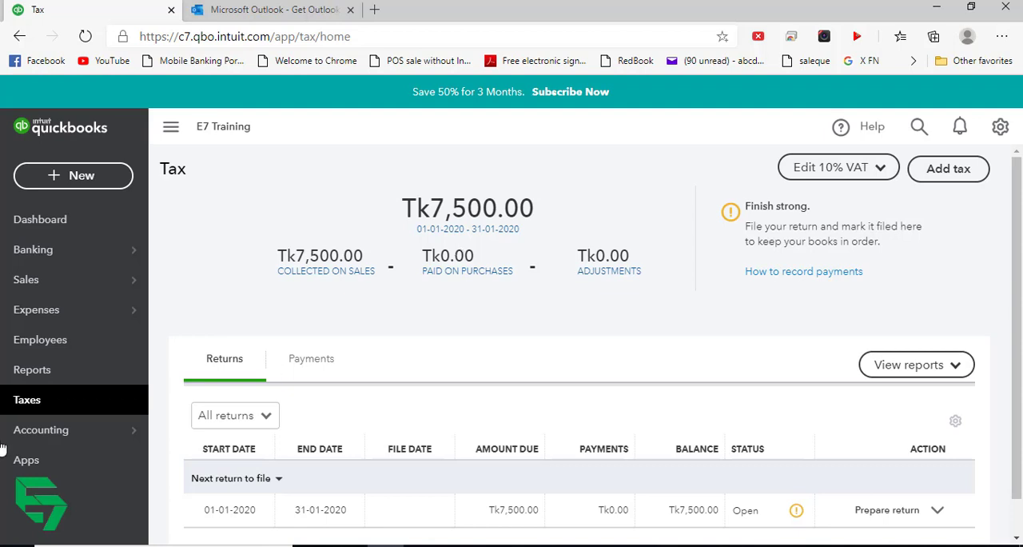
# - Start a received payment for the customer with the outstanding invoice and set the payment date to 20-01-2020
pyautogui.click(104, 182)
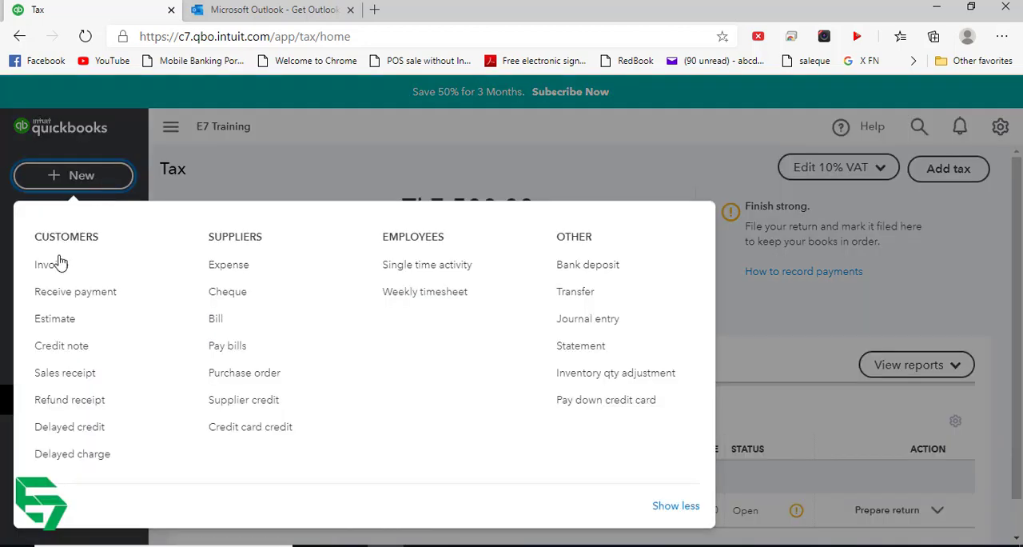
pyautogui.click(73, 297)
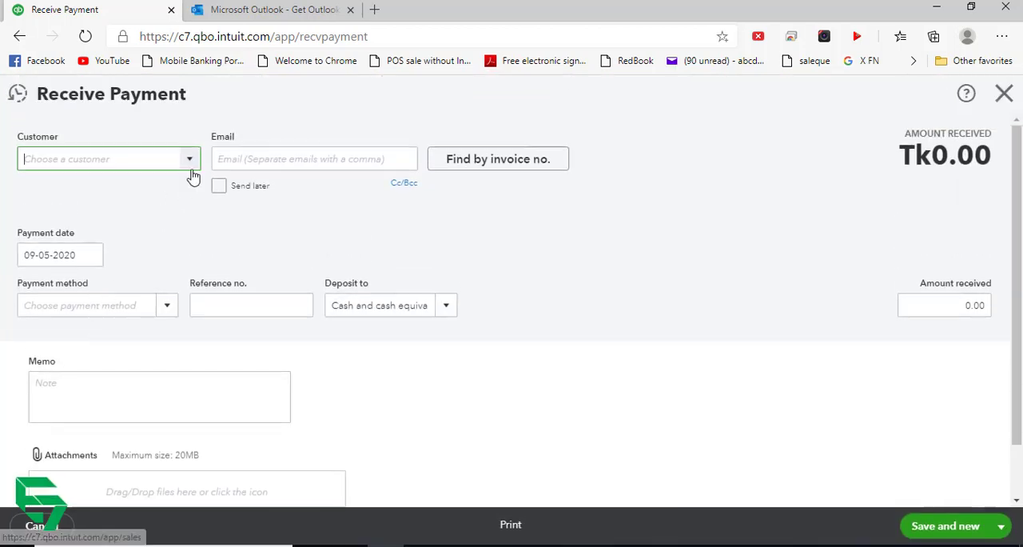
pyautogui.click(189, 159)
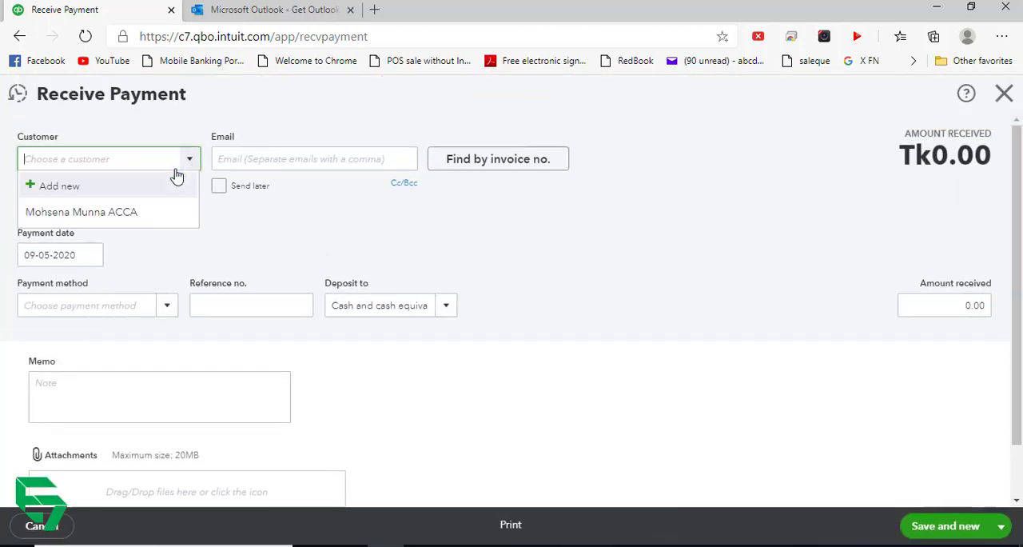
pyautogui.click(95, 214)
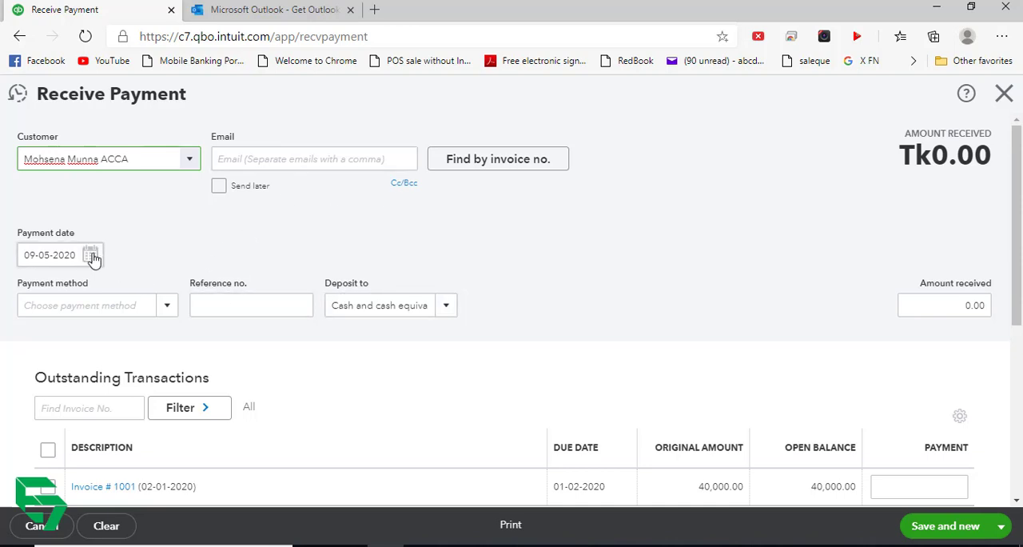
pyautogui.click(92, 256)
pyautogui.click(33, 293)
pyautogui.click(32, 293)
pyautogui.click(32, 293)
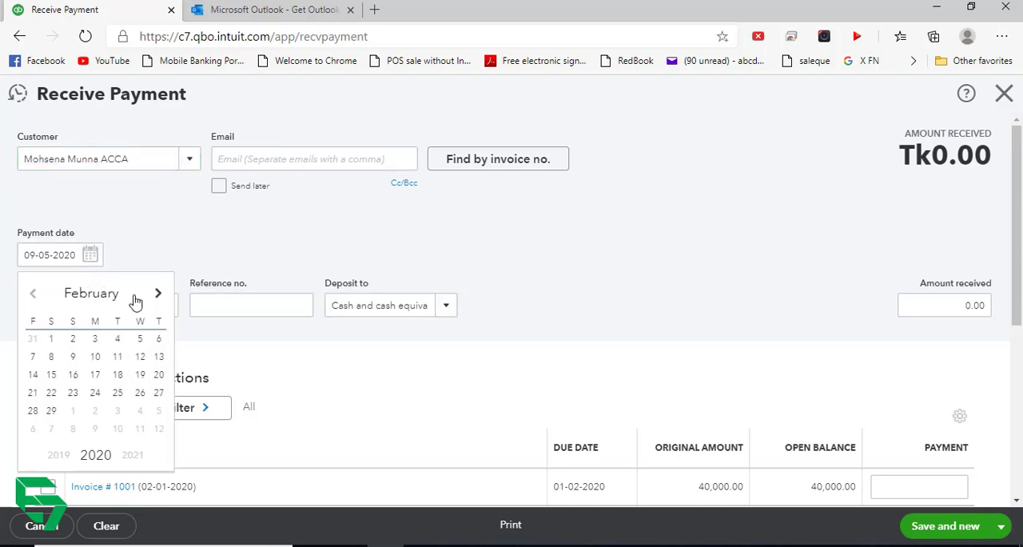
pyautogui.click(34, 295)
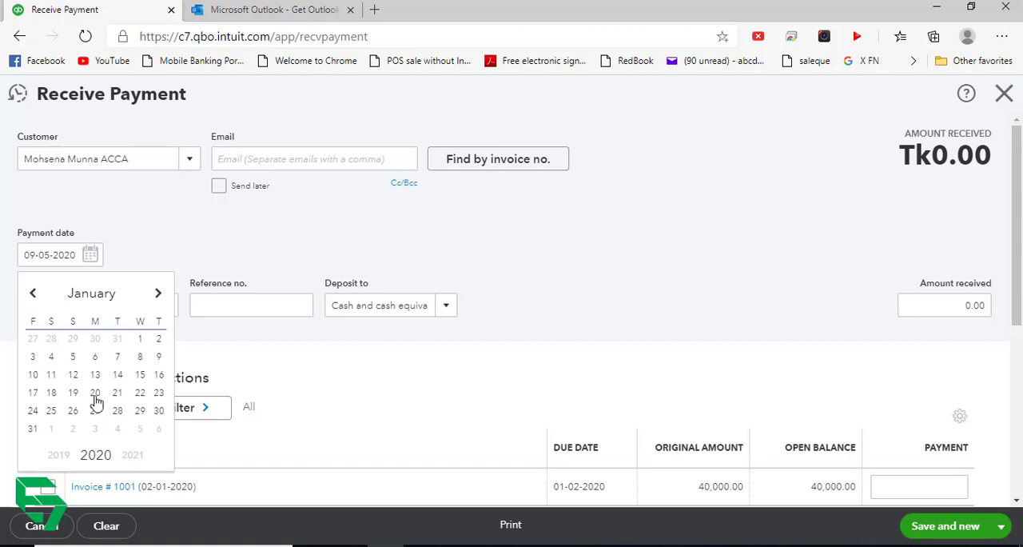
pyautogui.click(95, 393)
pyautogui.scroll(-2, 371, 376)
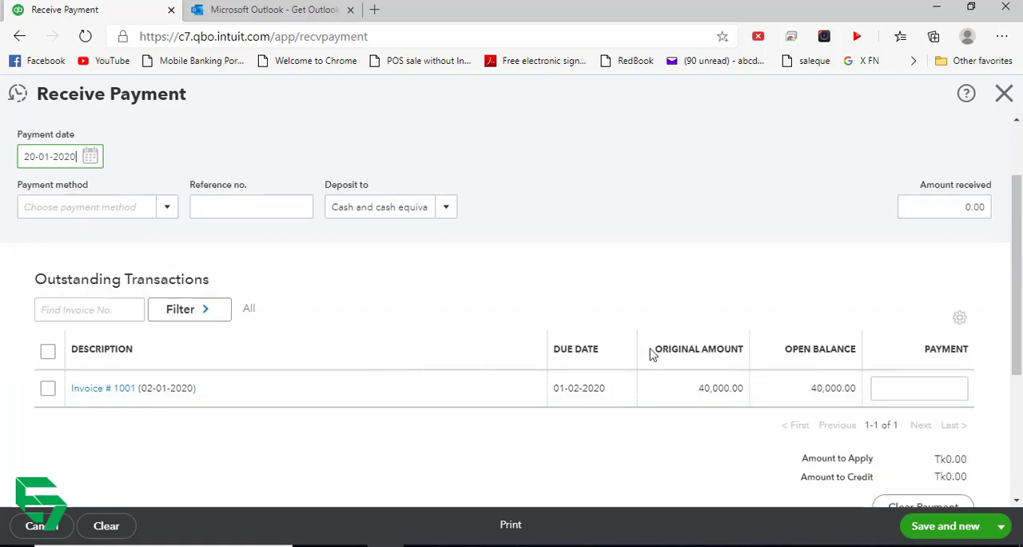
# - Apply the received payment of 40,000.00 to the outstanding invoice dated 02-01-2020 and save and close it
pyautogui.click(48, 389)
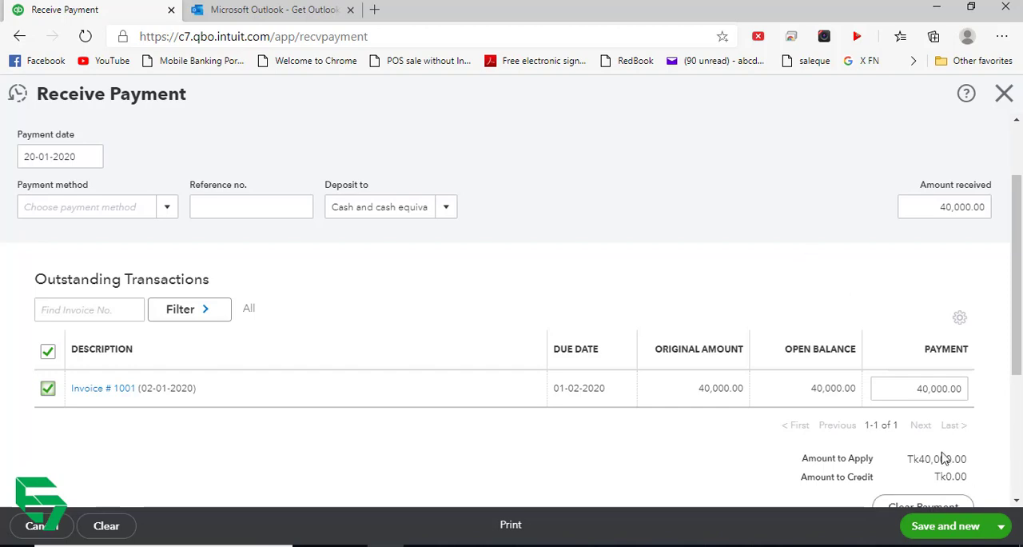
pyautogui.scroll(-1, 943, 457)
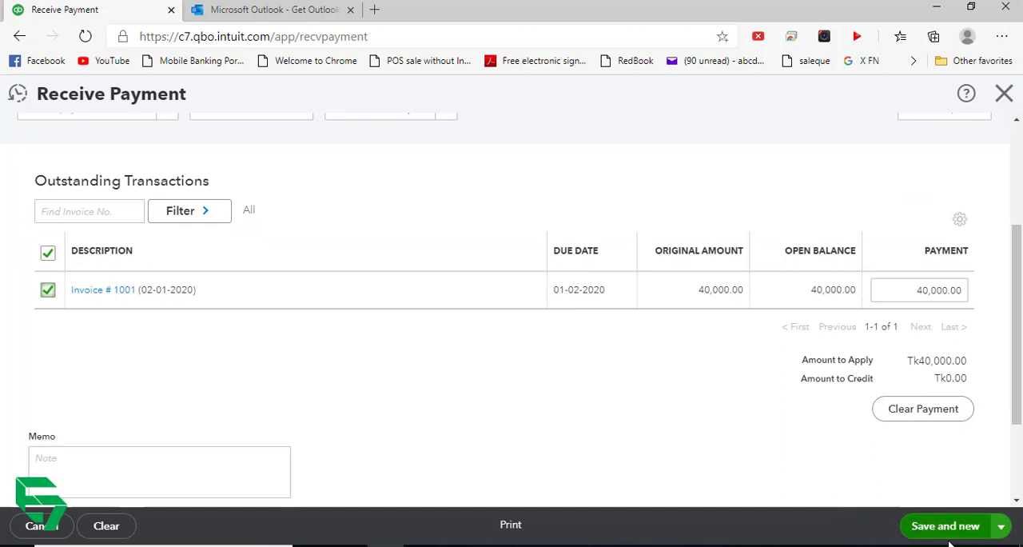
pyautogui.click(1000, 526)
pyautogui.click(947, 478)
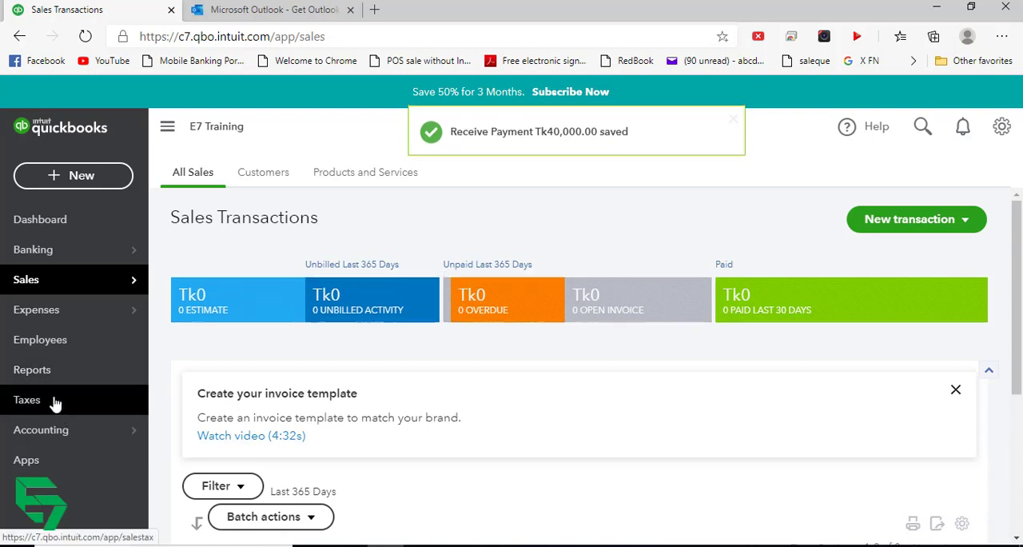
# - Return to the tax centre, reload it, and check the January 2020 tax collected on sales and paid on purchases
pyautogui.click(57, 407)
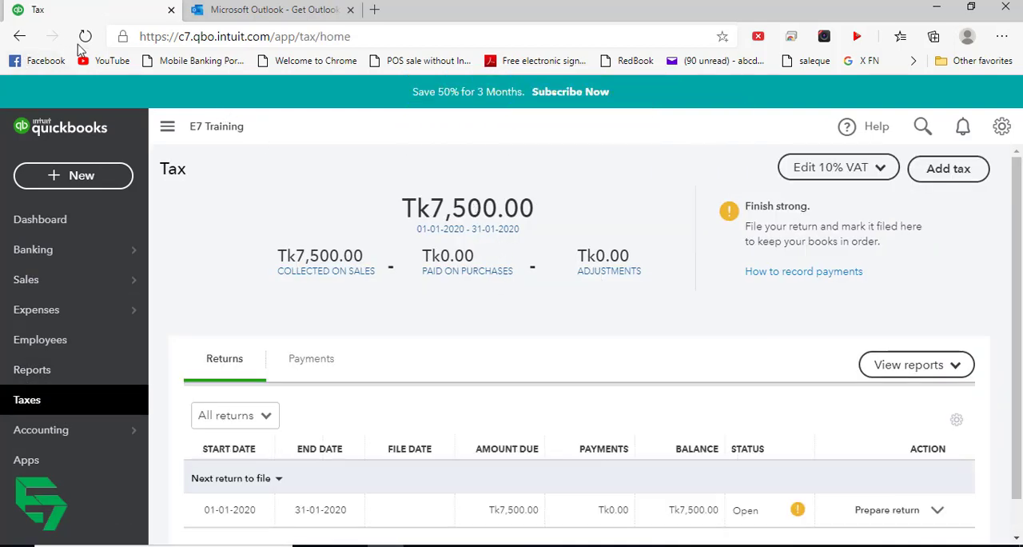
pyautogui.click(86, 37)
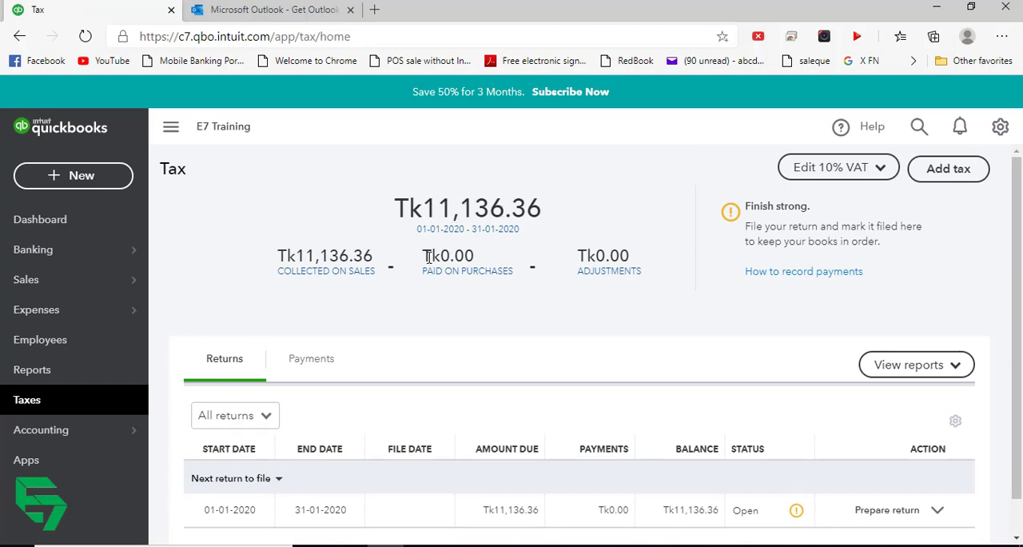
pyautogui.moveTo(424, 263); pyautogui.dragTo(524, 271)
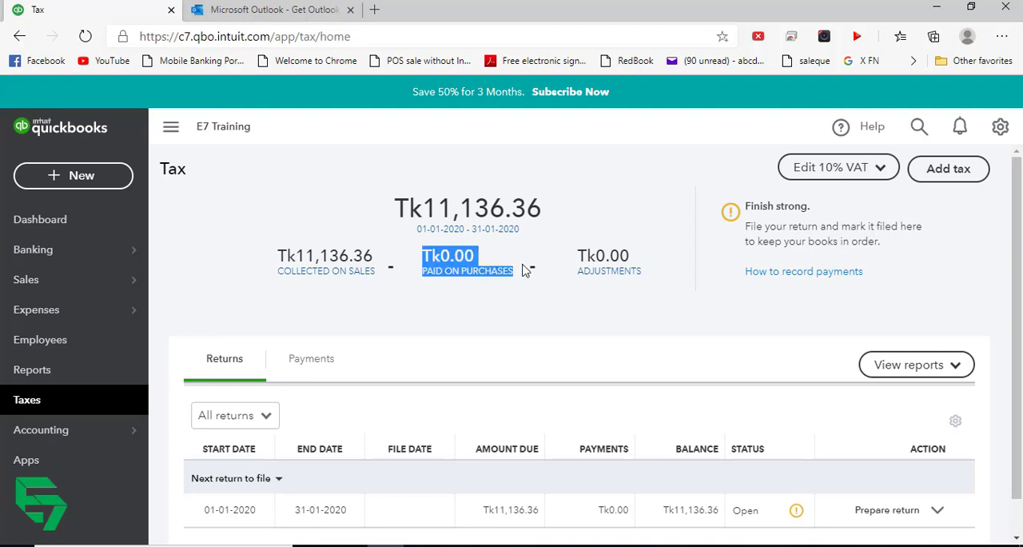
pyautogui.click(465, 330)
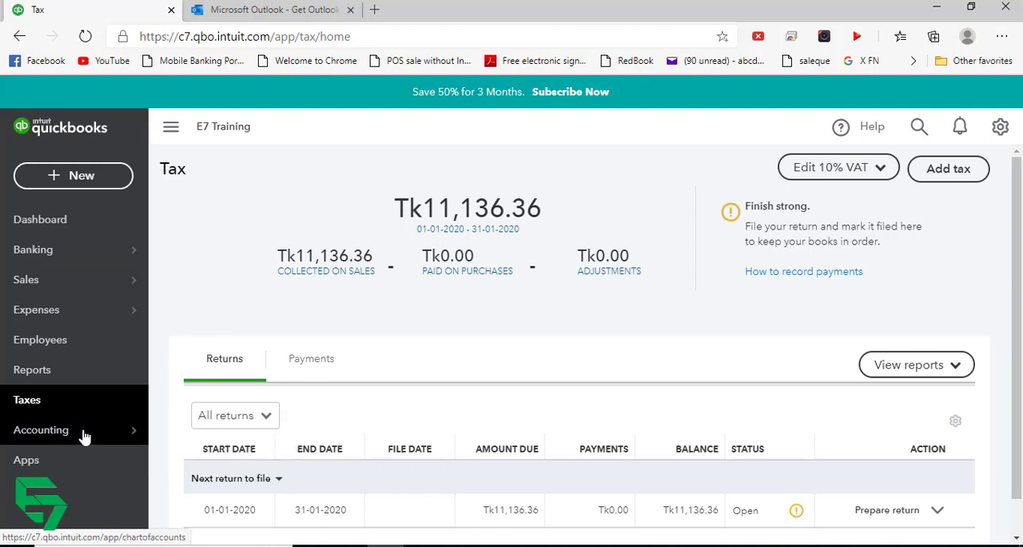
# - Open the Balance Sheet report and review the cash, accounts payable and VAT payable balances
pyautogui.click(64, 378)
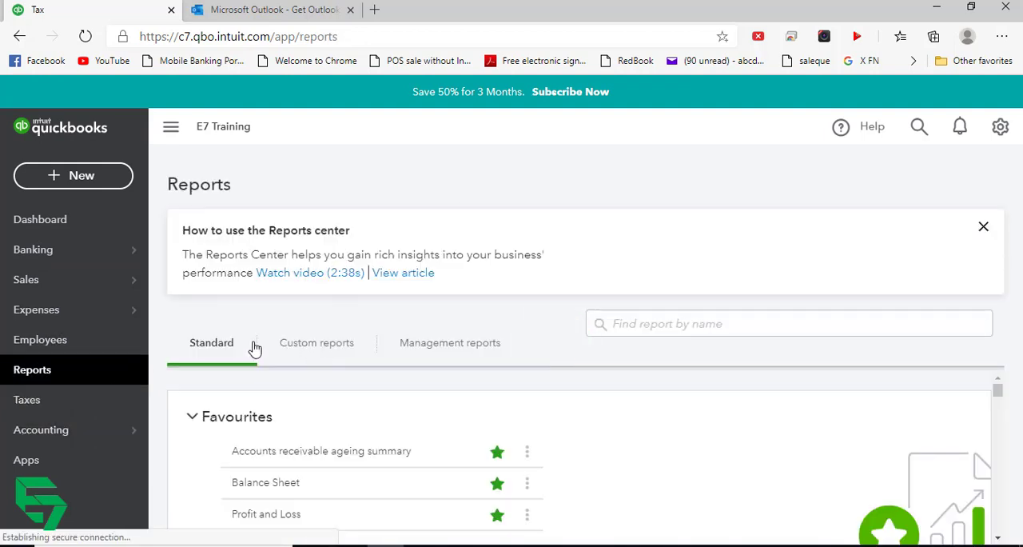
pyautogui.click(274, 483)
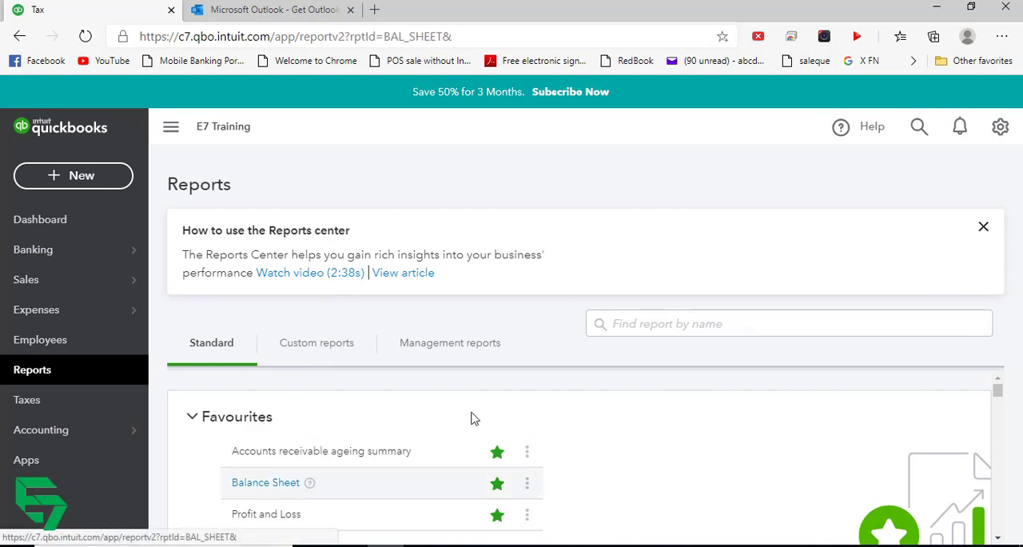
pyautogui.scroll(-3, 550, 356)
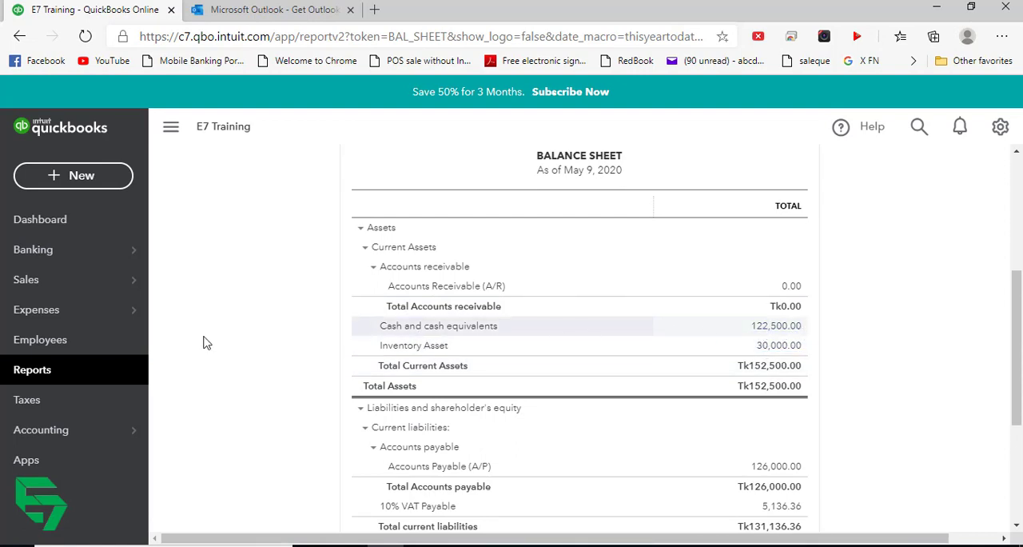
# - Start a new expense, dismiss the guided tour offer, and choose the supplier Transtec as payee
pyautogui.click(108, 180)
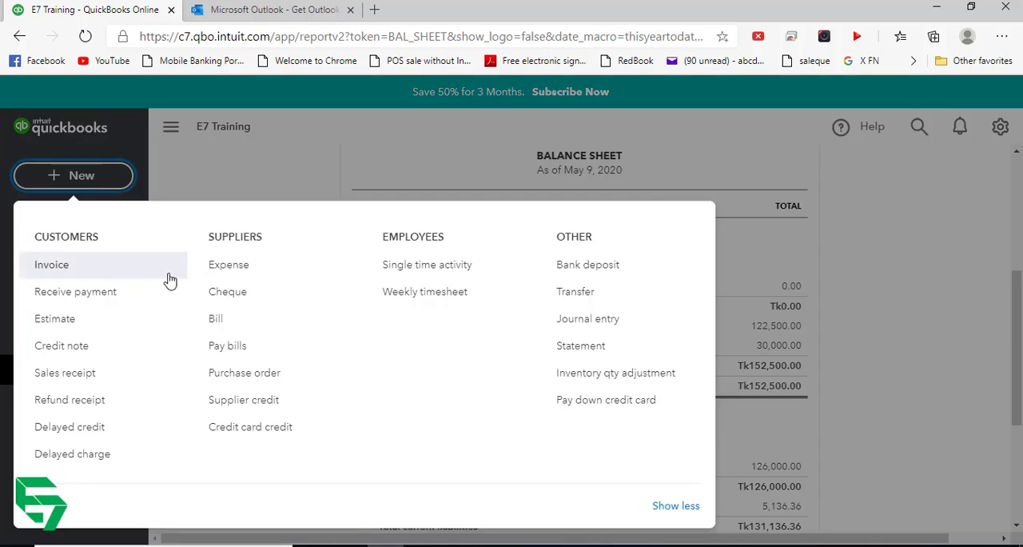
pyautogui.click(232, 266)
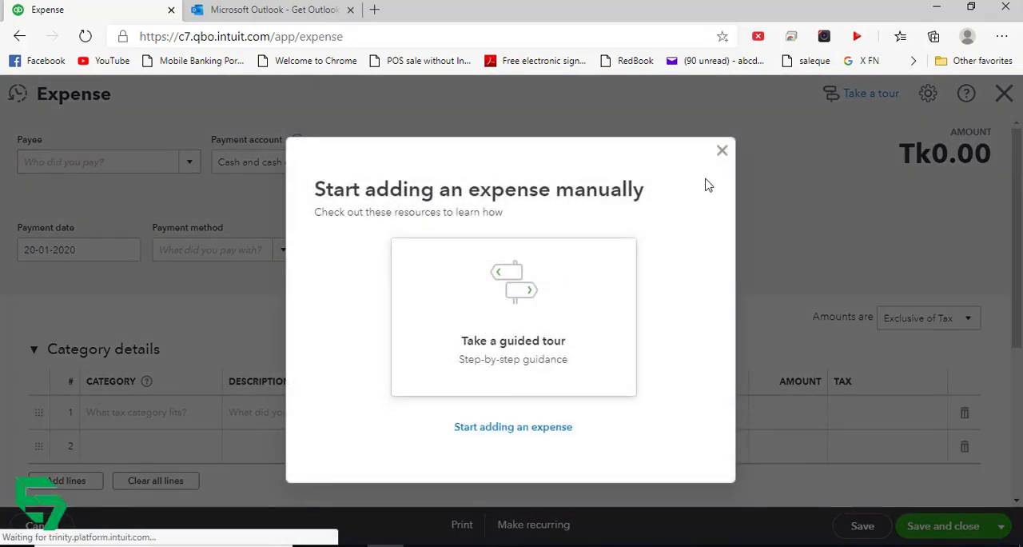
pyautogui.click(722, 150)
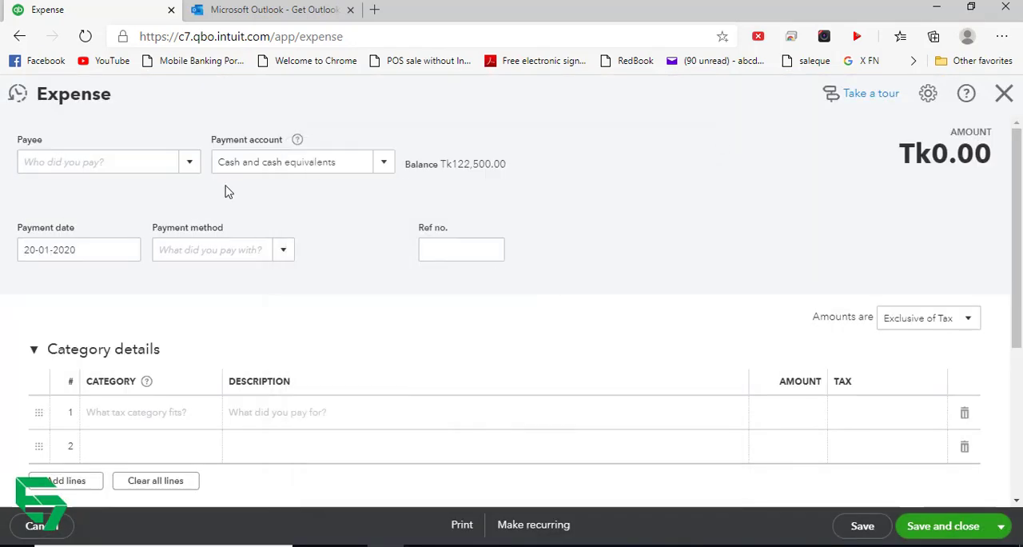
pyautogui.click(187, 165)
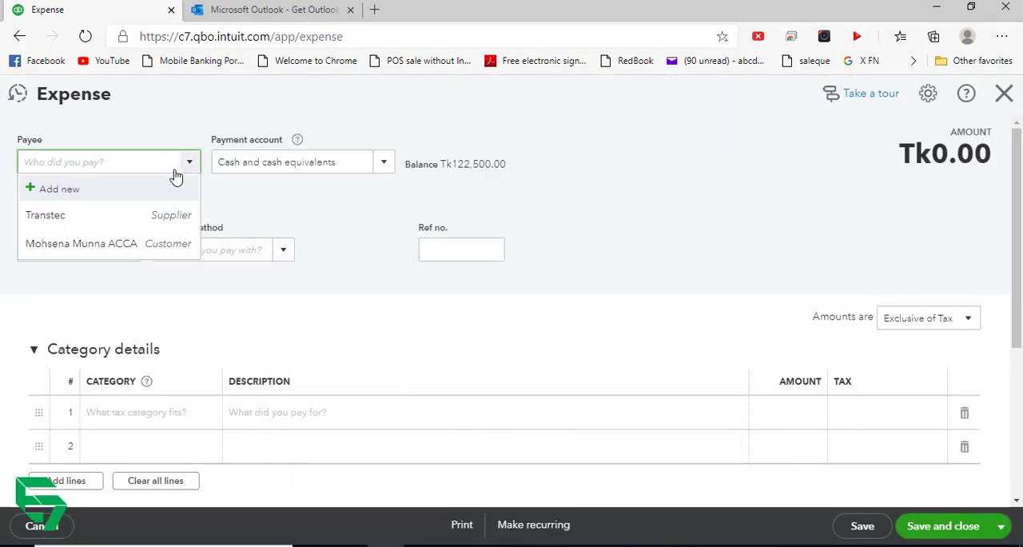
pyautogui.click(95, 219)
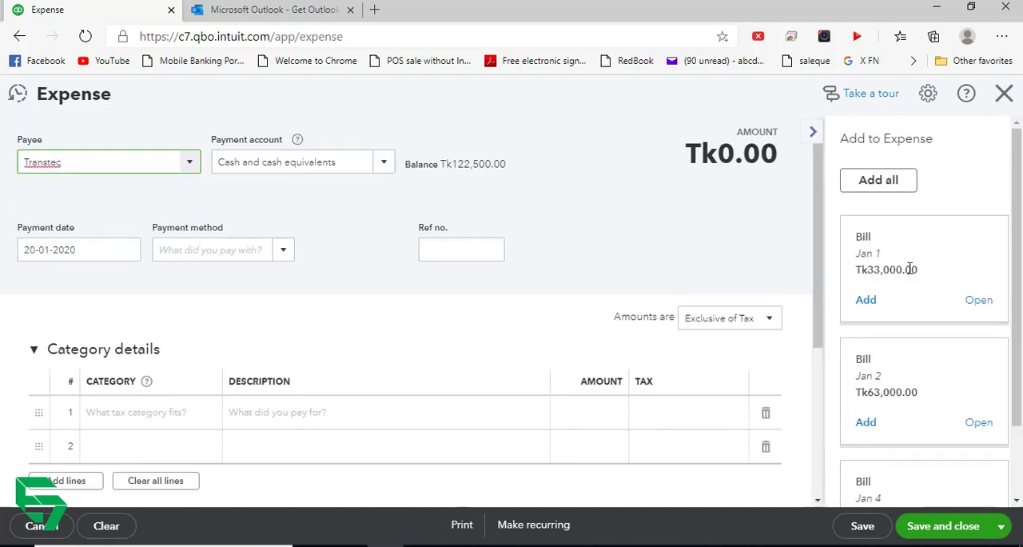
# - Add the Transtec bills of 1, 2 and 4 January to the bill payment and pay 20,000.00 on the 04-01-2020 bill
pyautogui.click(866, 301)
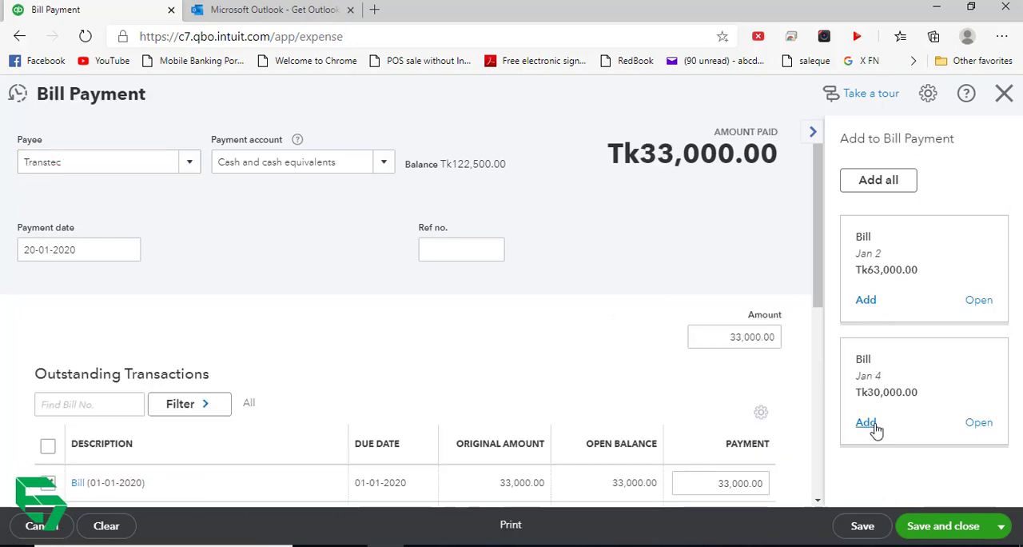
pyautogui.click(865, 422)
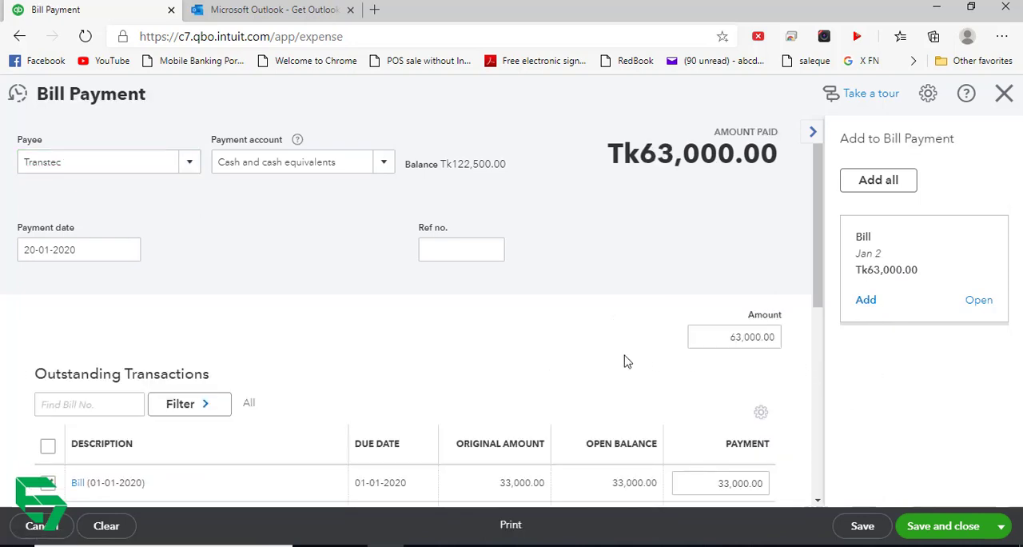
pyautogui.scroll(-2, 625, 359)
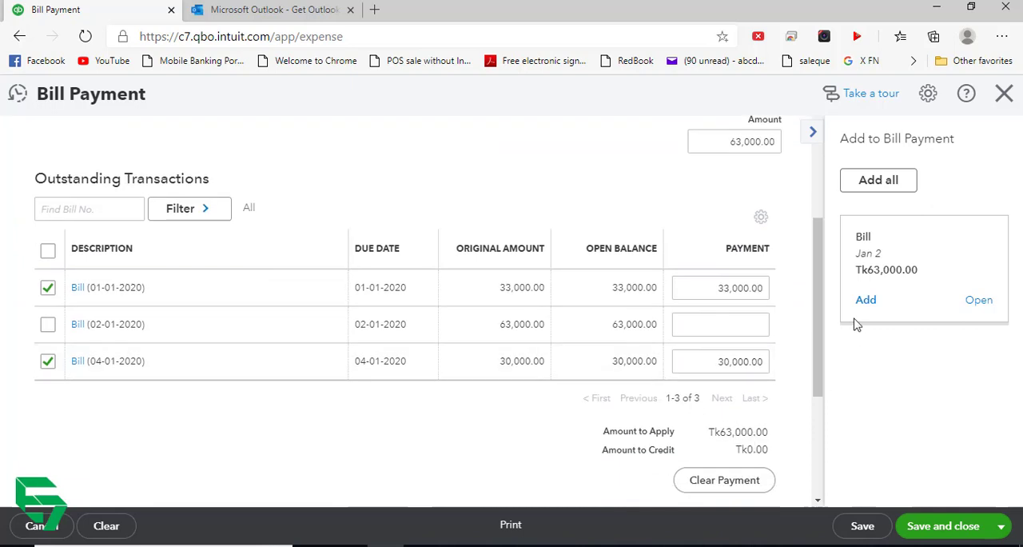
pyautogui.click(865, 301)
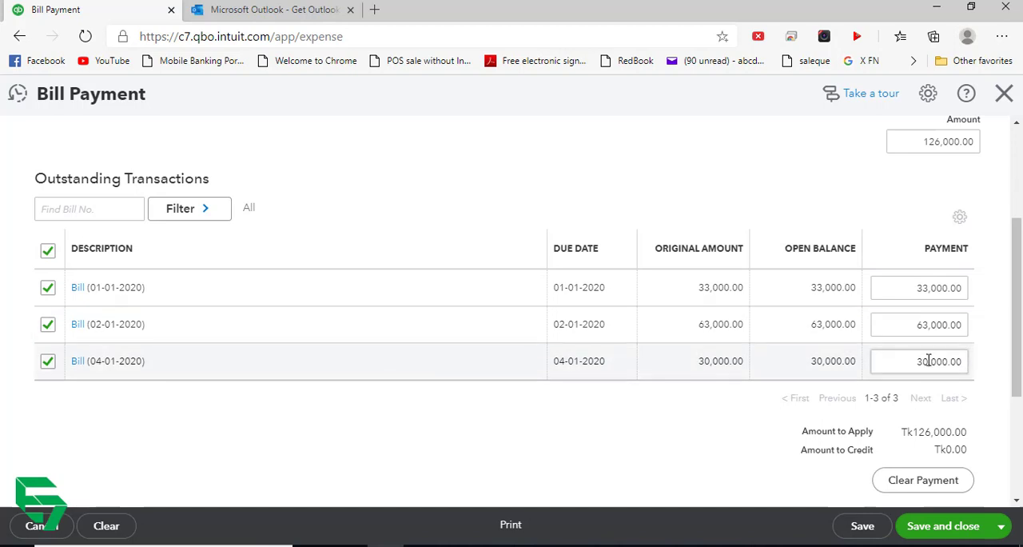
pyautogui.click(927, 361)
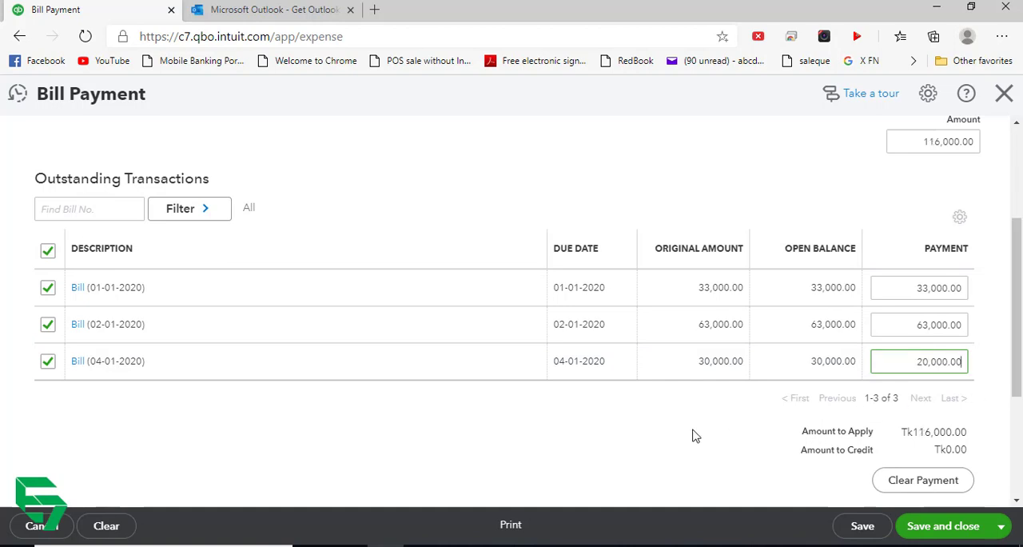
# - Set the bill payment's date to 26-01-2020 and save and close it
pyautogui.scroll(5, 605, 331)
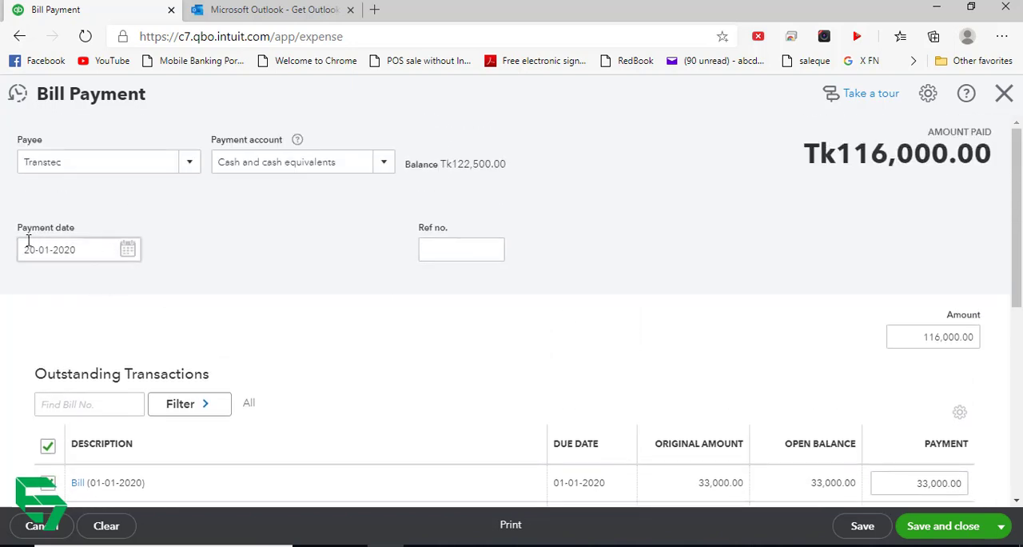
pyautogui.click(124, 261)
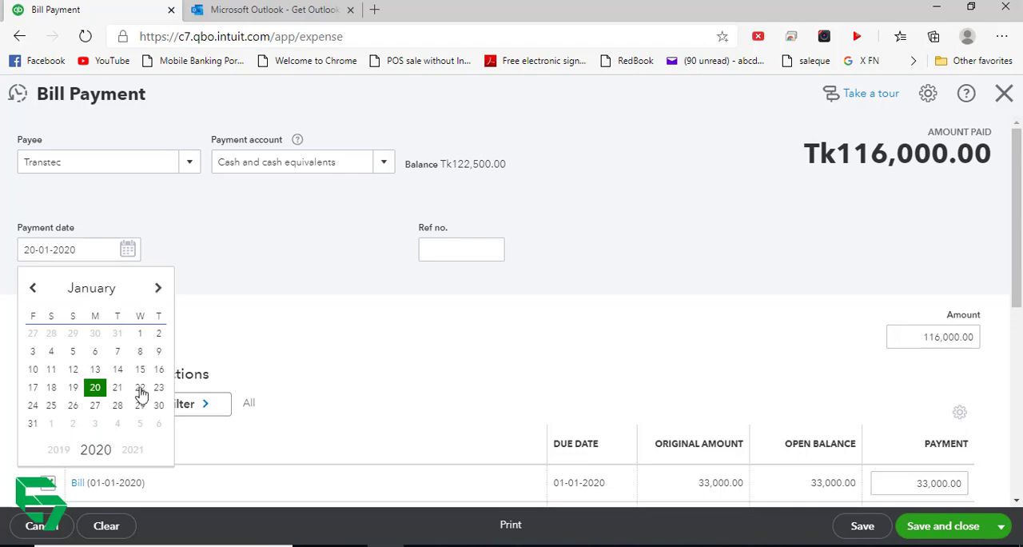
pyautogui.click(73, 405)
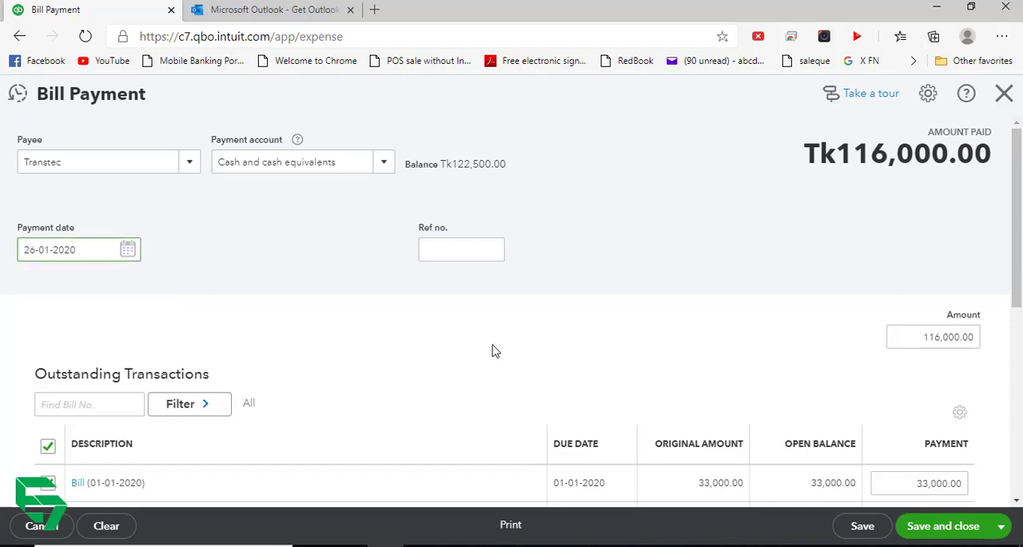
pyautogui.scroll(-5, 719, 423)
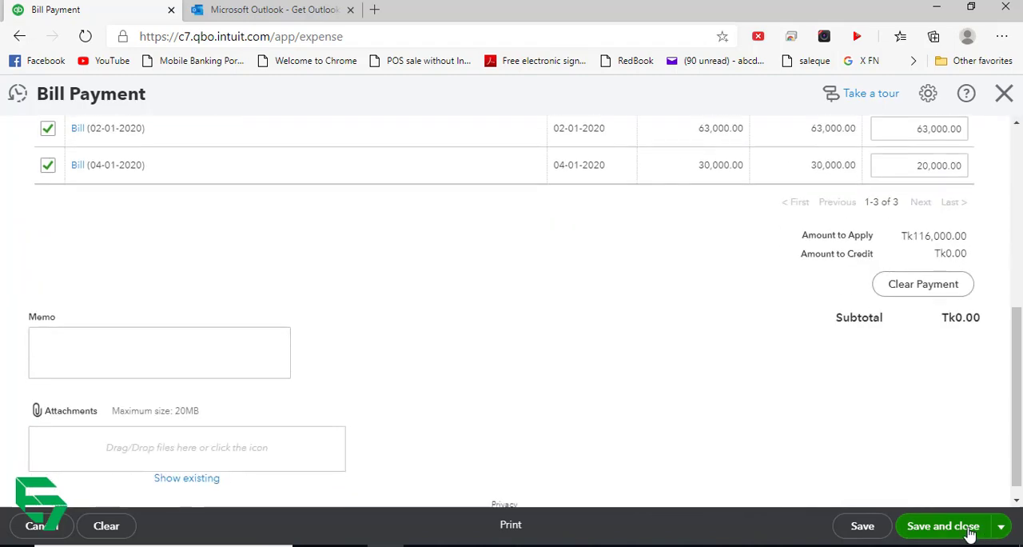
pyautogui.click(968, 527)
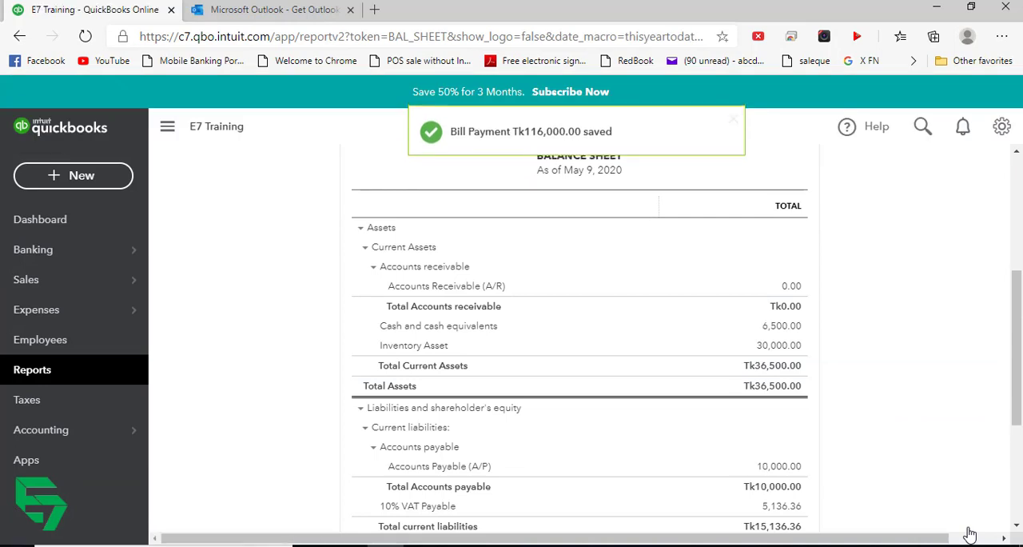
# - Go back to the tax centre and reload the January 2020 figures after the bill payment
pyautogui.click(39, 401)
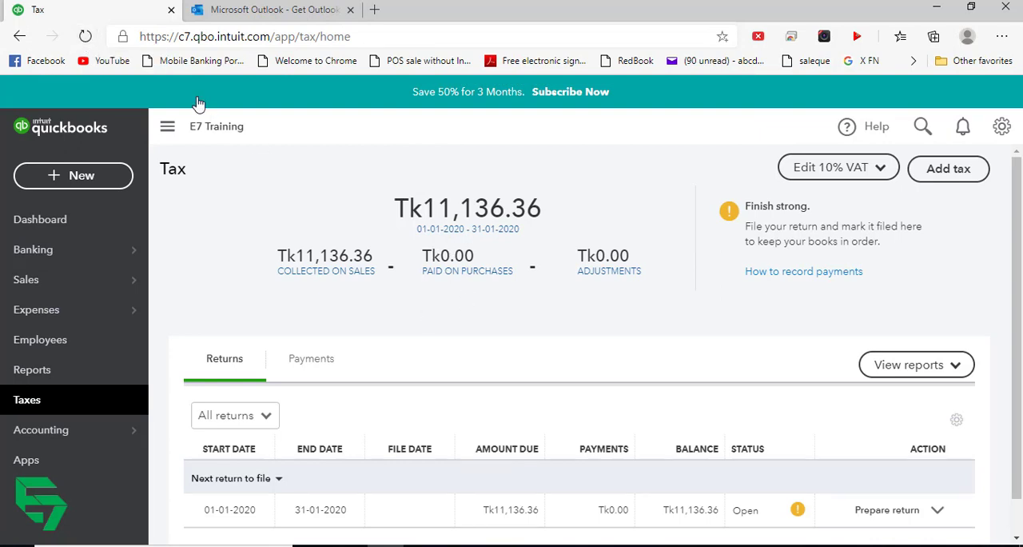
pyautogui.click(86, 36)
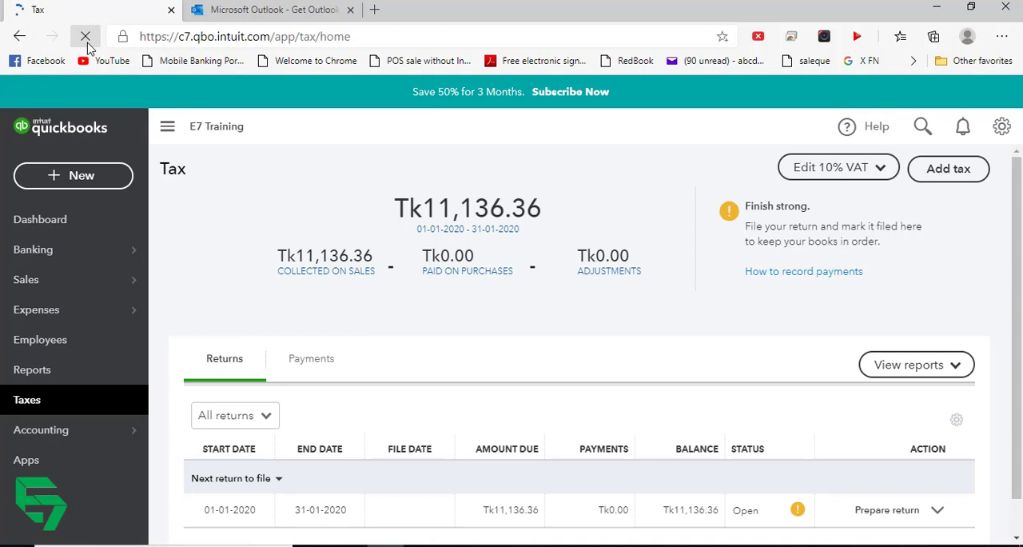
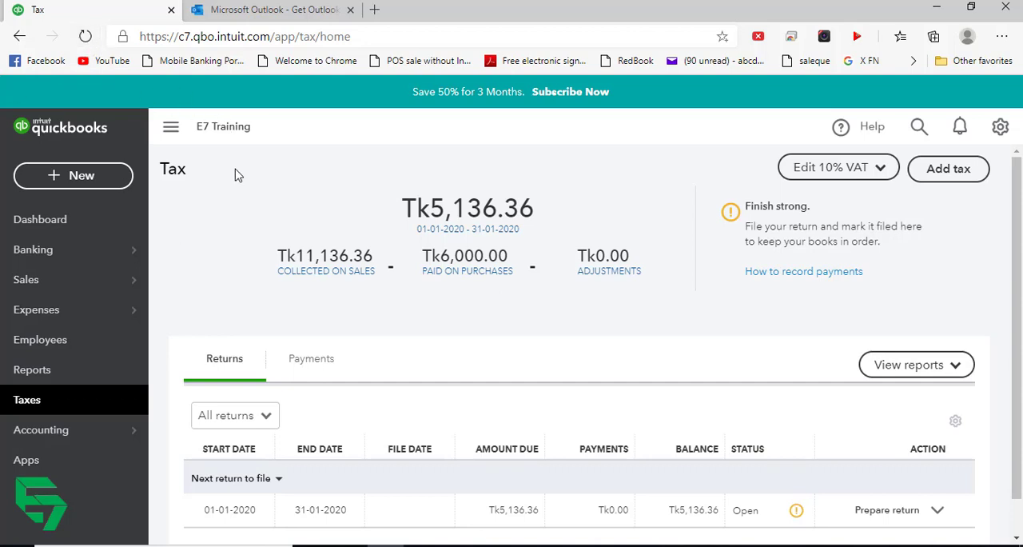
# - Open the tax summary report for the January 2020 return and review its sales, purchases and total amount due lines
pyautogui.scroll(-1, 509, 348)
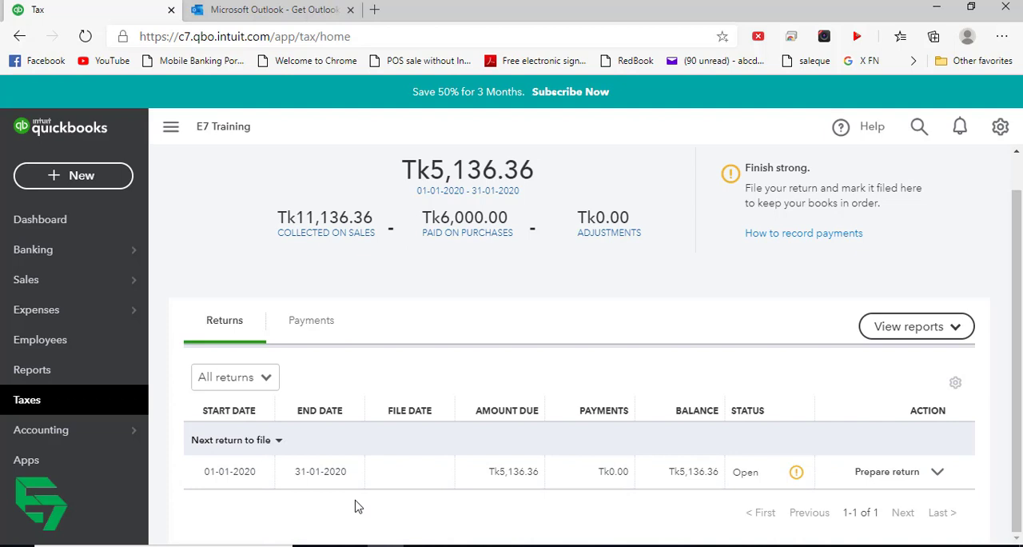
pyautogui.click(938, 474)
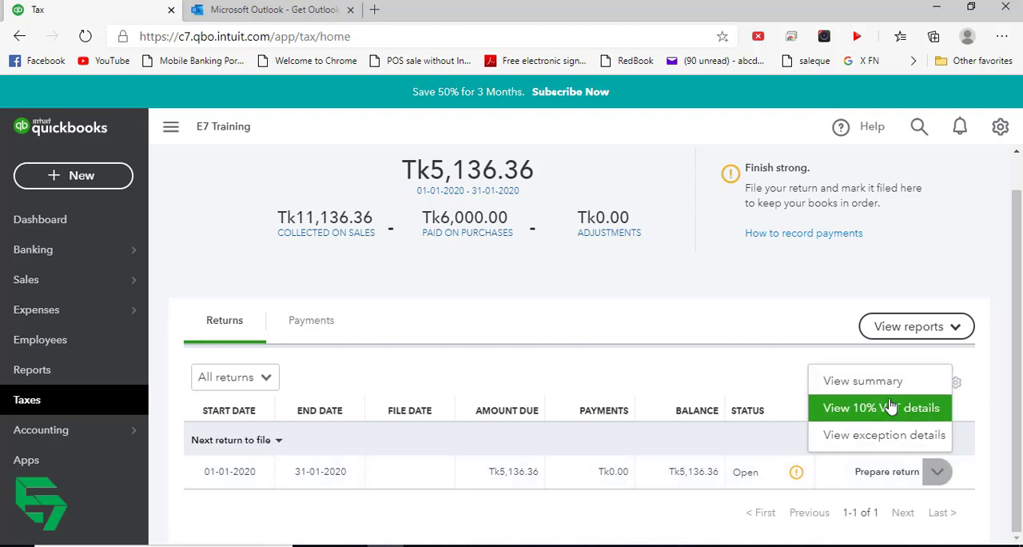
pyautogui.click(863, 382)
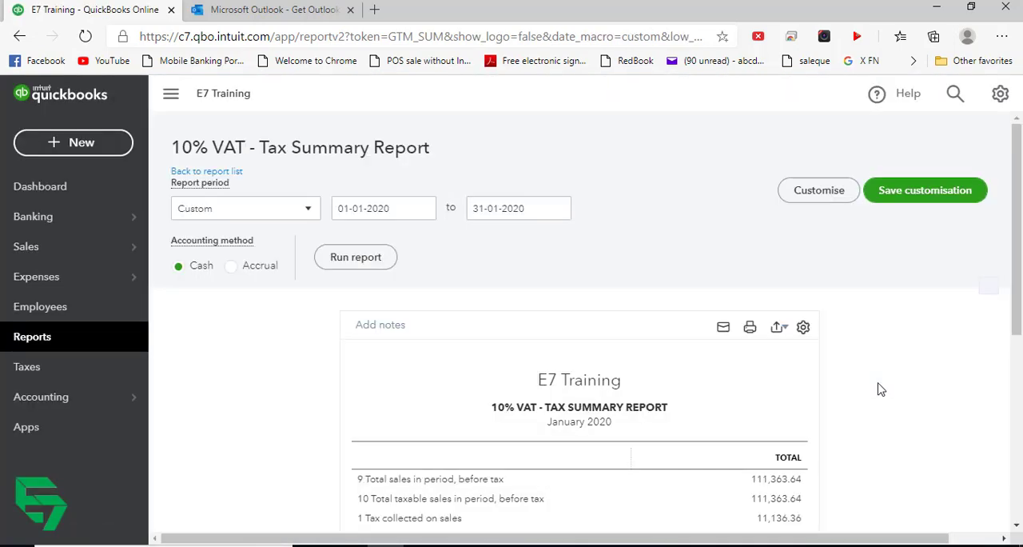
pyautogui.scroll(-2, 853, 389)
pyautogui.scroll(-3, 771, 294)
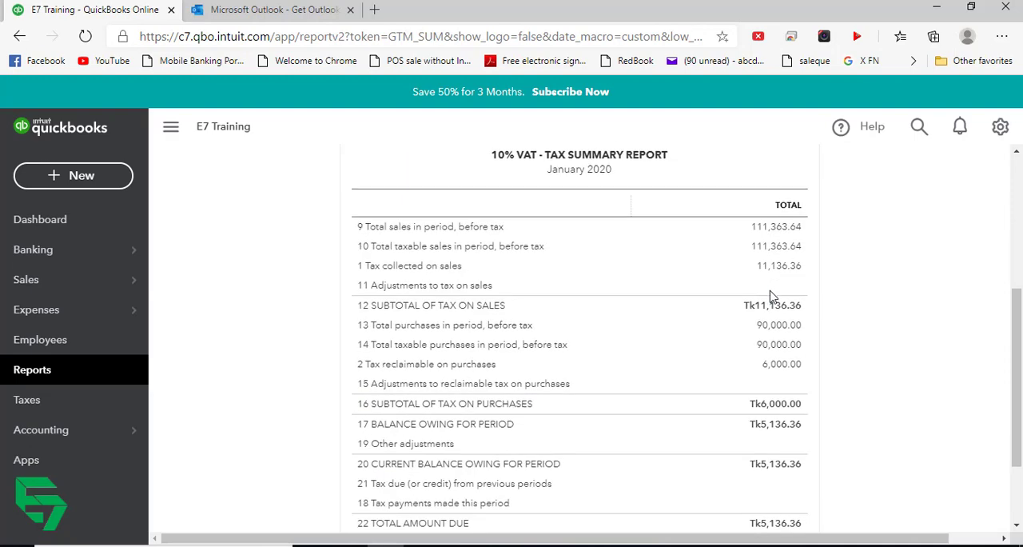
pyautogui.scroll(2, 770, 296)
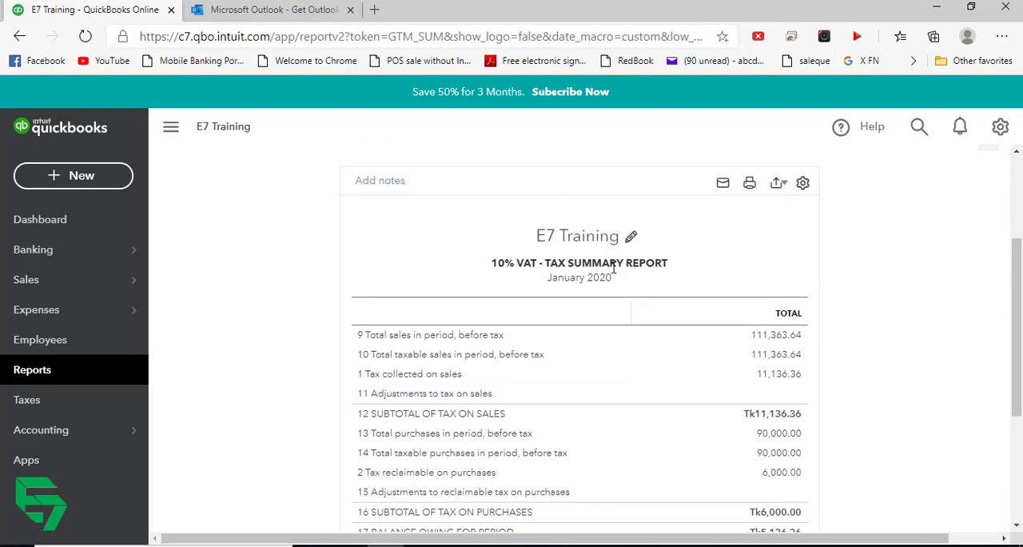
pyautogui.scroll(-1, 682, 277)
pyautogui.scroll(-1, 682, 277)
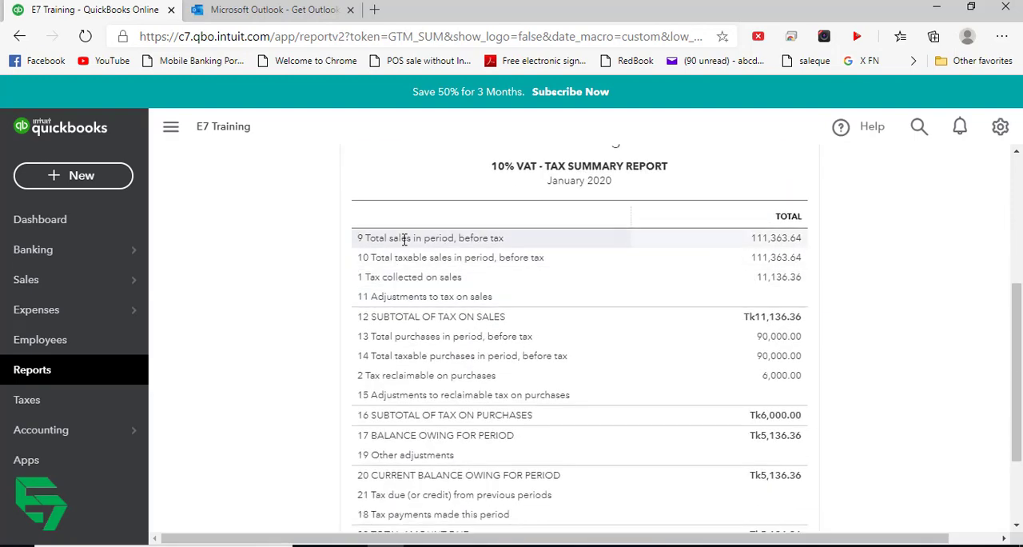
pyautogui.scroll(-2, 767, 399)
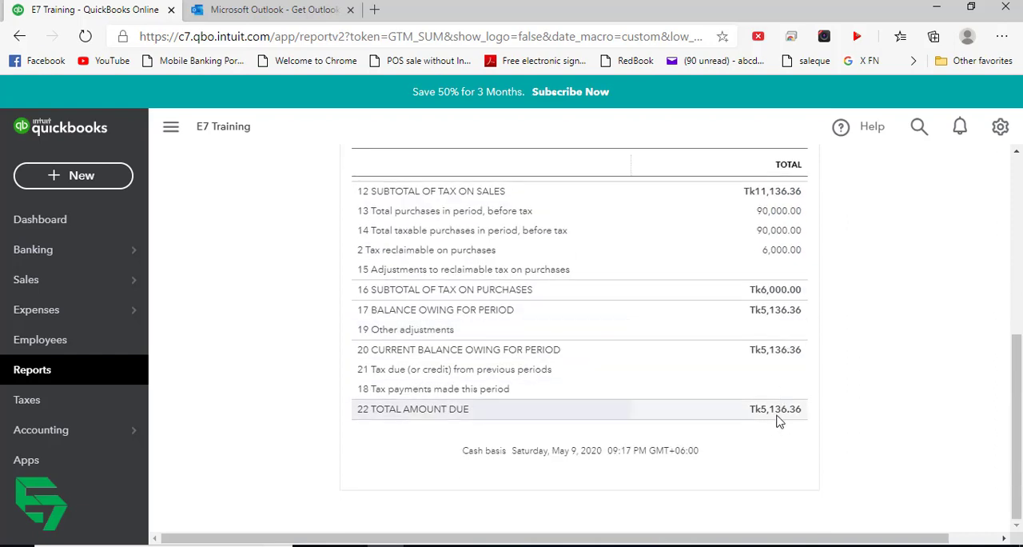
pyautogui.scroll(2, 743, 248)
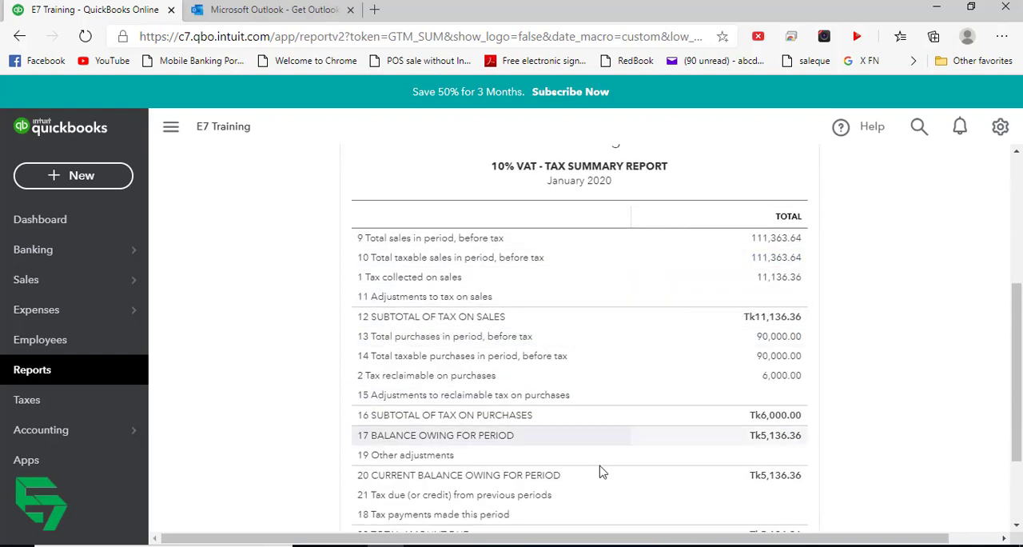
pyautogui.scroll(1, 631, 447)
pyautogui.scroll(-1, 624, 407)
pyautogui.scroll(-2, 589, 398)
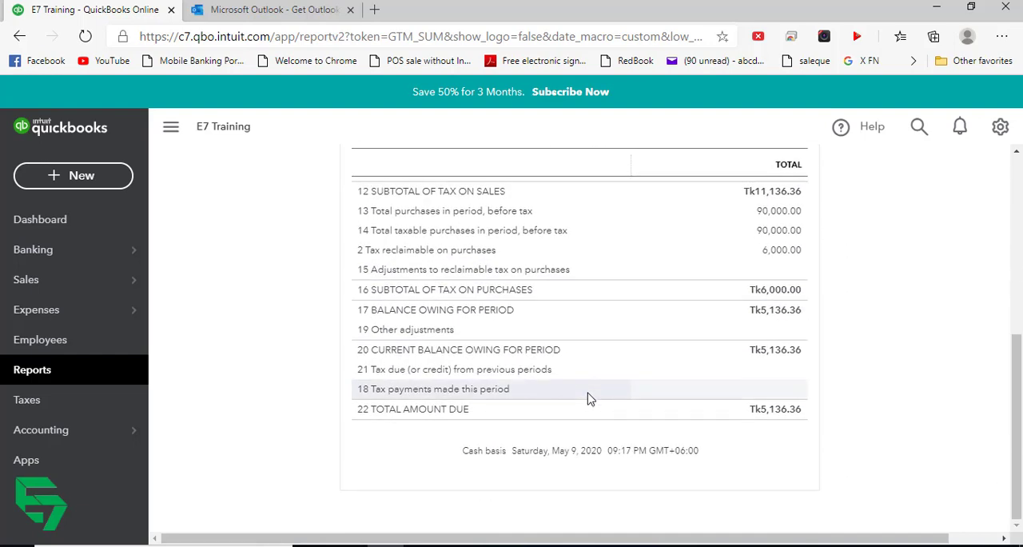
pyautogui.scroll(6, 588, 397)
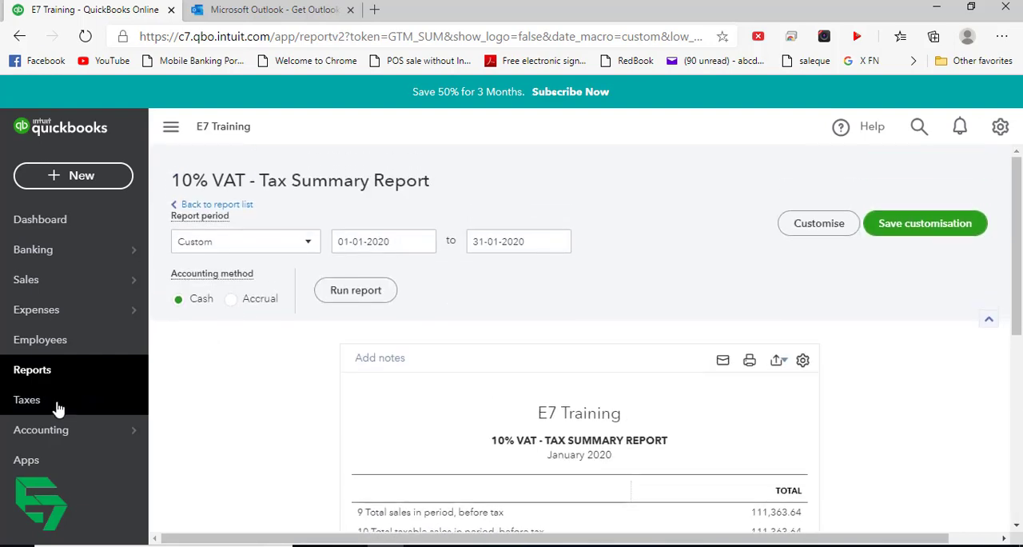
# - Open the 10% VAT details of the January 2020 return, review the taxed sales and purchases, and dismiss the desktop notification
pyautogui.click(57, 409)
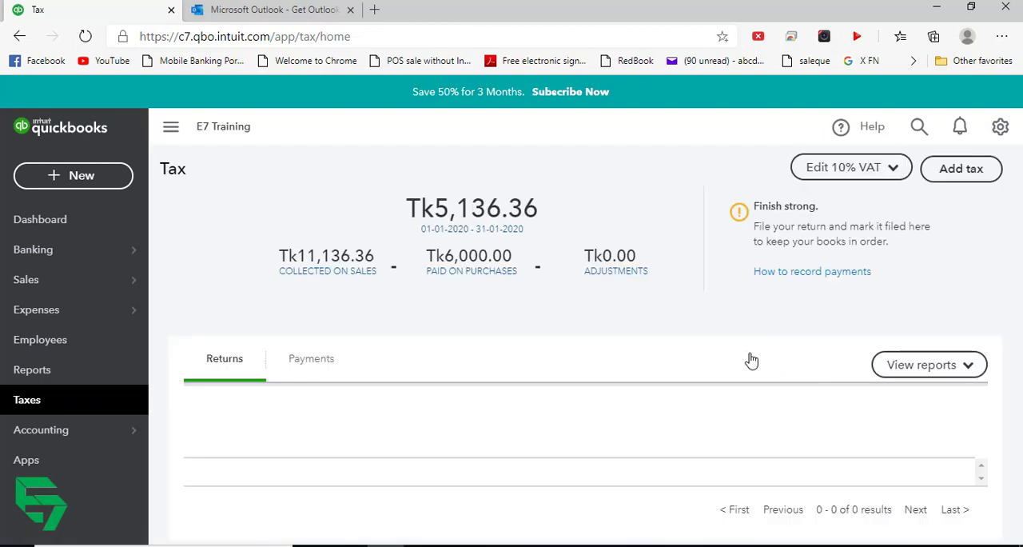
pyautogui.scroll(-1, 455, 399)
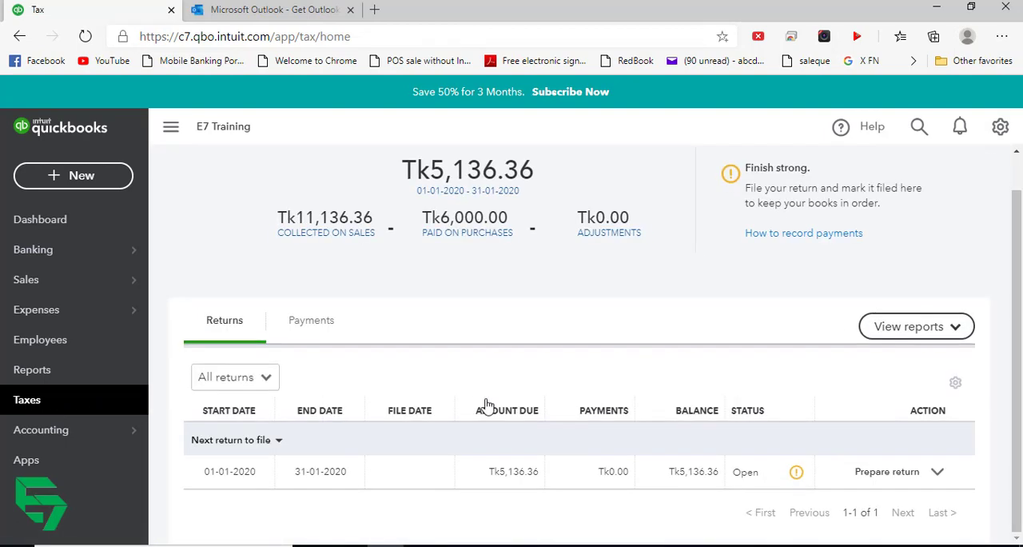
pyautogui.click(939, 477)
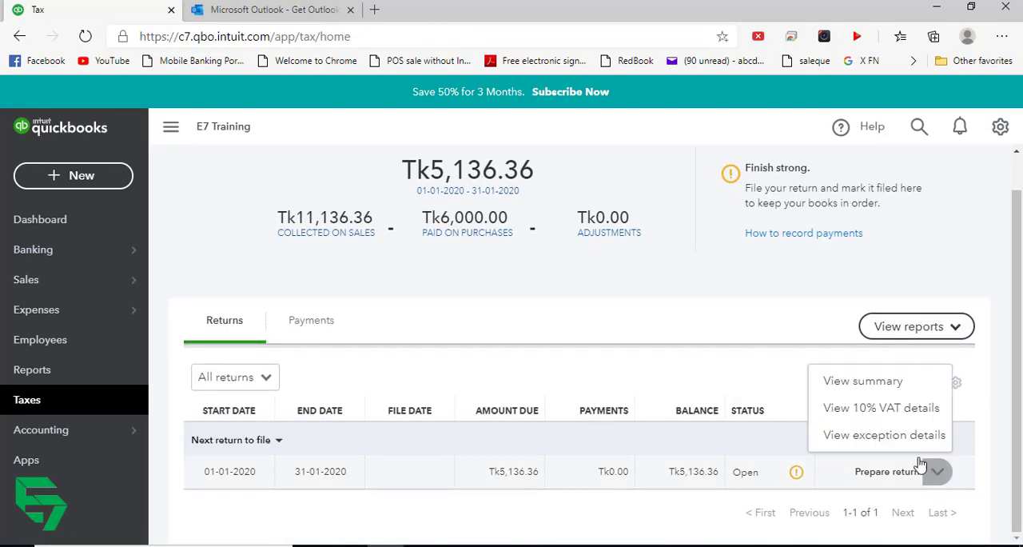
pyautogui.click(867, 408)
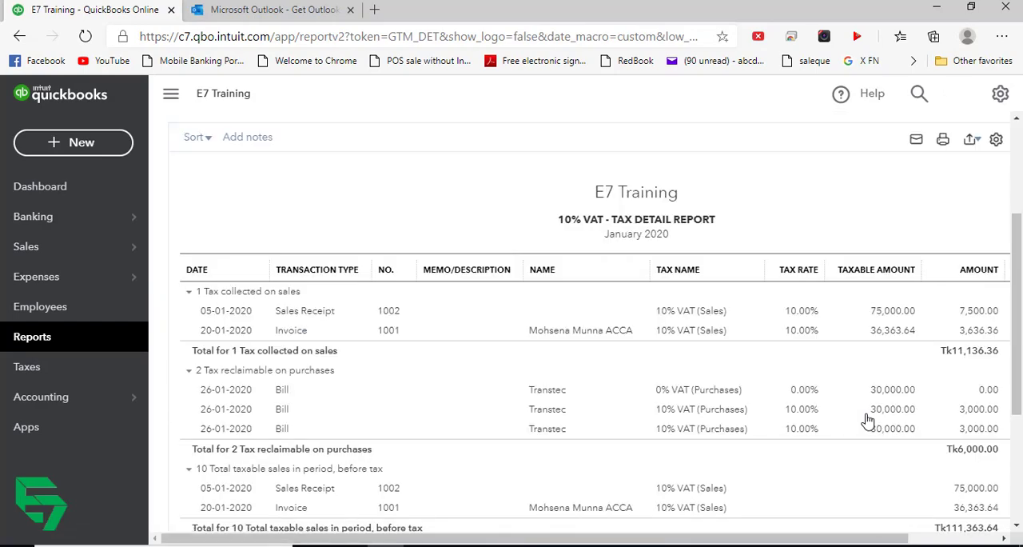
pyautogui.scroll(-3, 749, 285)
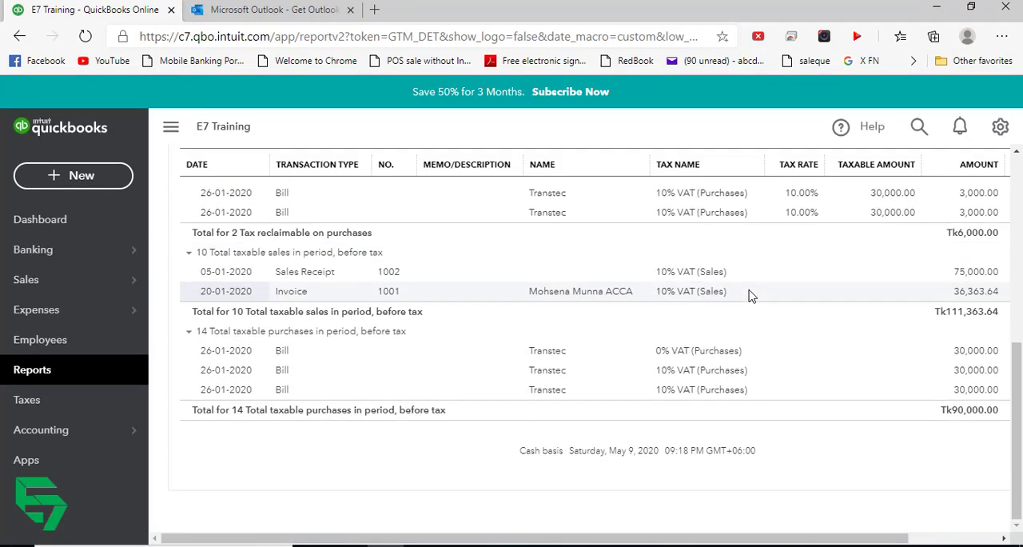
pyautogui.scroll(3, 759, 296)
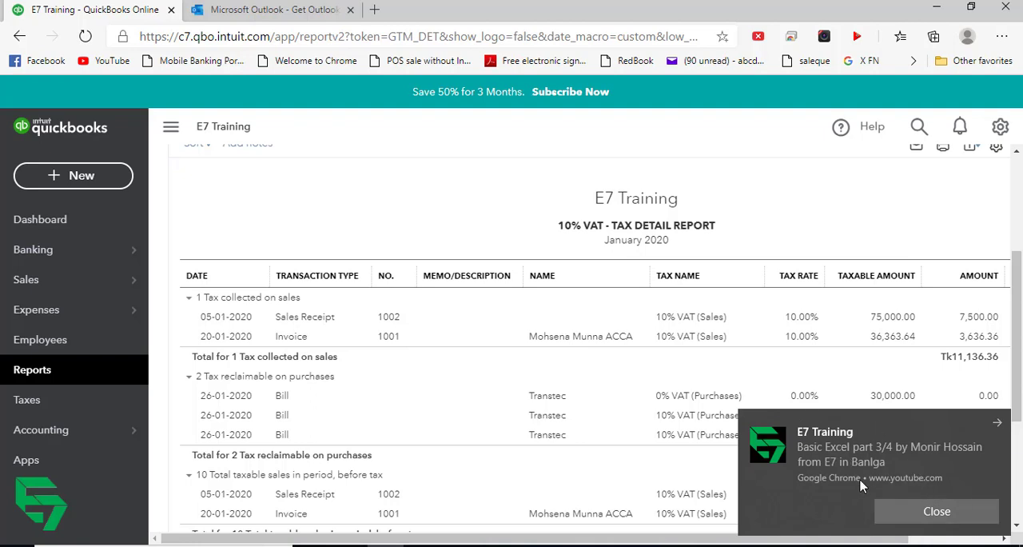
pyautogui.click(939, 513)
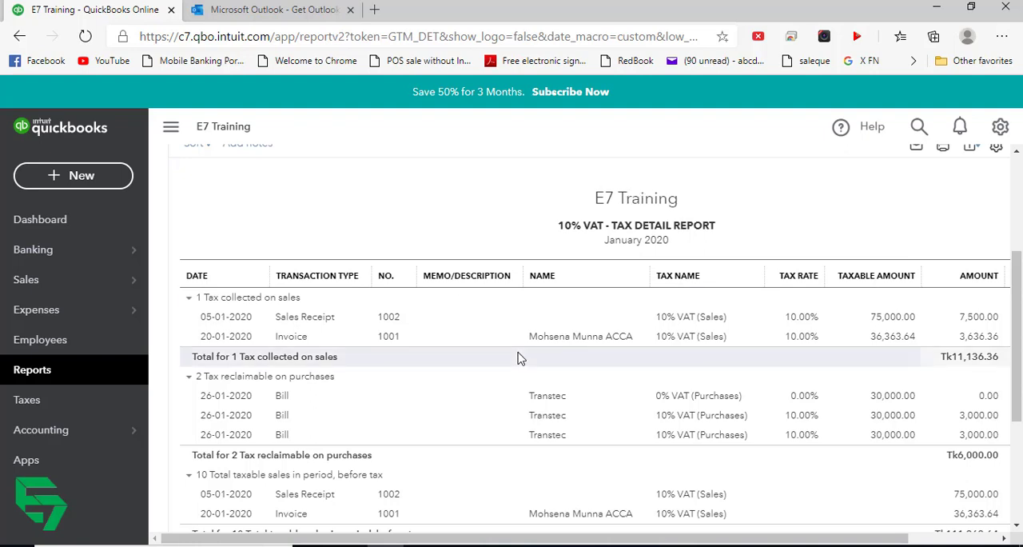
# - Return to the tax centre and open the taxable sales summary report to view the January 2020 tax liability
pyautogui.click(68, 410)
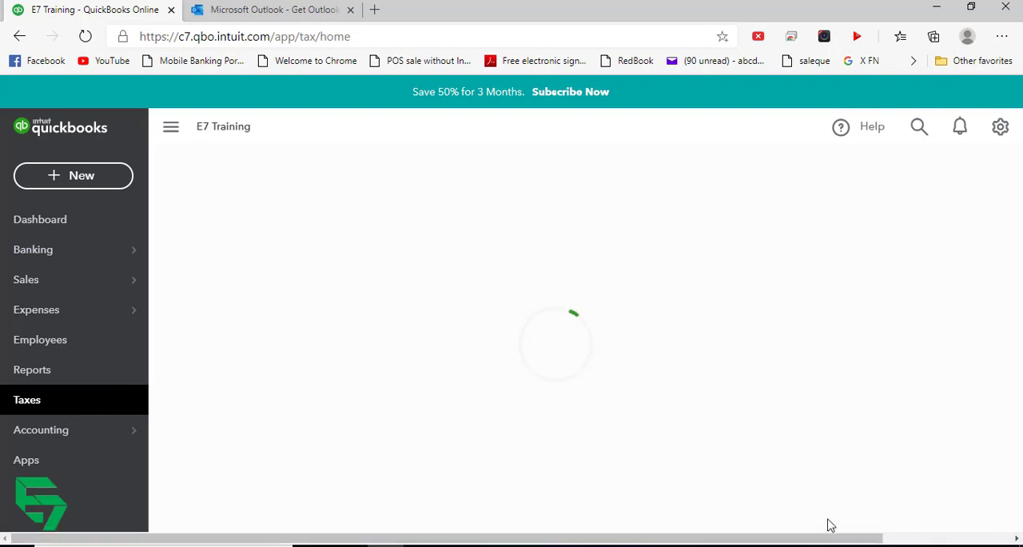
pyautogui.scroll(-1, 955, 431)
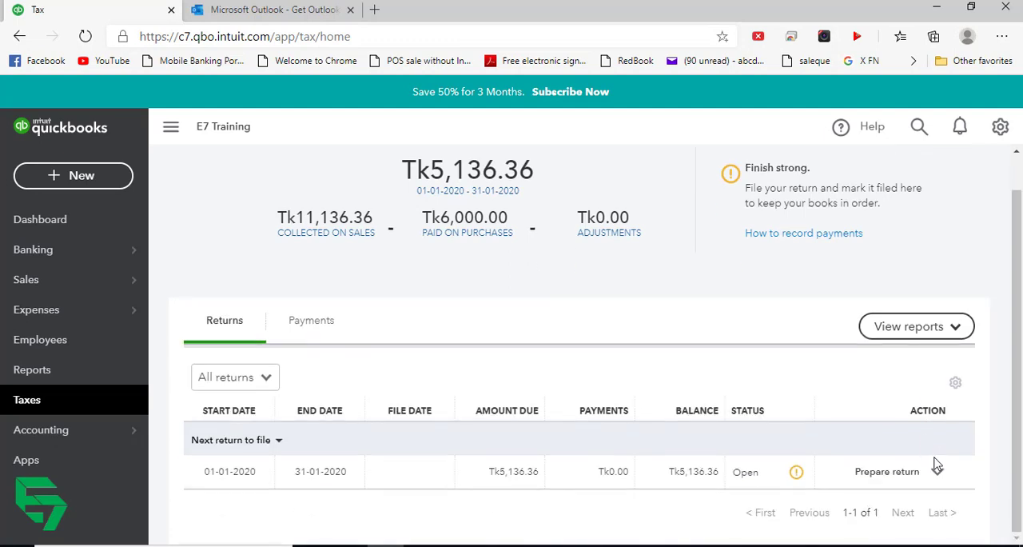
pyautogui.click(936, 471)
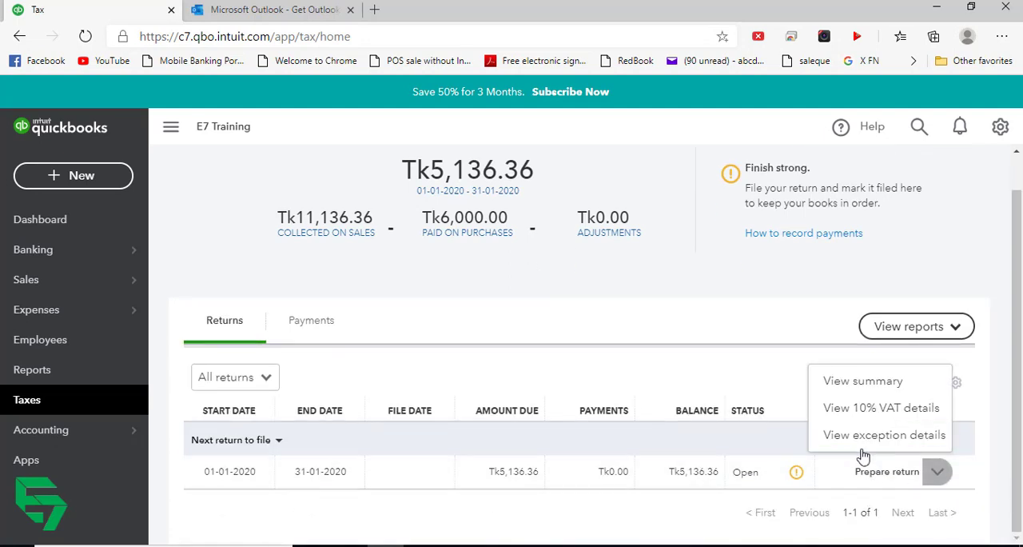
pyautogui.click(727, 360)
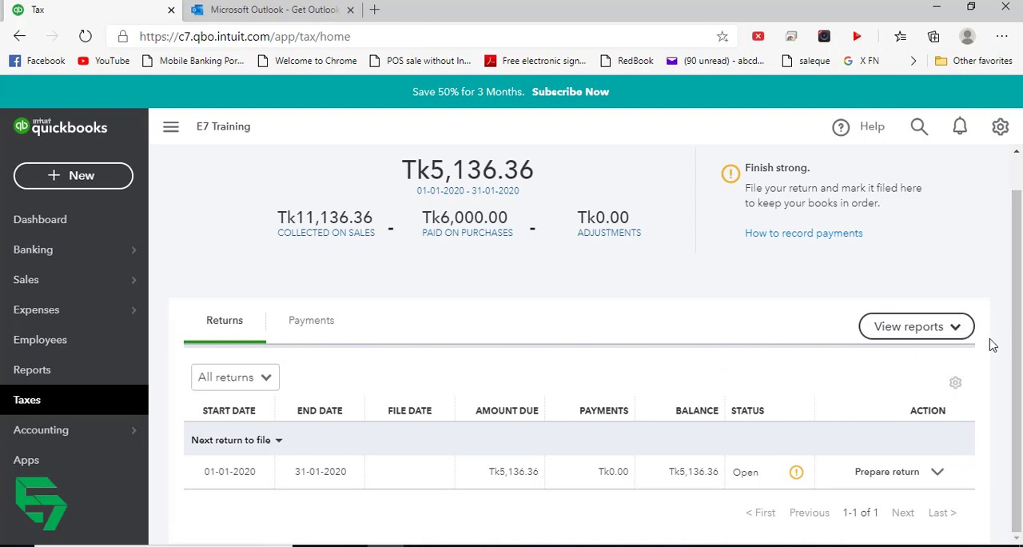
pyautogui.click(955, 334)
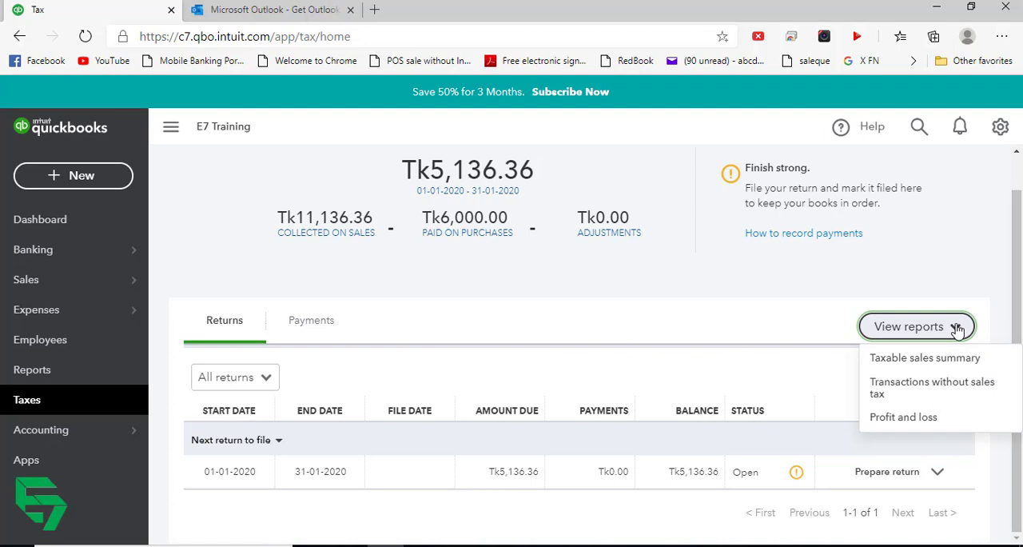
pyautogui.click(937, 363)
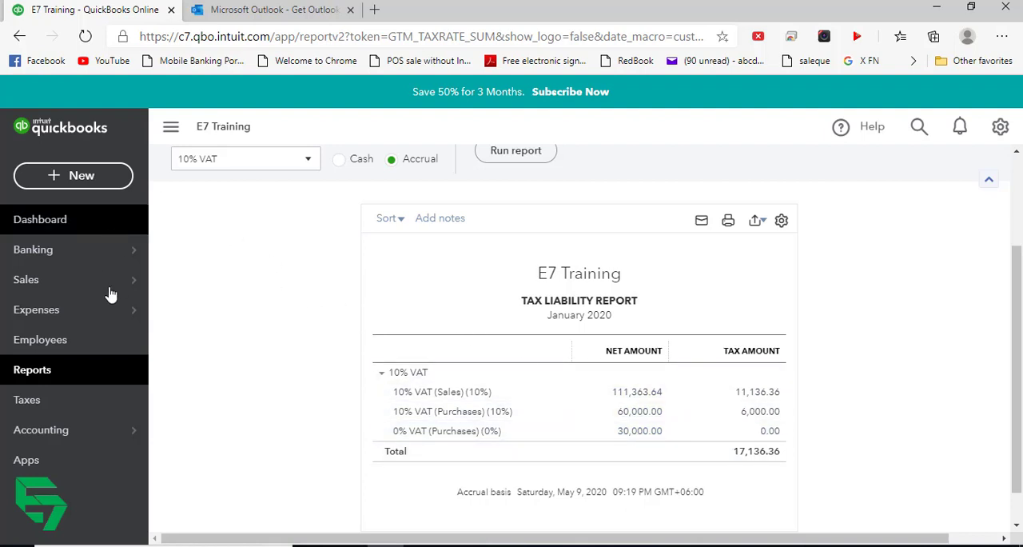
# - Open the report of transactions without sales tax from the tax centre and review all its January 2020 entries
pyautogui.click(88, 401)
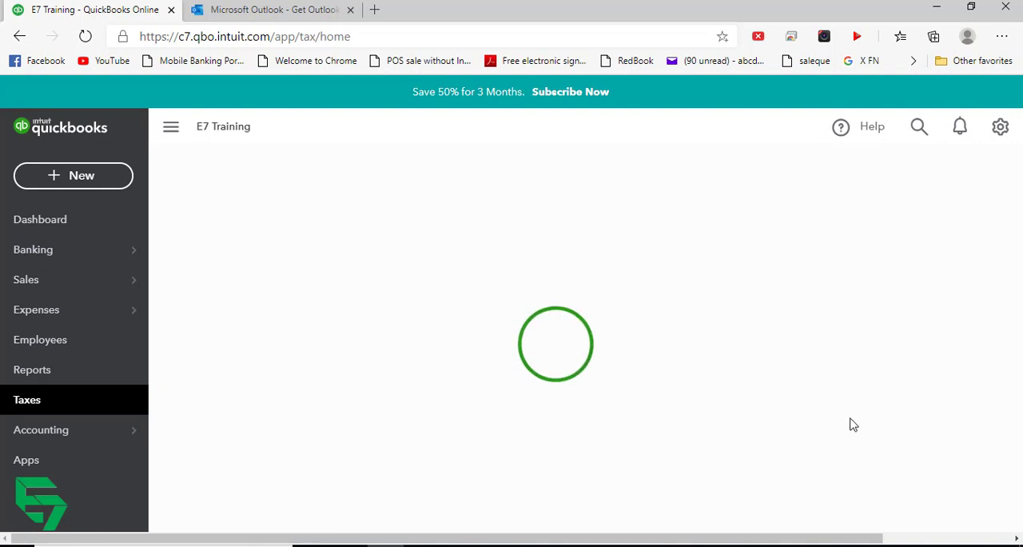
pyautogui.click(955, 366)
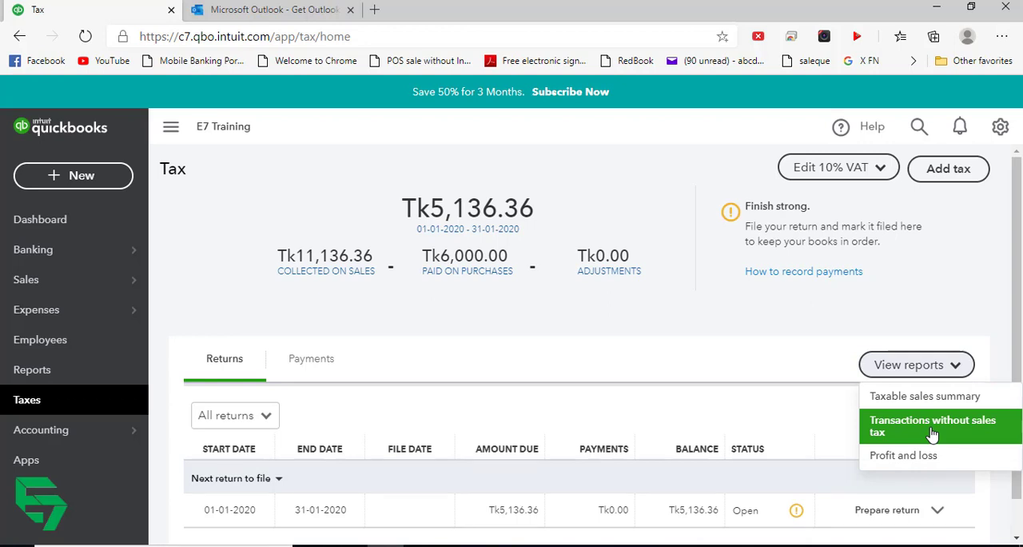
pyautogui.click(932, 431)
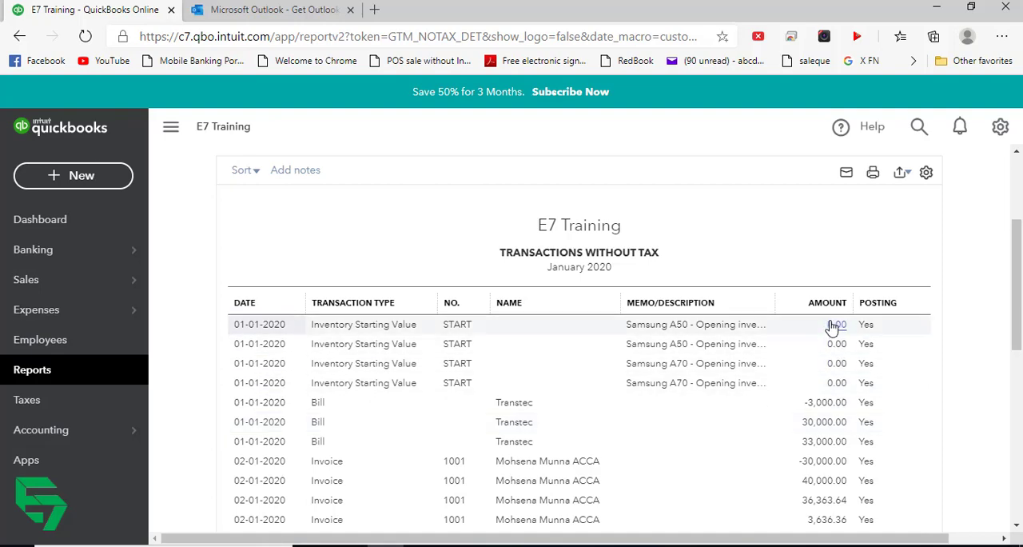
pyautogui.scroll(-6, 827, 328)
pyautogui.scroll(4, 819, 319)
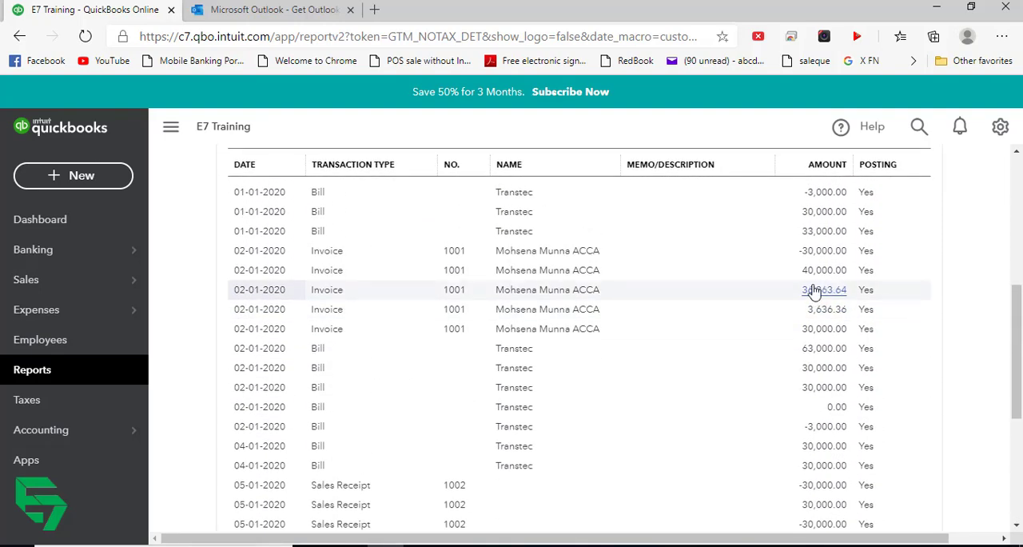
pyautogui.scroll(5, 797, 291)
pyautogui.scroll(-2, 711, 306)
pyautogui.scroll(2, 778, 356)
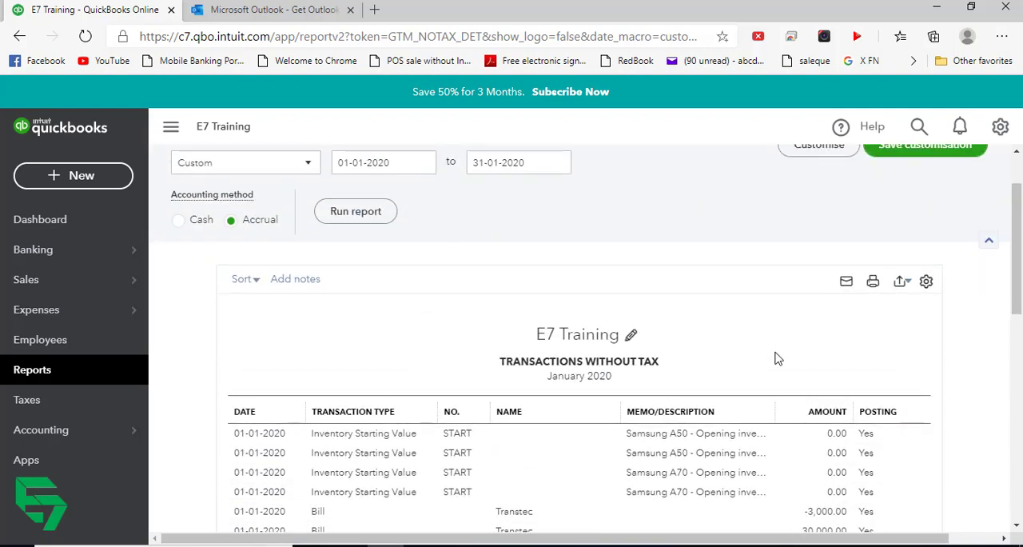
pyautogui.scroll(1, 772, 357)
pyautogui.scroll(-6, 760, 341)
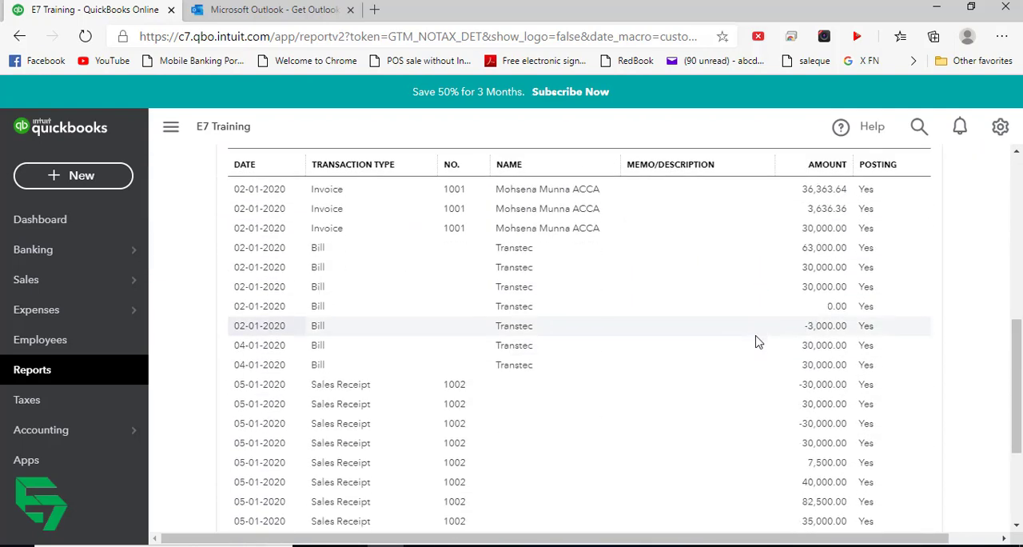
pyautogui.scroll(-3, 758, 342)
pyautogui.scroll(1, 758, 342)
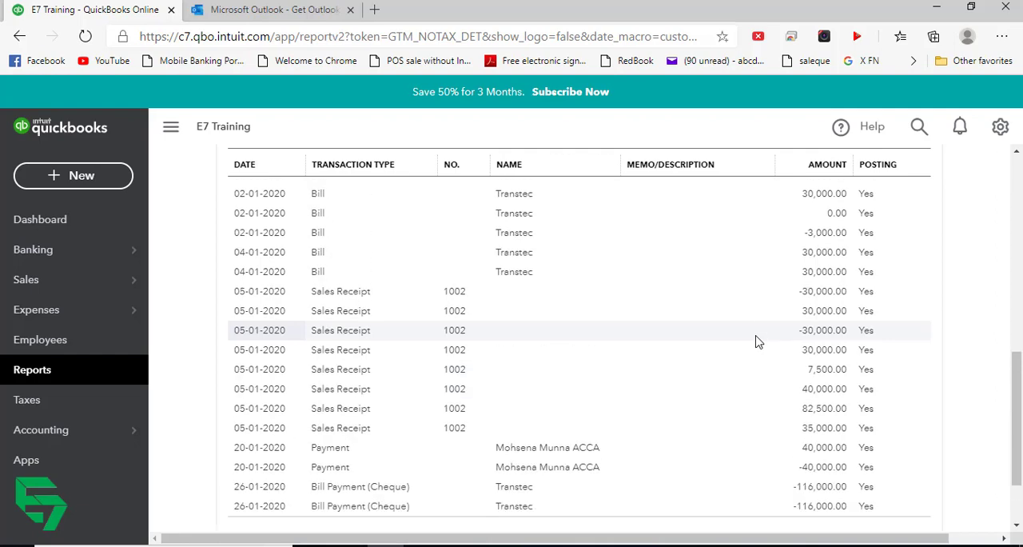
pyautogui.scroll(-1, 758, 342)
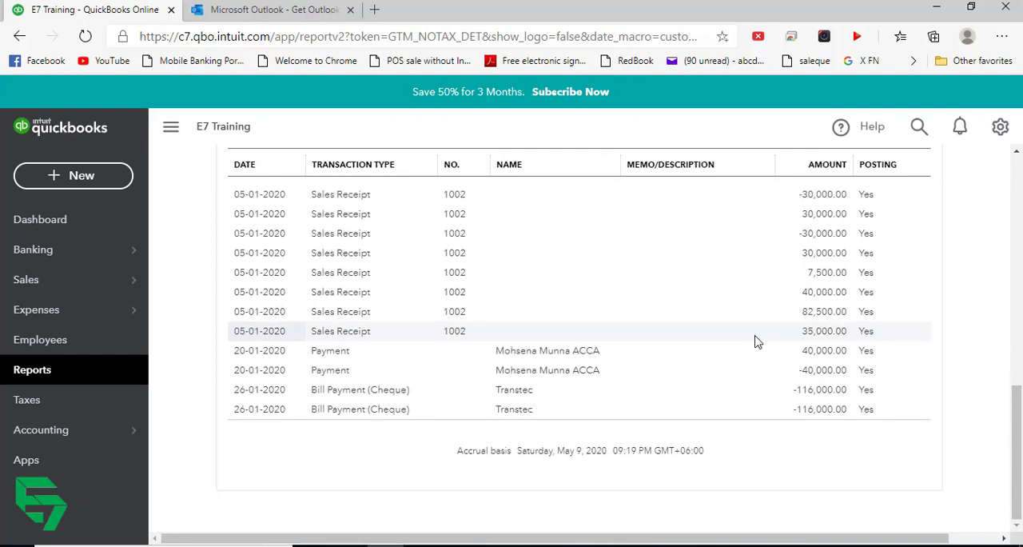
pyautogui.scroll(10, 758, 342)
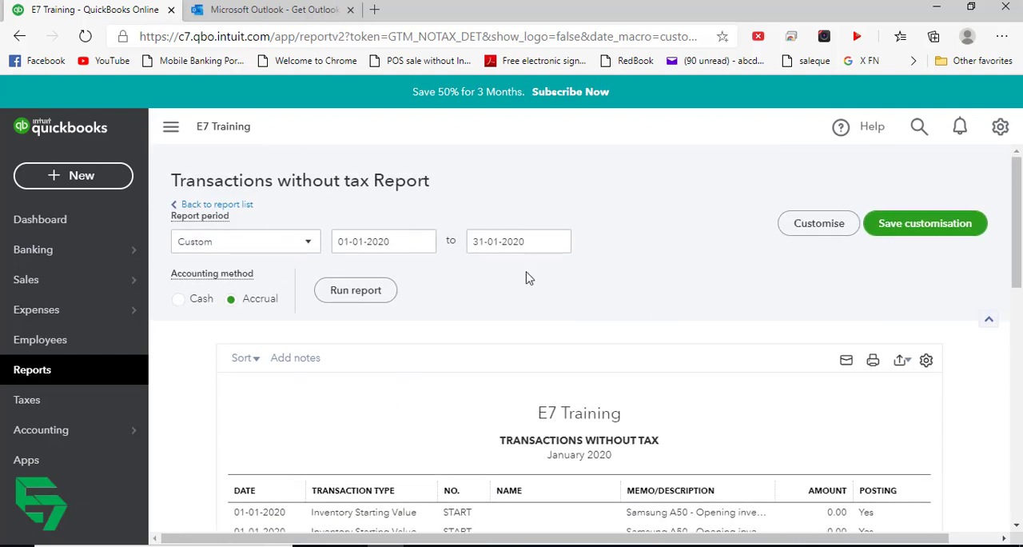
# - Leave the transactions without tax report, return to the tax centre and show the list of available reports
pyautogui.click(206, 204)
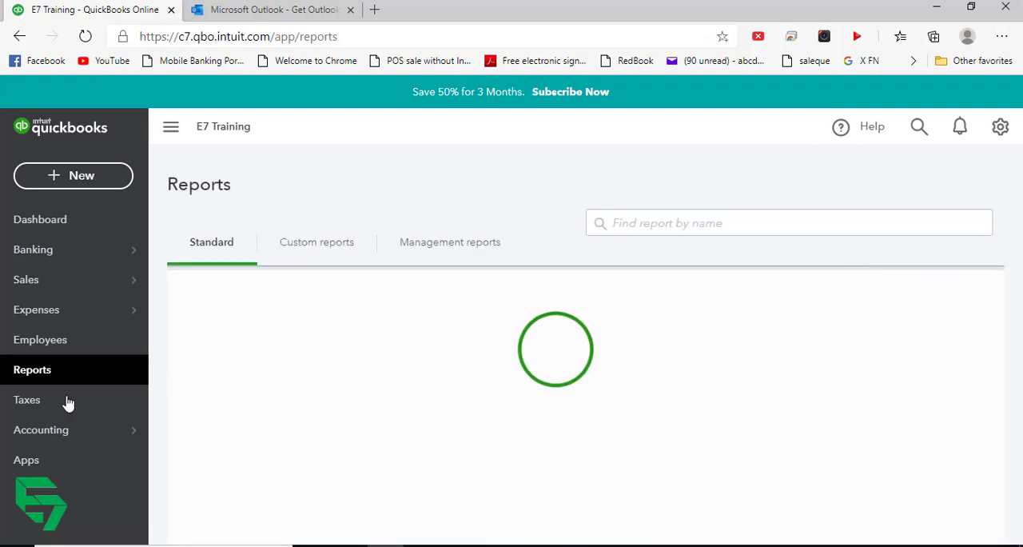
pyautogui.click(32, 400)
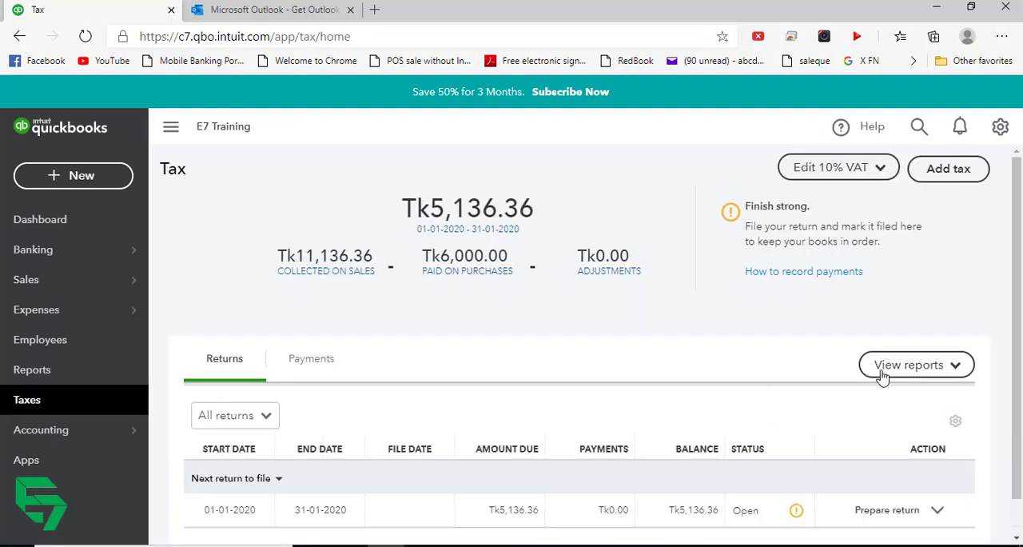
pyautogui.click(916, 364)
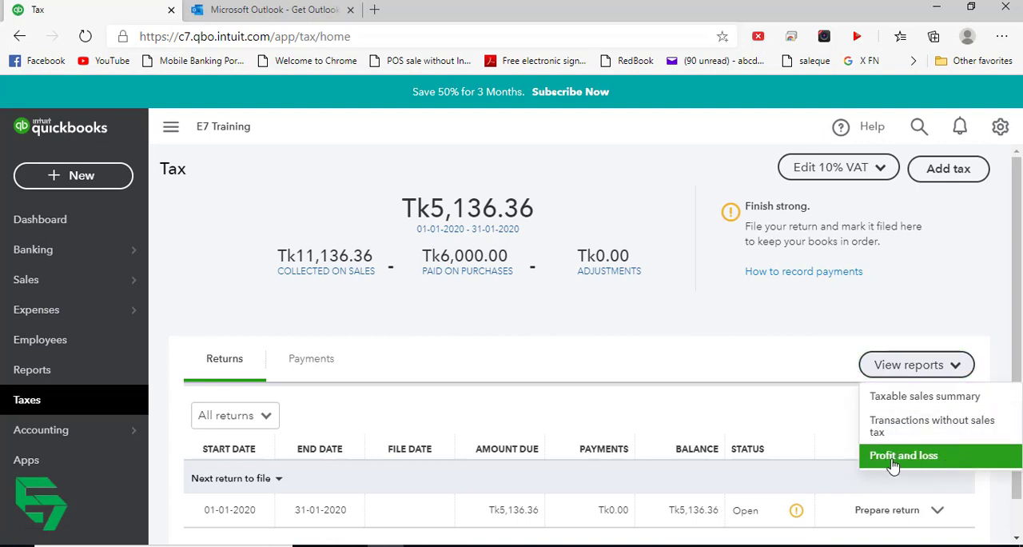
# - Dismiss the list of reports, check the tax payments recorded so far, and return to the list of returns
pyautogui.click(790, 350)
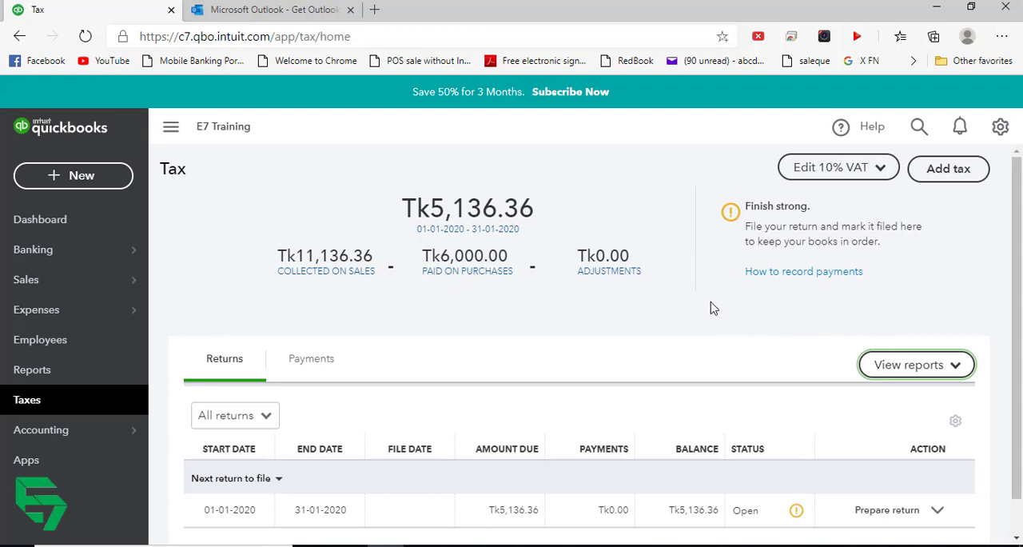
pyautogui.scroll(-1, 707, 306)
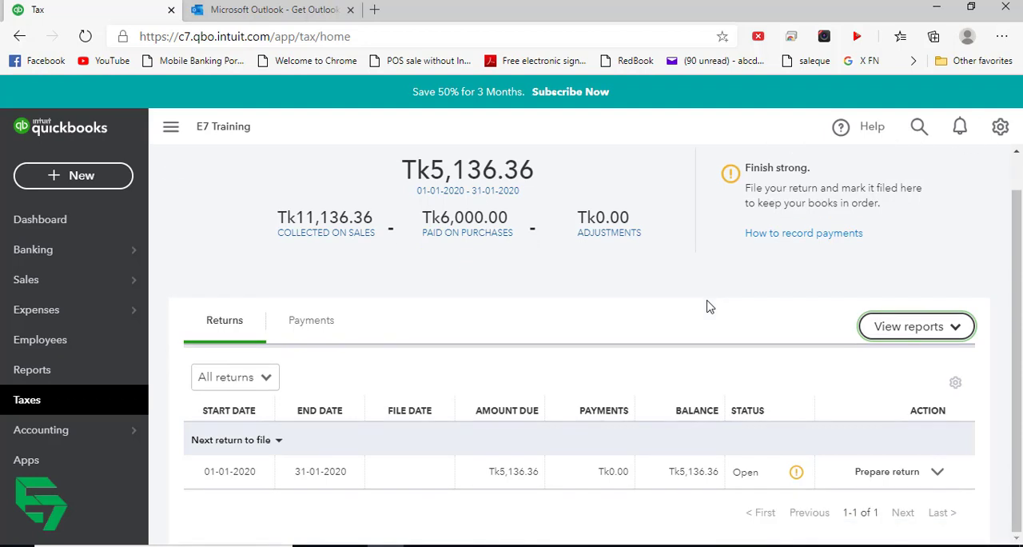
pyautogui.click(294, 323)
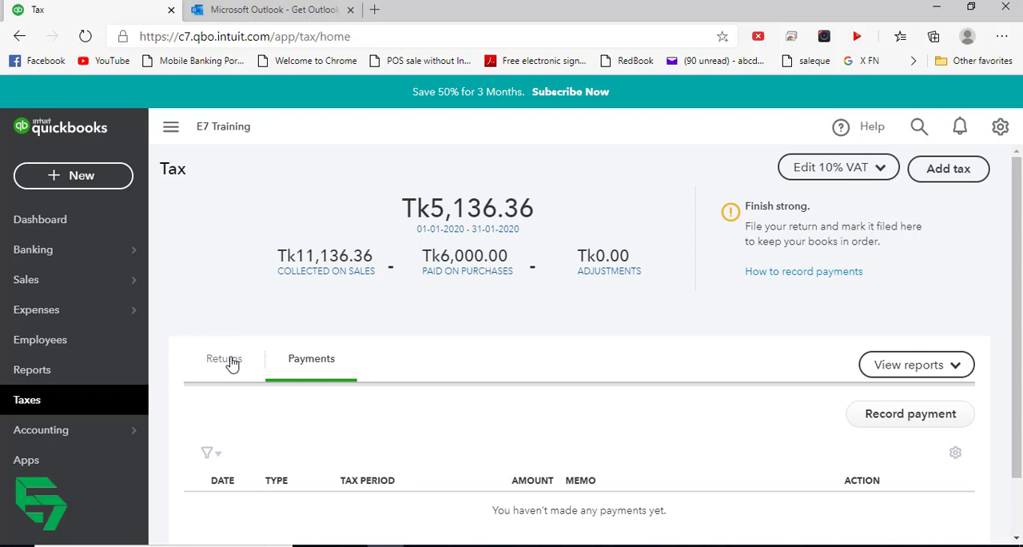
pyautogui.scroll(-1, 224, 335)
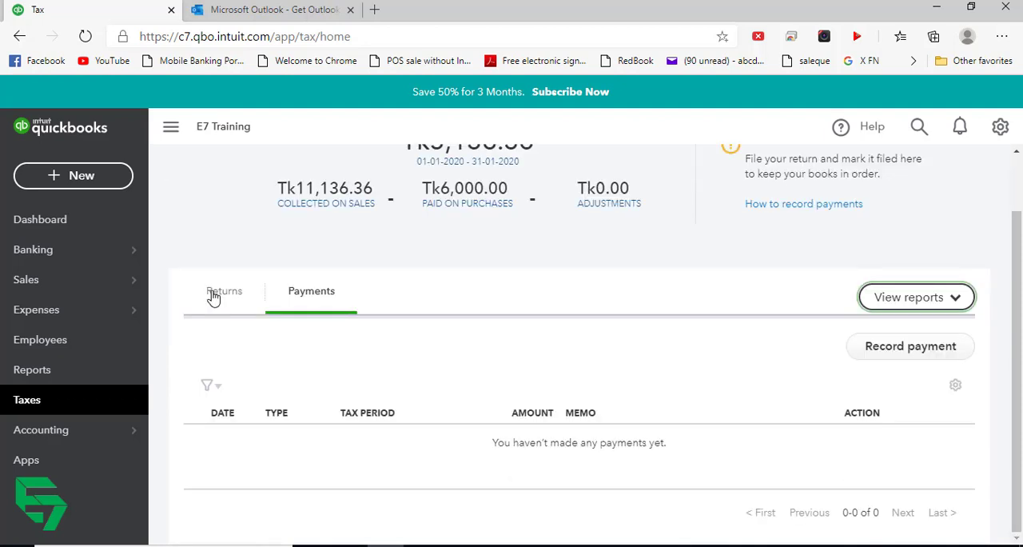
pyautogui.click(213, 296)
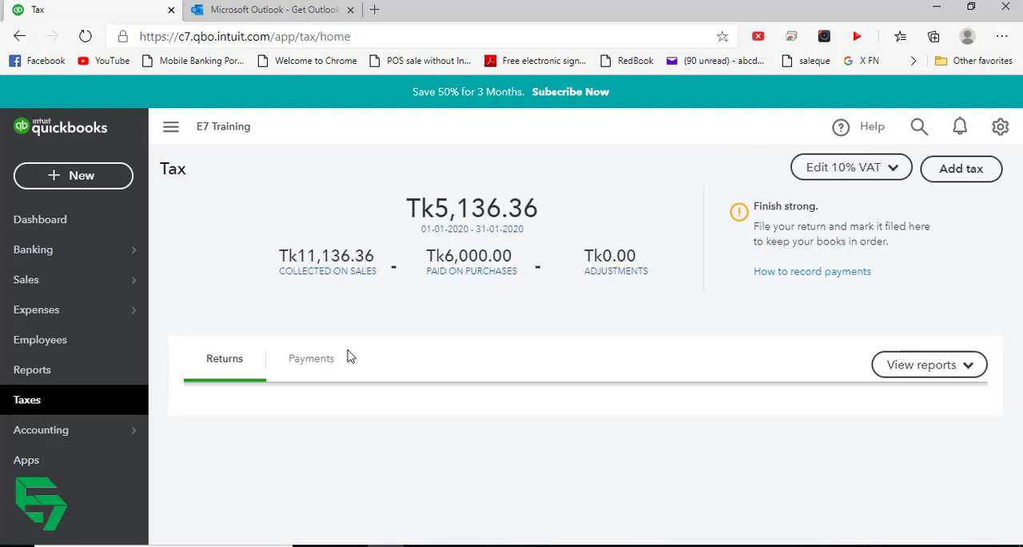
# - Start preparing the January 2020 10% VAT return and set its filing date to 10-02-2020
pyautogui.scroll(-1, 429, 367)
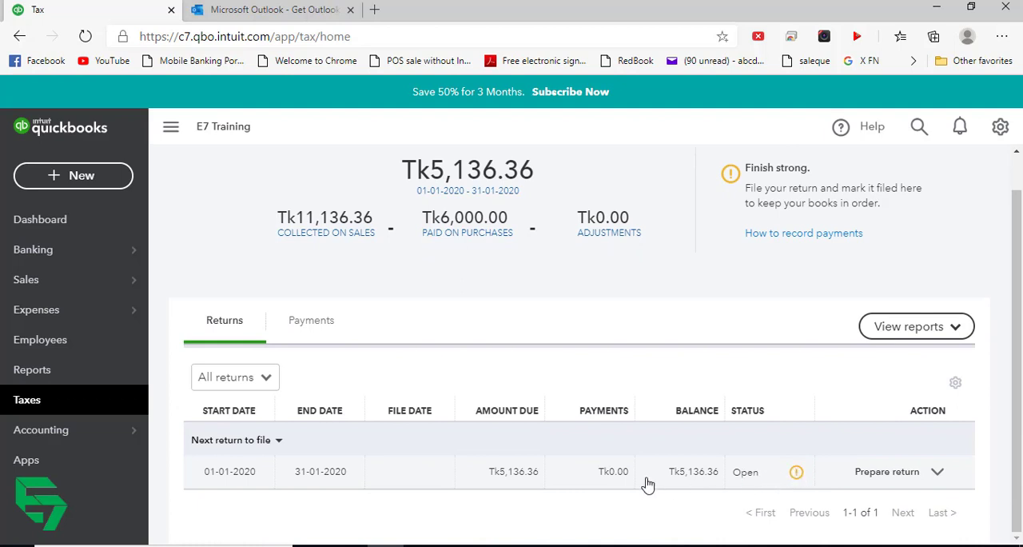
pyautogui.click(887, 471)
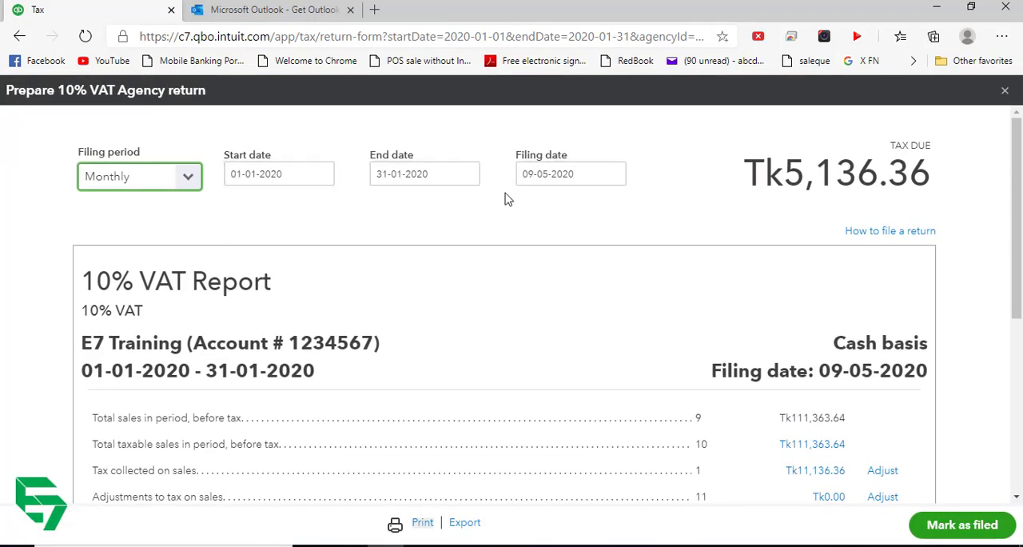
pyautogui.click(612, 173)
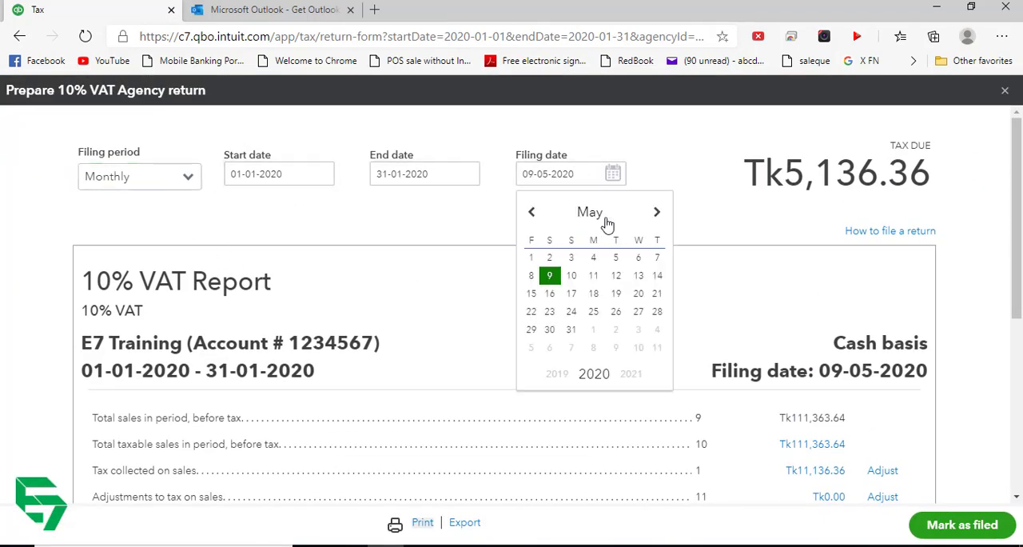
pyautogui.click(531, 212)
pyautogui.click(532, 213)
pyautogui.click(531, 213)
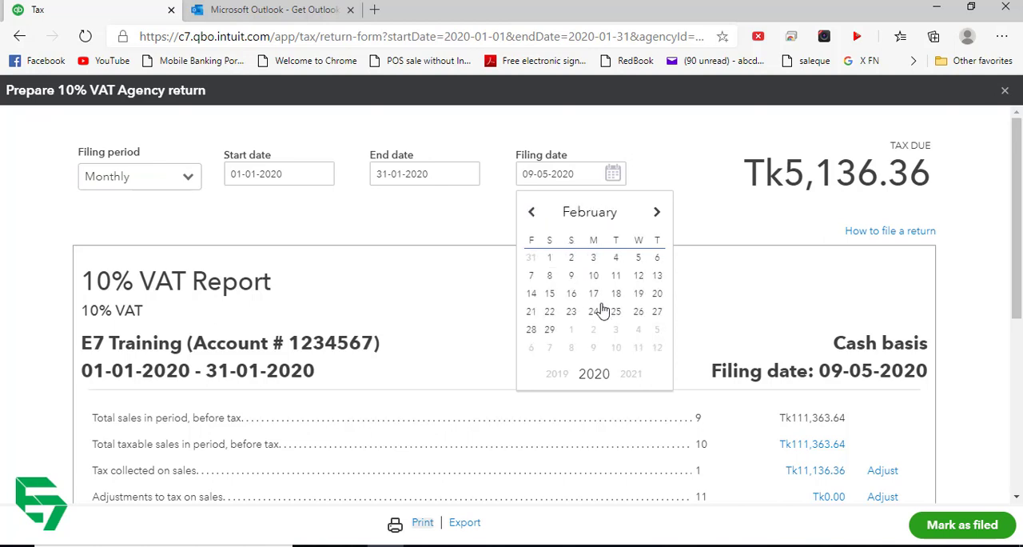
pyautogui.click(593, 275)
pyautogui.click(616, 175)
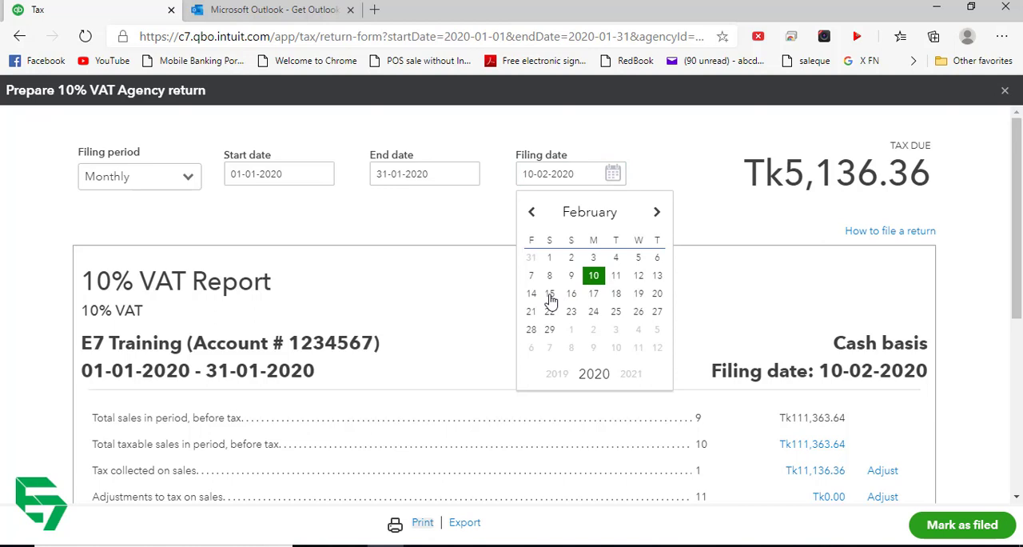
pyautogui.click(593, 276)
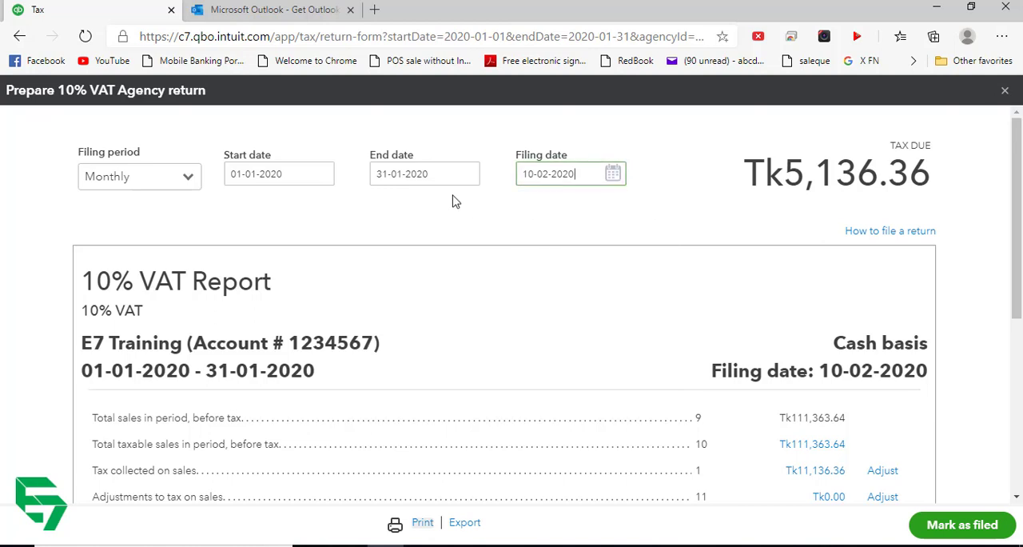
pyautogui.click(458, 226)
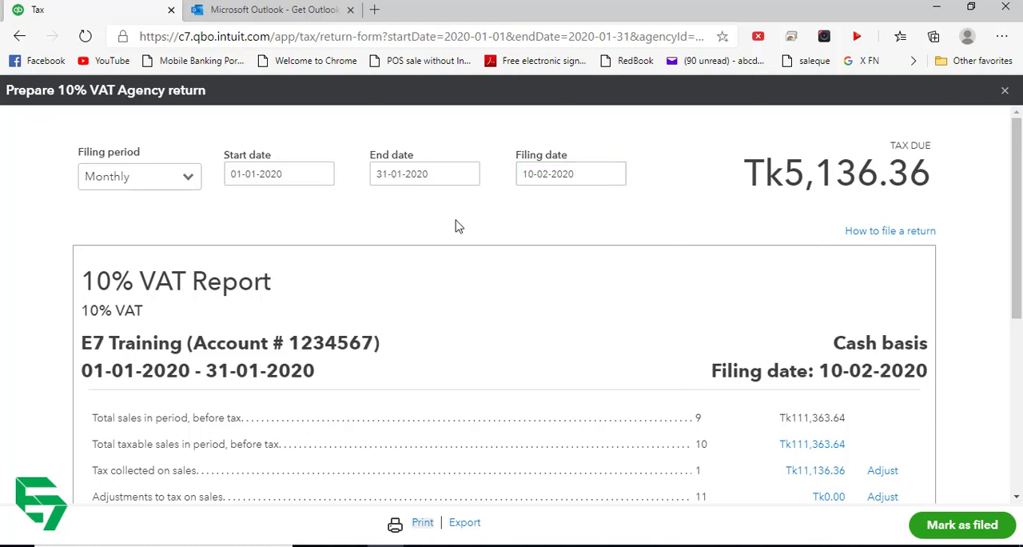
# - Review all lines of the 10% VAT report through the total amount due and mark the January 2020 return as filed
pyautogui.scroll(-1, 461, 225)
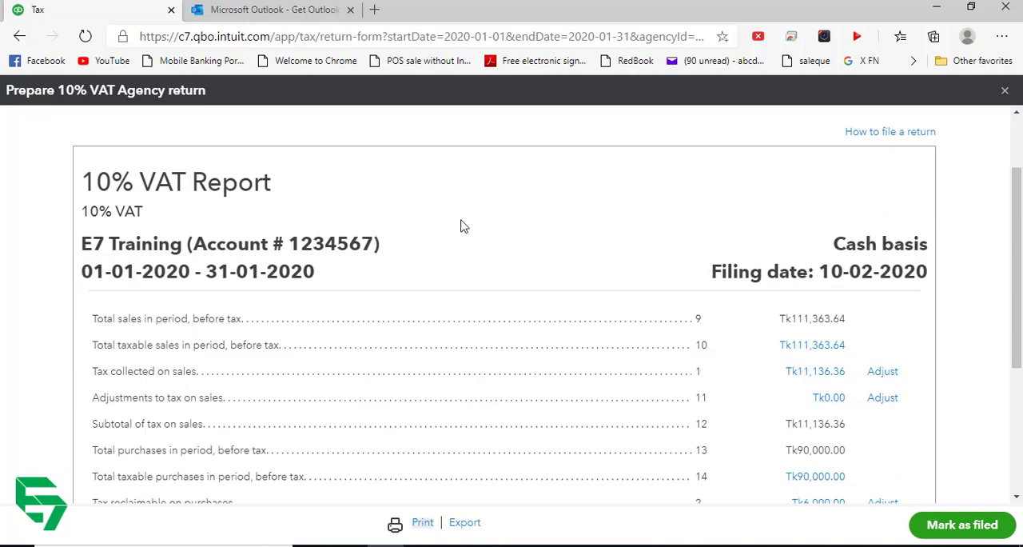
pyautogui.scroll(-1, 256, 318)
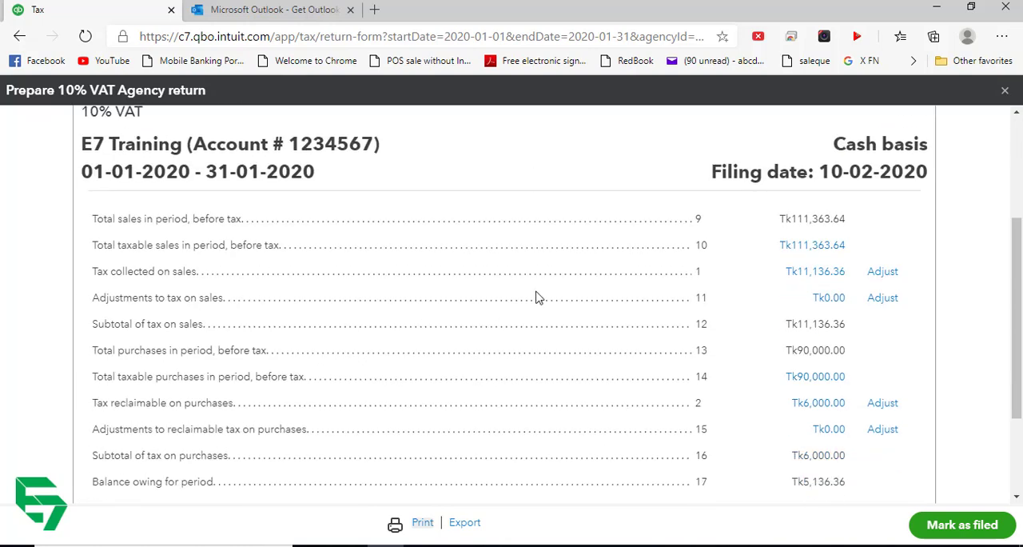
pyautogui.scroll(-4, 537, 292)
pyautogui.scroll(3, 537, 292)
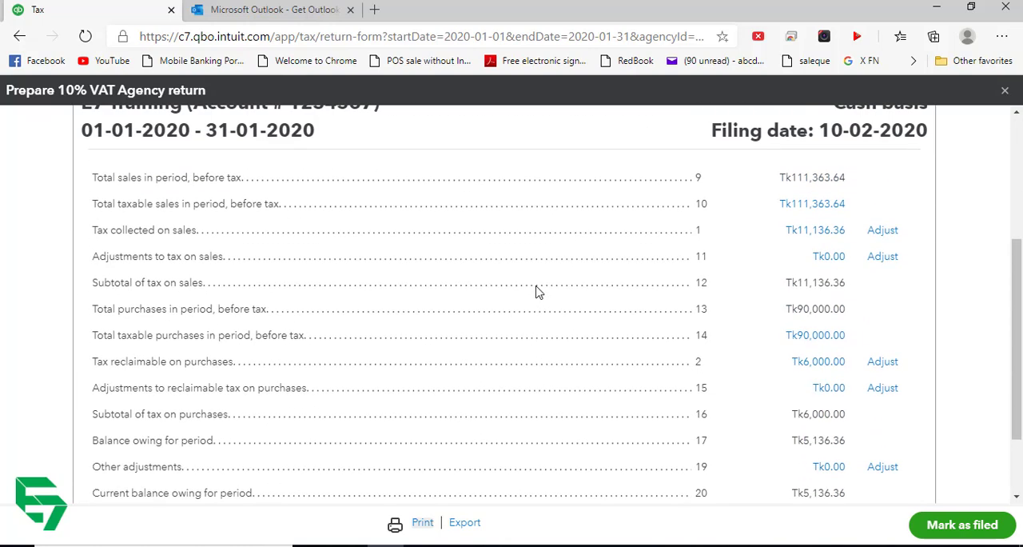
pyautogui.scroll(2, 535, 291)
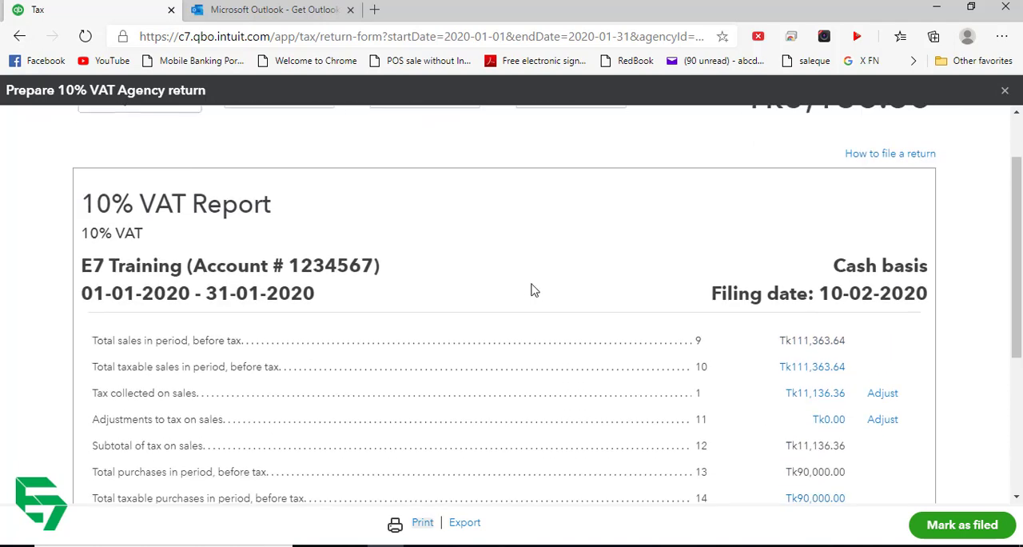
pyautogui.scroll(-3, 530, 289)
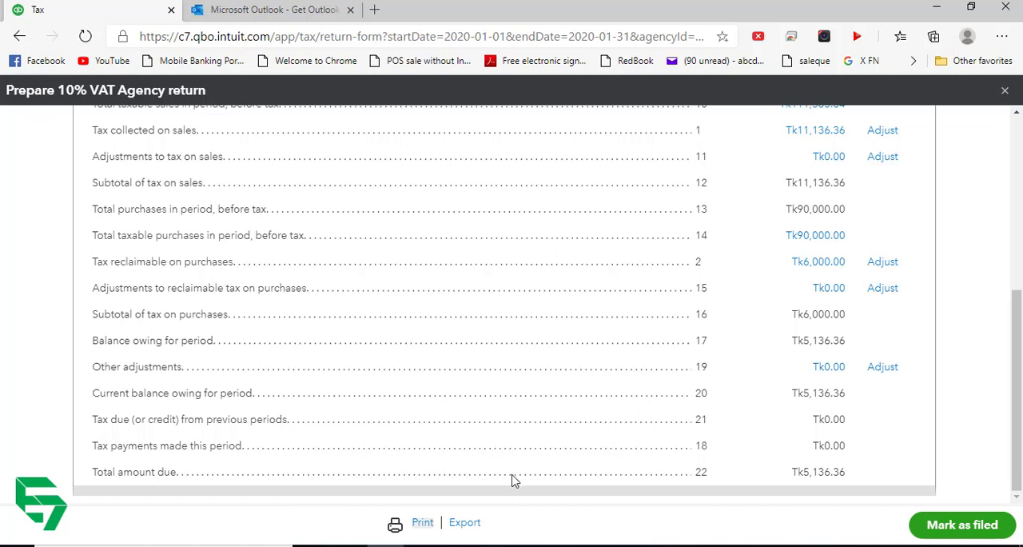
pyautogui.click(954, 534)
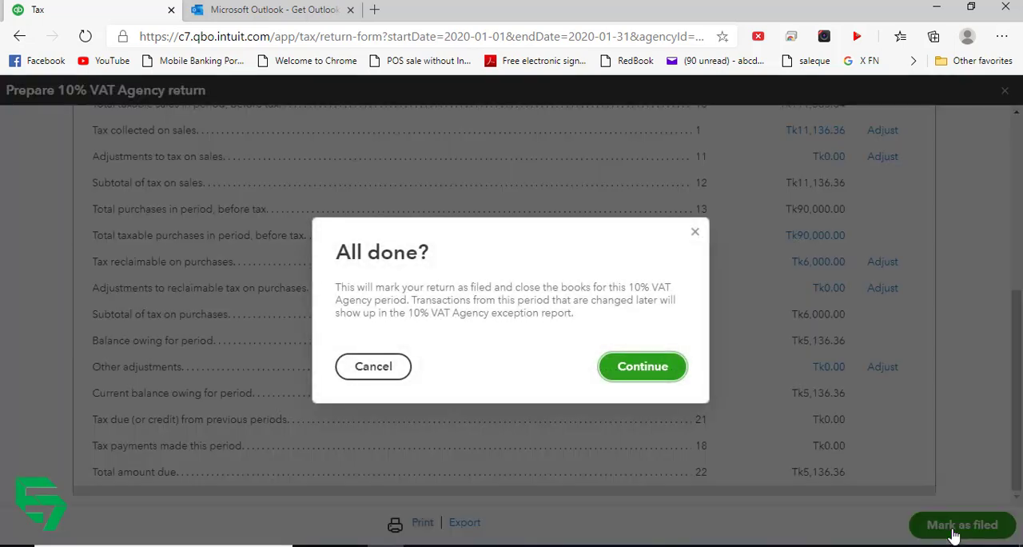
pyautogui.click(651, 374)
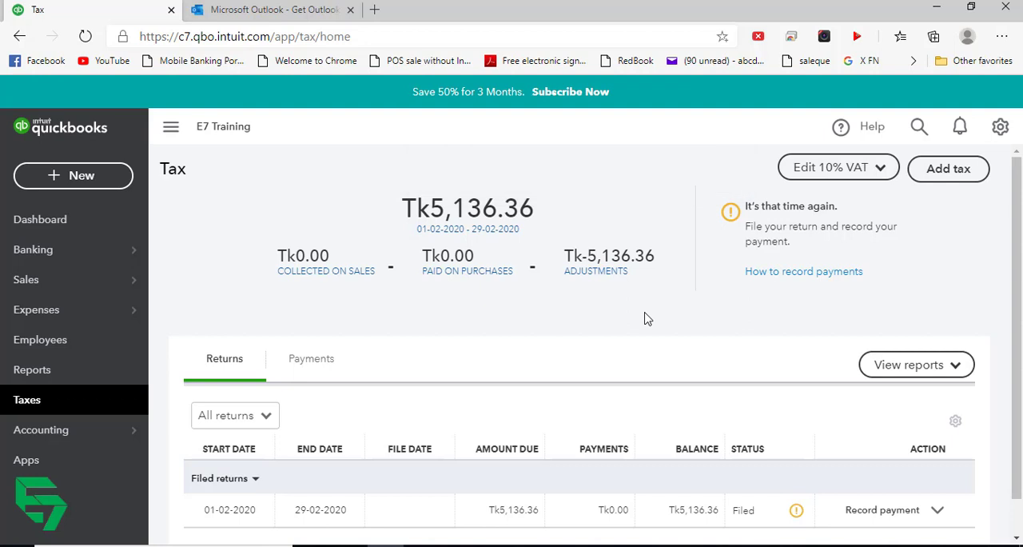
# - Reload the tax centre page and check the updated list of open and filed returns
pyautogui.scroll(-1, 643, 336)
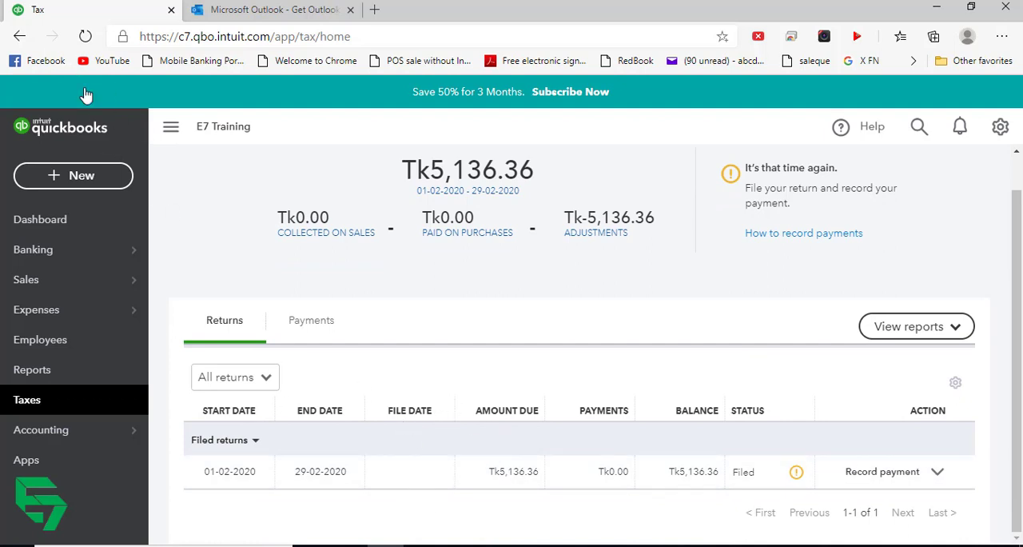
pyautogui.click(85, 36)
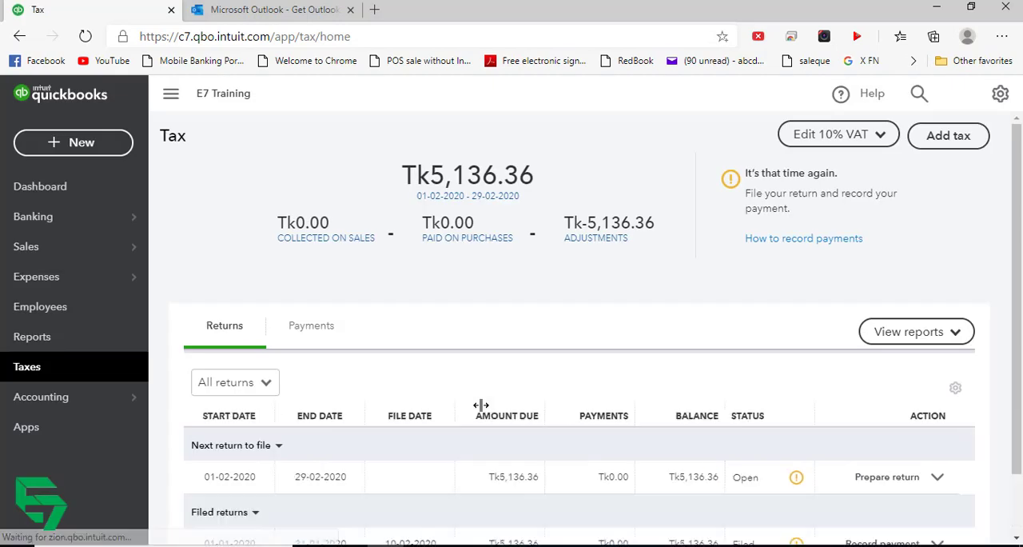
pyautogui.scroll(-2, 445, 434)
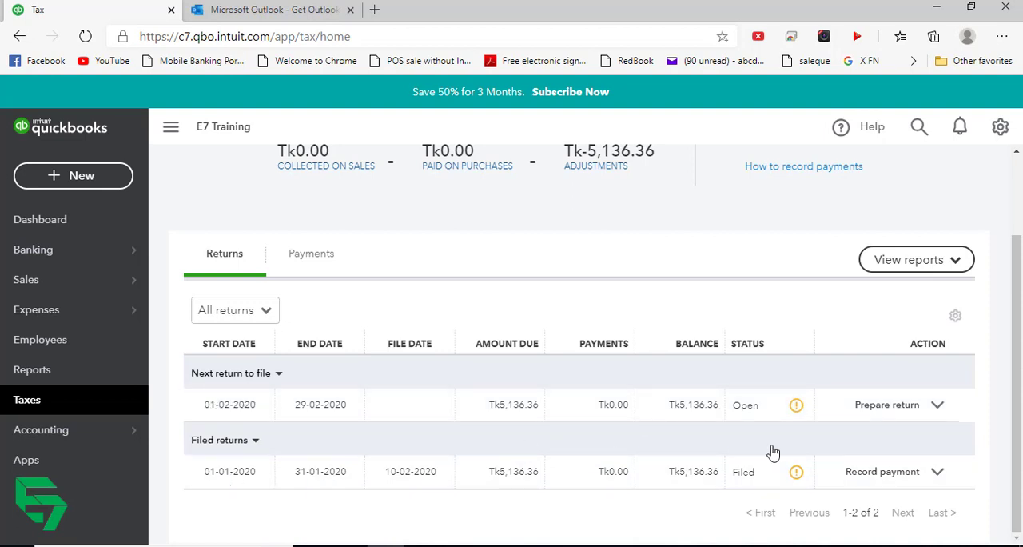
# - Start a payment for the filed January 2020 return from Cash and cash equivalents, with a payment amount of 5,136.36
pyautogui.click(878, 476)
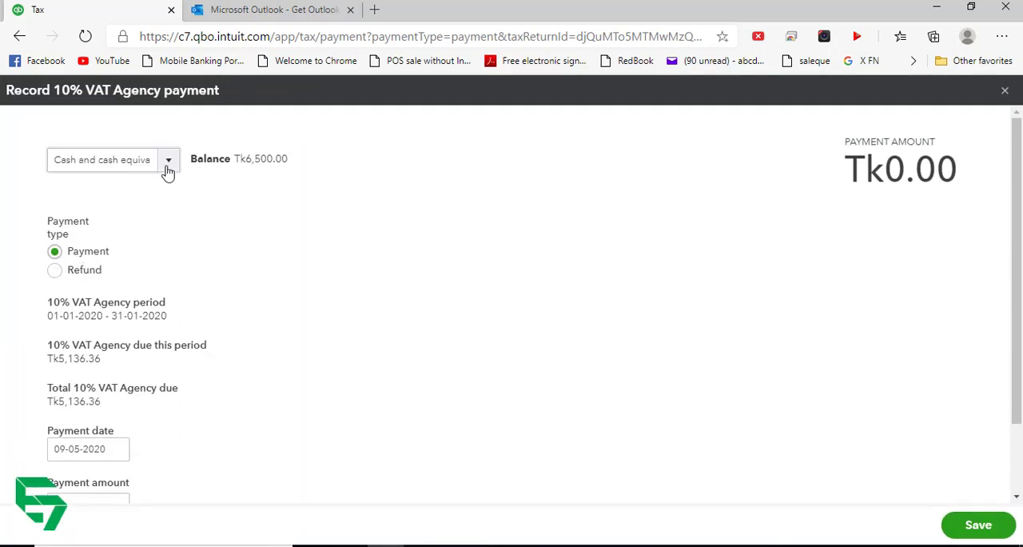
pyautogui.click(168, 171)
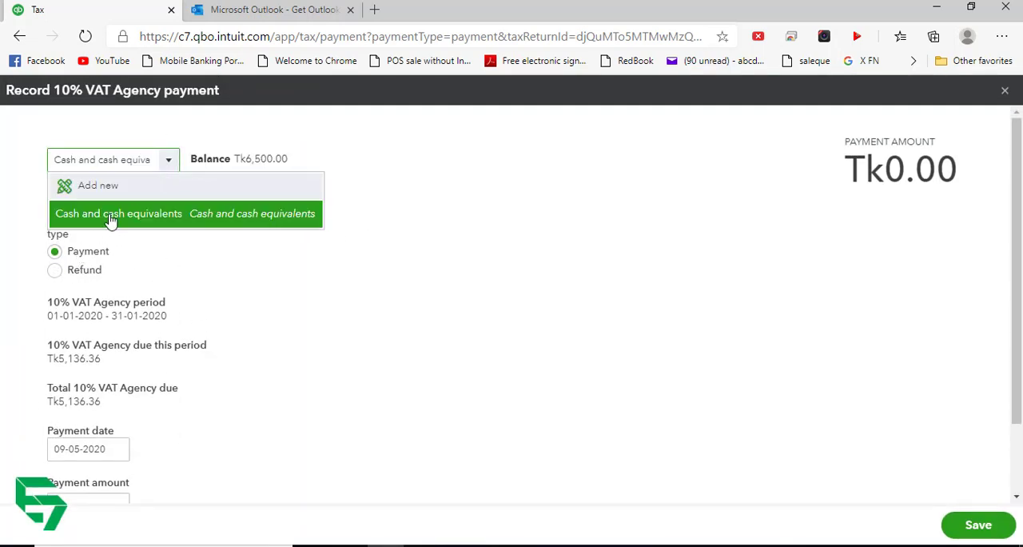
pyautogui.click(110, 220)
pyautogui.scroll(-2, 112, 354)
pyautogui.click(85, 417)
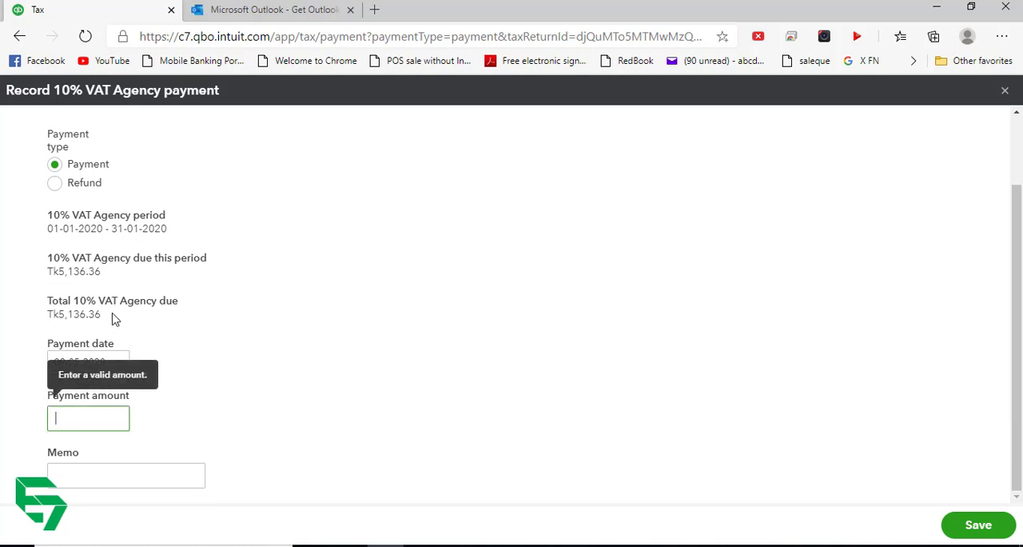
pyautogui.moveTo(112, 318); pyautogui.dragTo(59, 316)
pyautogui.hotkey('ctrl', 'c')
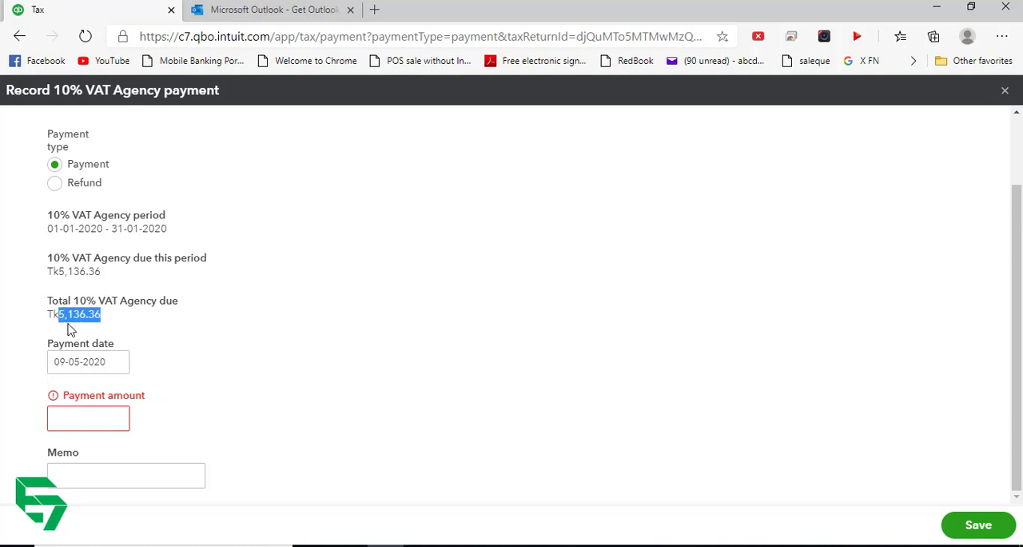
pyautogui.click(80, 418)
pyautogui.hotkey('ctrl', 'v')
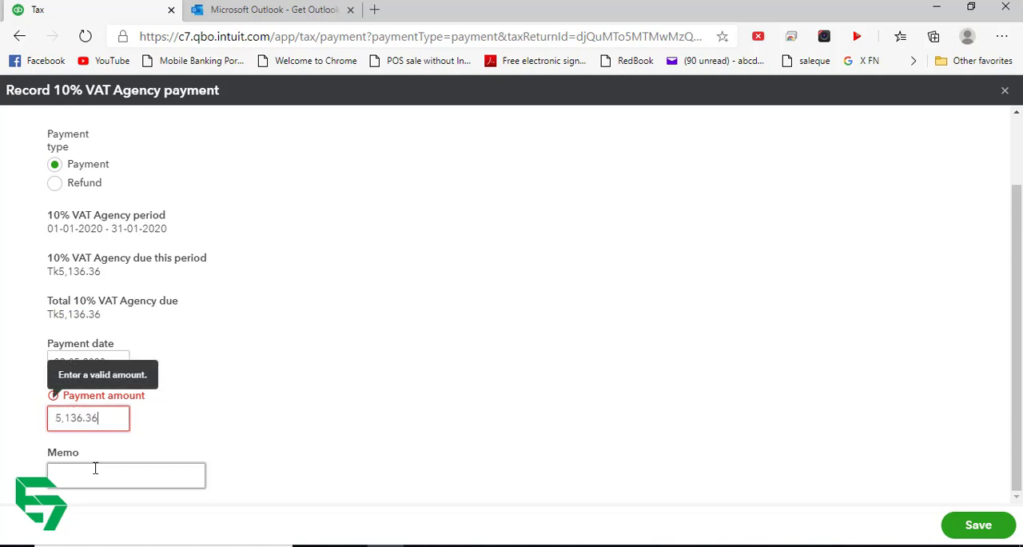
# - Enter the memo 34567 for the 10% VAT Agency payment and save it
pyautogui.click(95, 468)
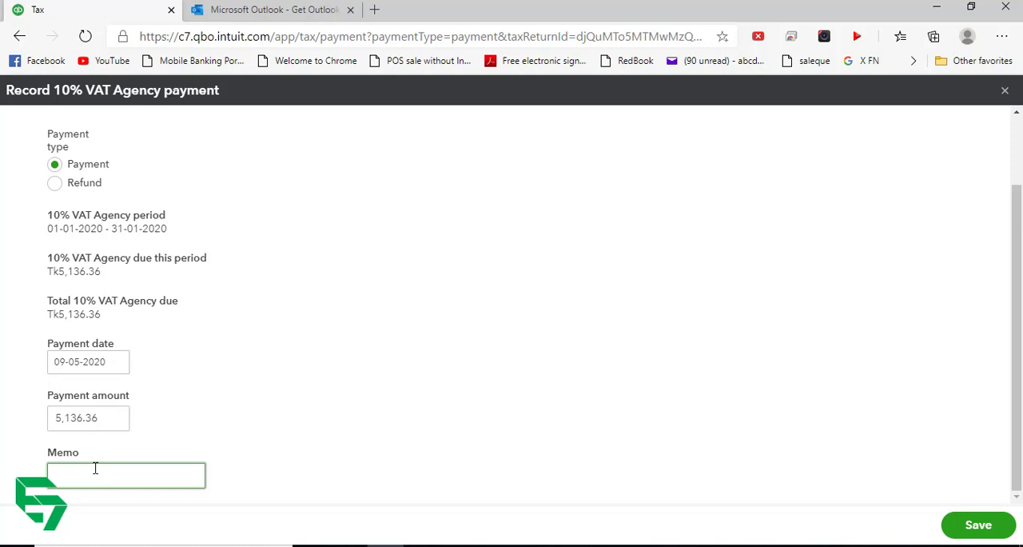
pyautogui.write('34567')
pyautogui.click(997, 525)
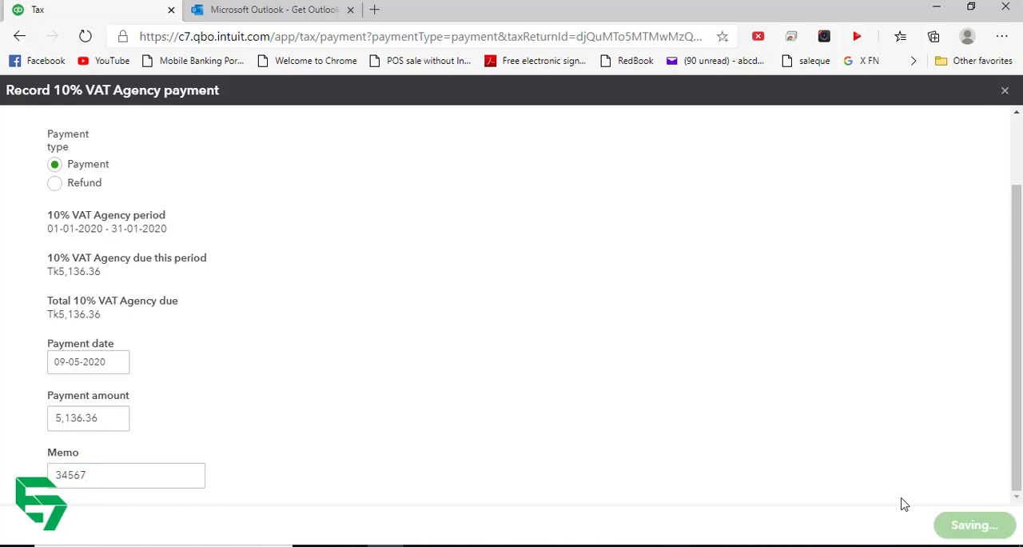